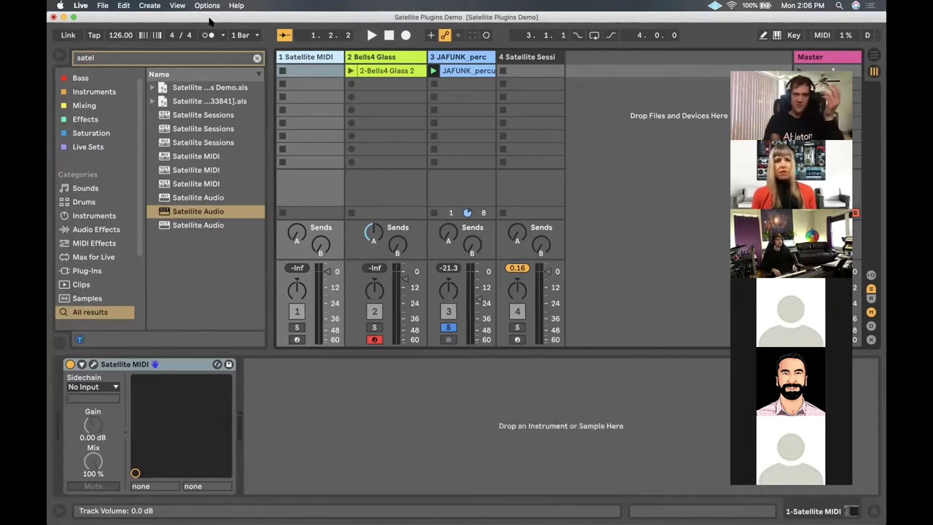
Check the Bells4 Glass and JAFUNK_perc tracks, then open track 4's Satellite Sessions plugin window
left_click(385, 58)
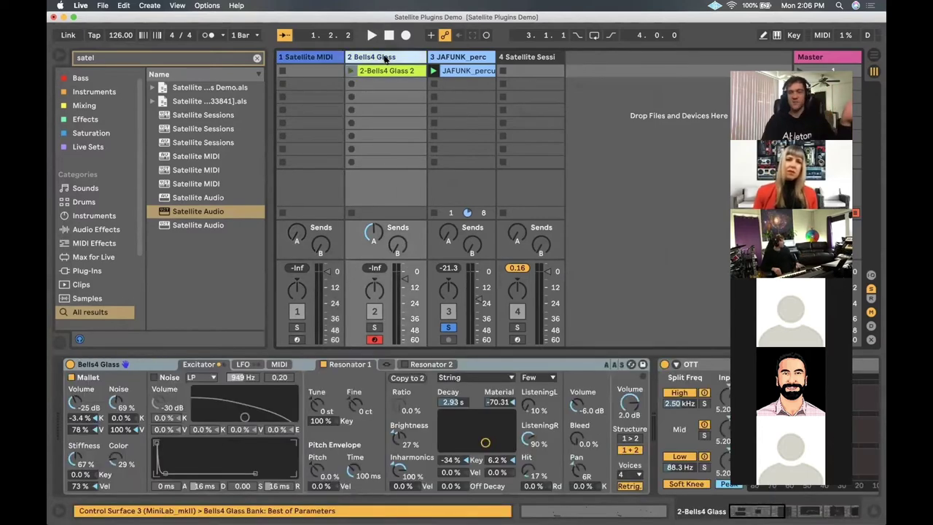
key("Right")
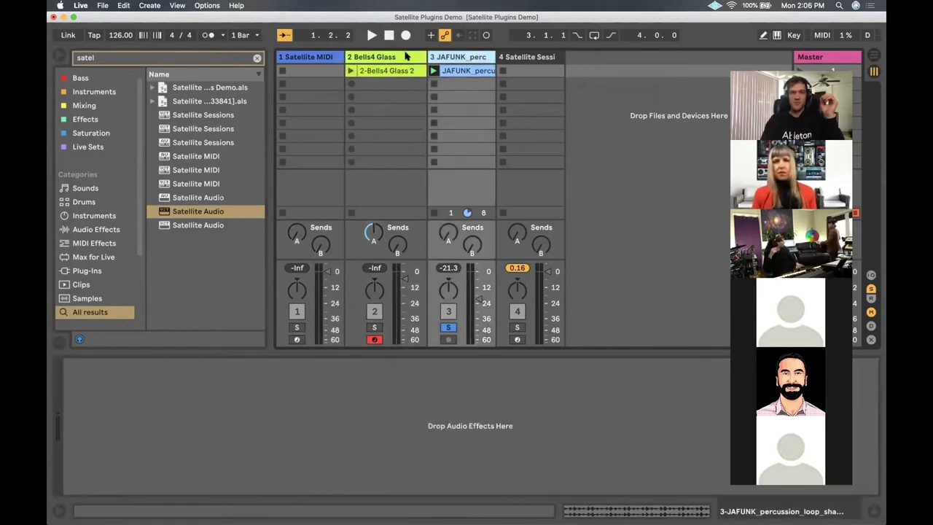
left_click(406, 56)
left_click(470, 56)
left_click(393, 57)
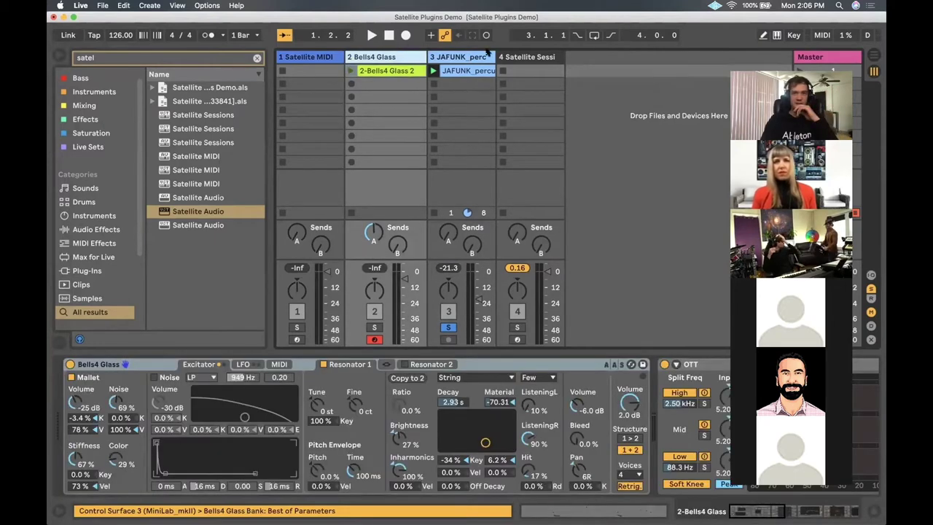
left_click(528, 56)
left_click_drag(449, 106, 460, 146)
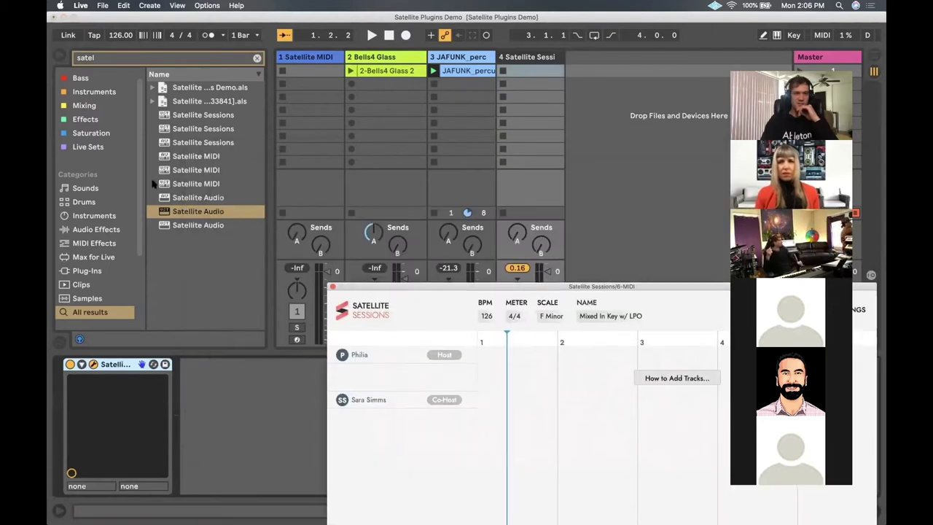
Browse the Satellite Sessions search results and bring the plugin window back up and left
left_click(186, 212)
left_click(197, 143)
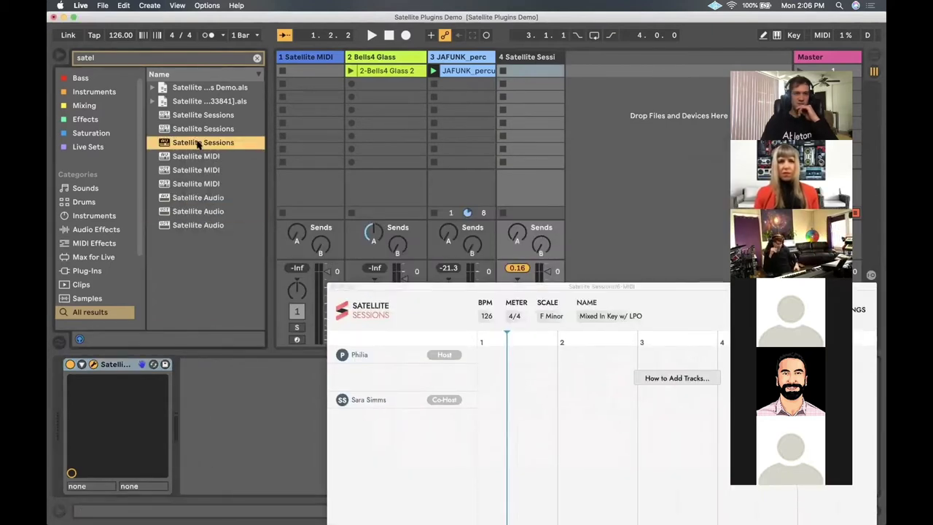
left_click(197, 130)
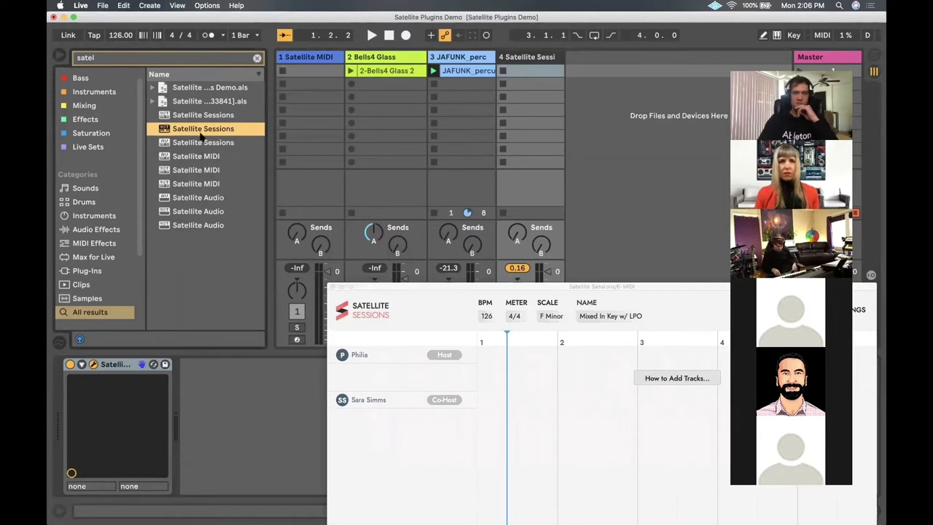
key("Down")
key("Down")
key("Down")
key("Down")
key("Down")
key("Down")
key("Up")
key("Up")
key("Up")
key("Up")
key("Up")
left_click(525, 56)
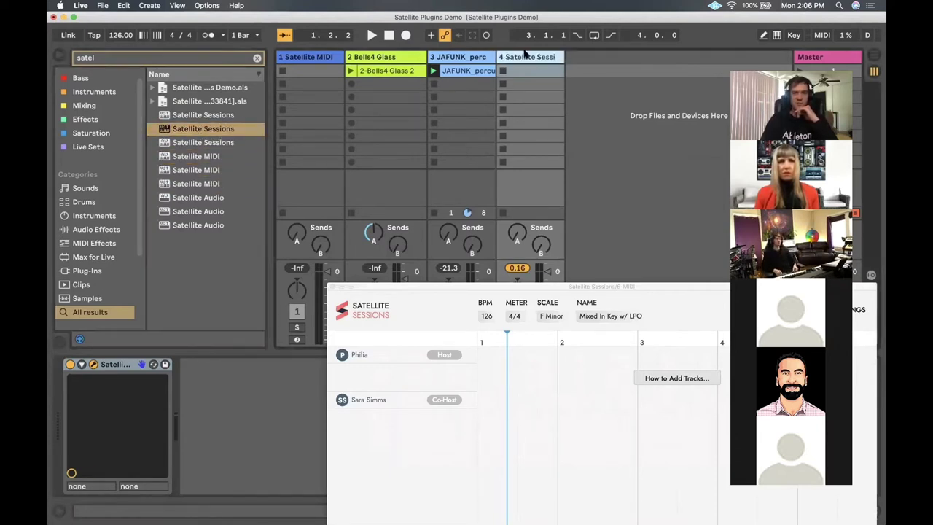
left_click_drag(376, 286, 201, 111)
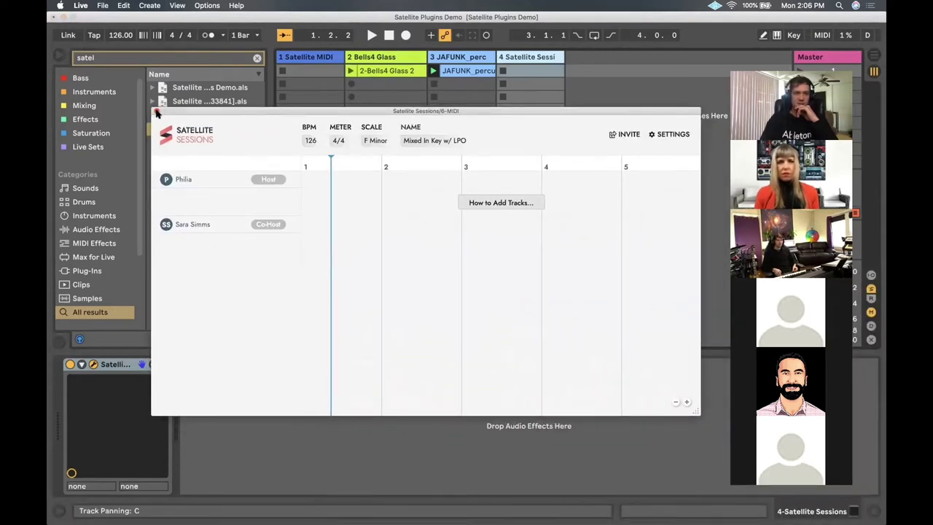
Delete track 4's Satellite Sessions device and load a fresh copy from the browser
left_click(156, 113)
left_click(113, 364)
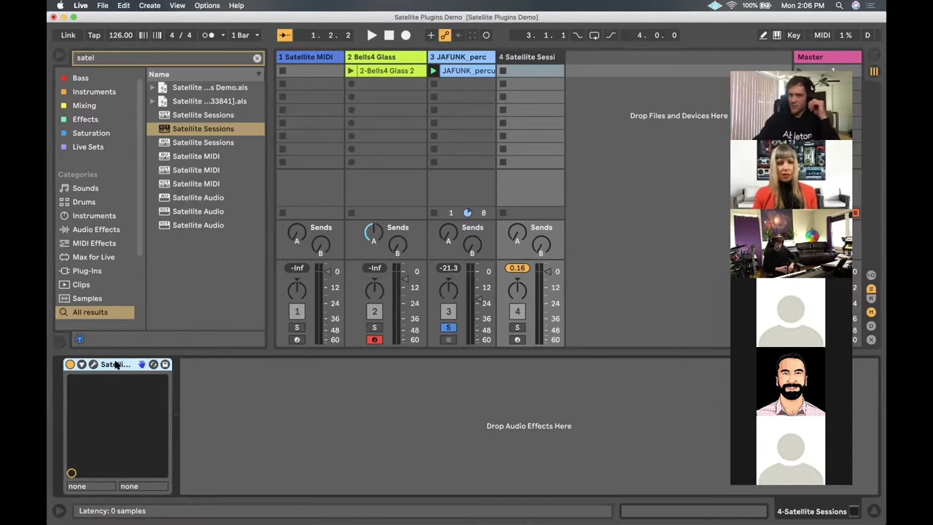
key("Delete")
left_click_drag(195, 129, 520, 66)
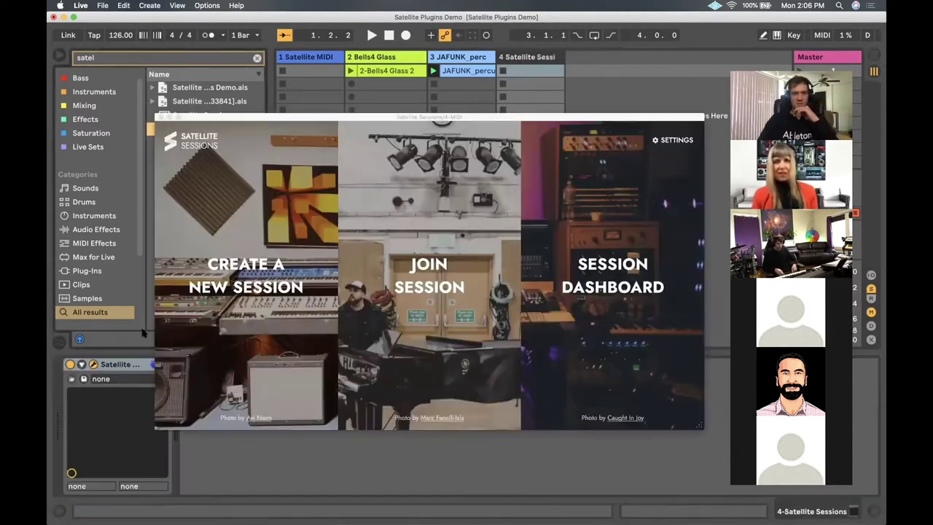
Create a new Satellite Sessions session with key F and scale Minor
left_click_drag(318, 120, 318, 90)
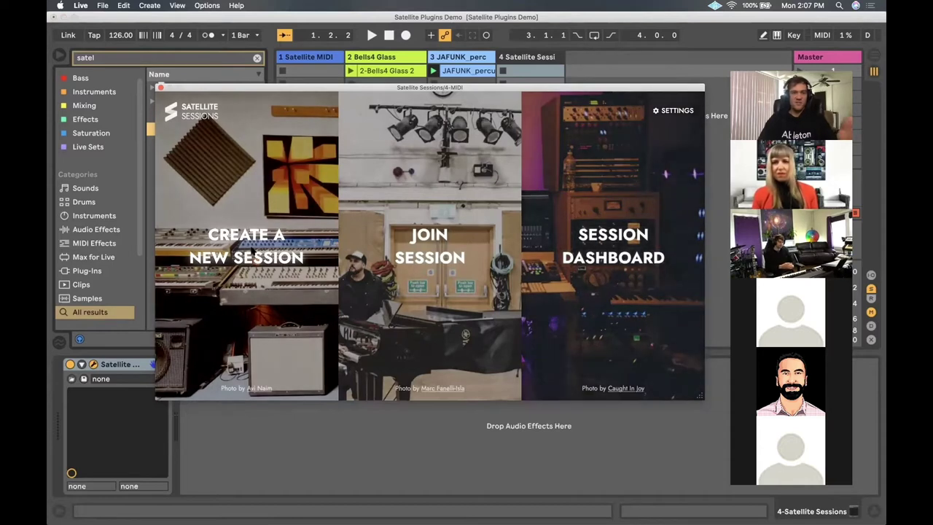
left_click(255, 253)
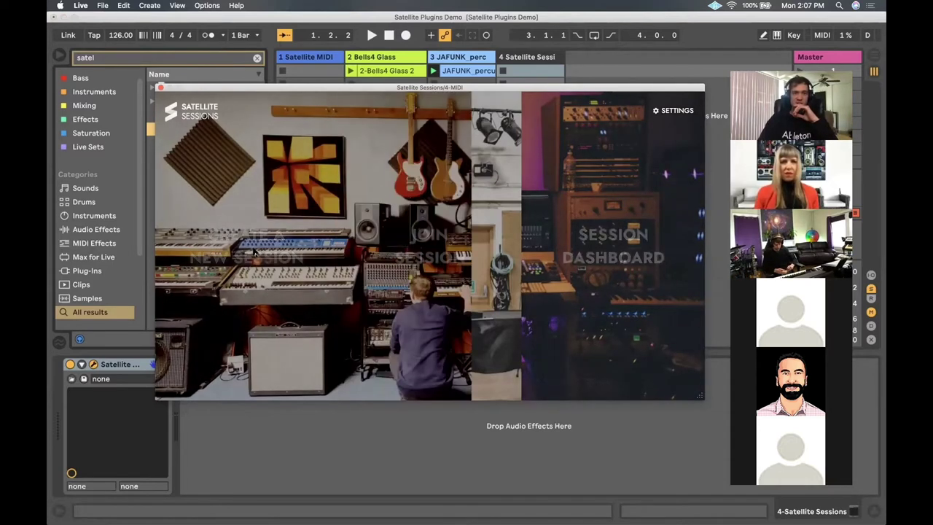
left_click(390, 255)
left_click(386, 342)
left_click(457, 256)
left_click(442, 285)
left_click(429, 299)
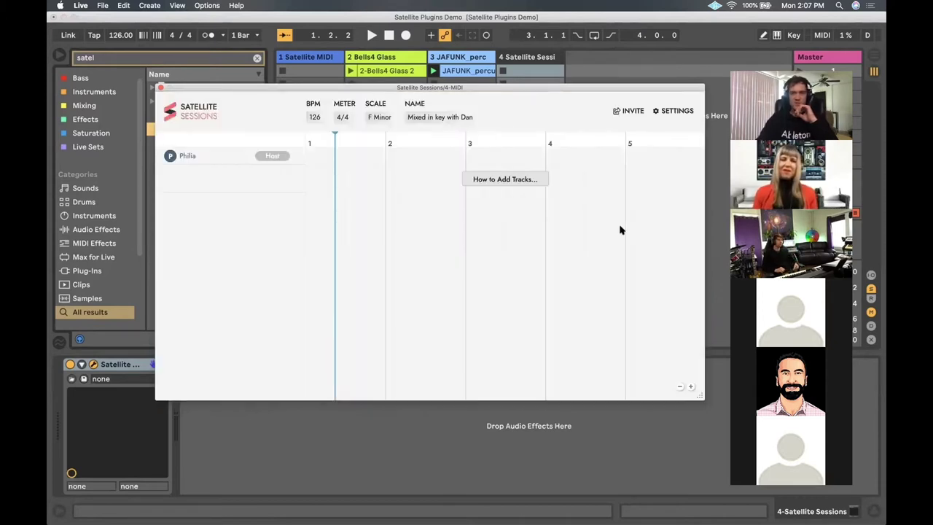
left_click(629, 111)
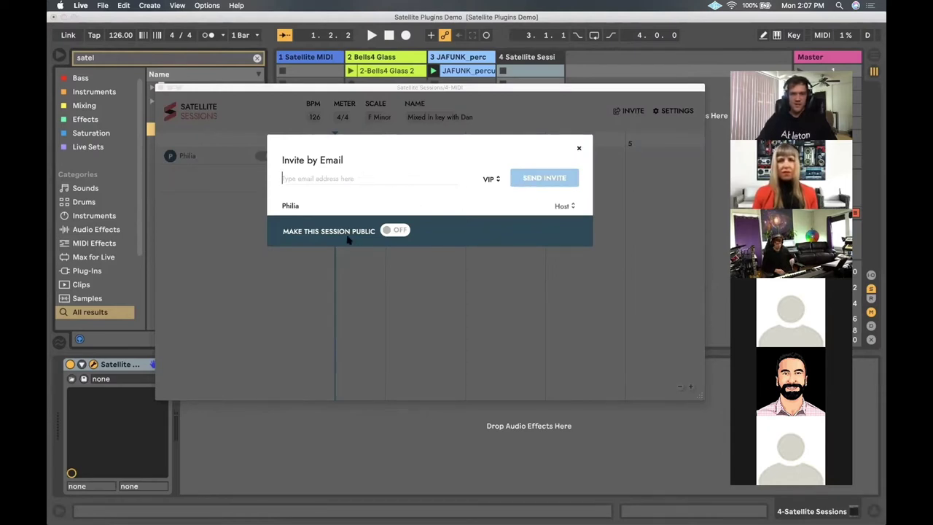
left_click(348, 180)
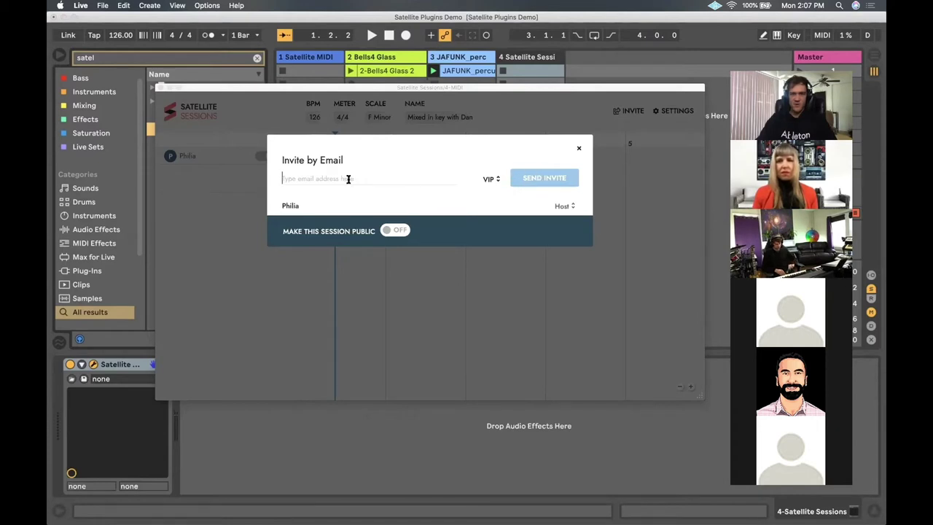
mouse_move(50, 124)
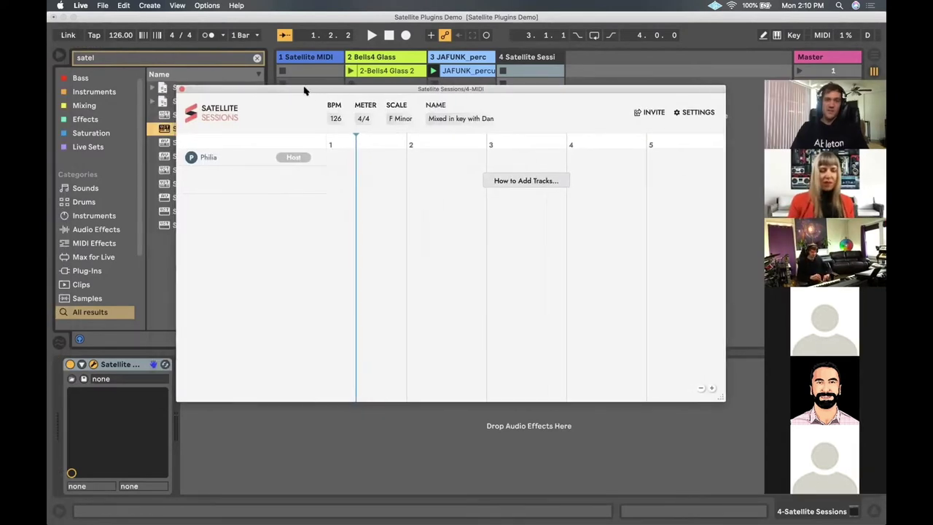
Nudge the Satellite Sessions window into position over the larger set
left_click_drag(303, 90, 309, 91)
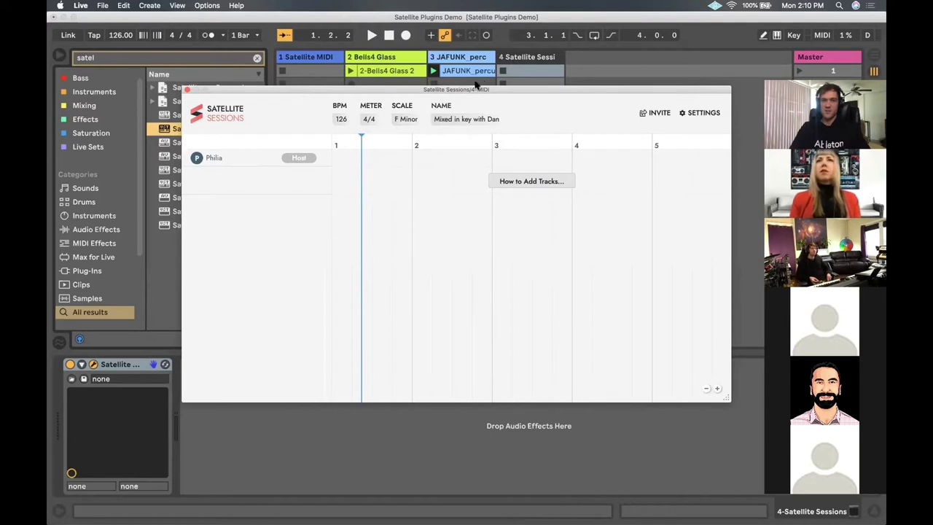
left_click_drag(490, 91, 482, 102)
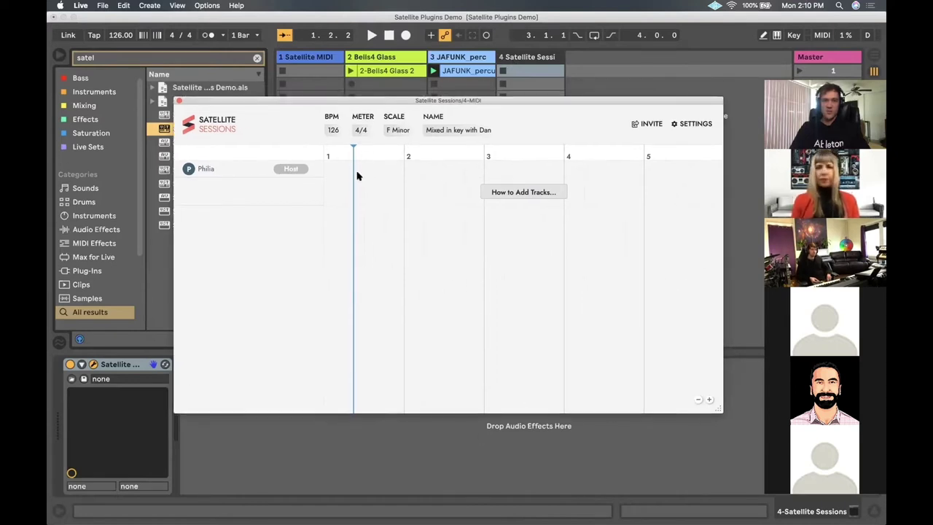
left_click_drag(408, 106, 406, 93)
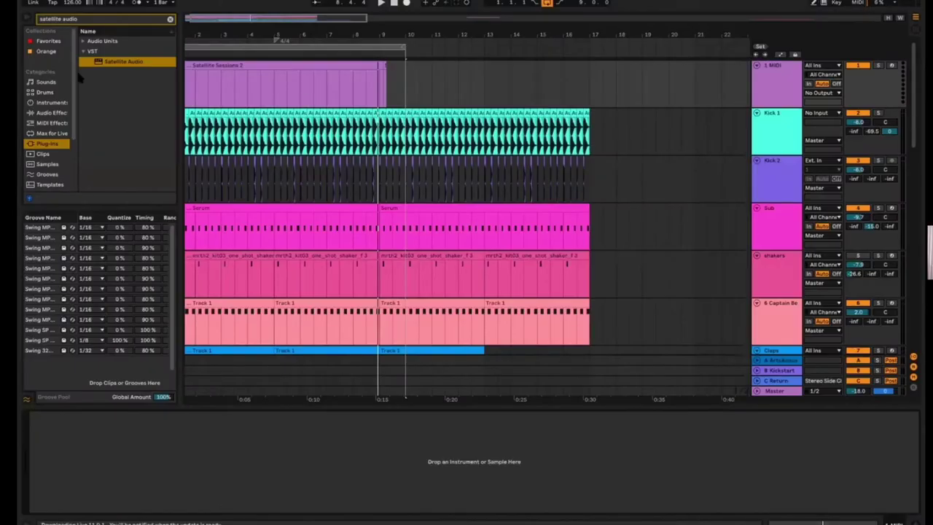
Load Satellite Sessions onto 1 MIDI and join the shared session using the pasted invite ID
key("BackSpace")
key("BackSpace")
key("BackSpace")
key("BackSpace")
key("BackSpace")
type("se")
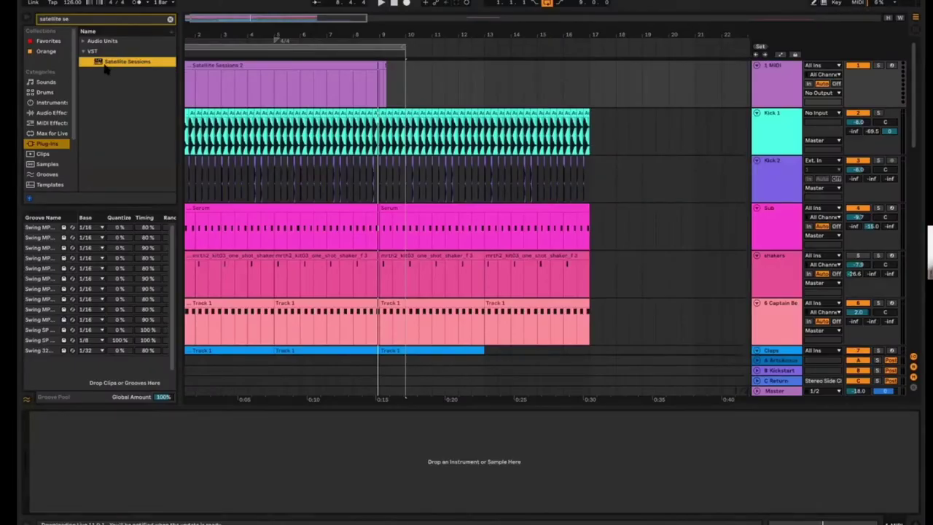
left_click_drag(104, 64, 764, 84)
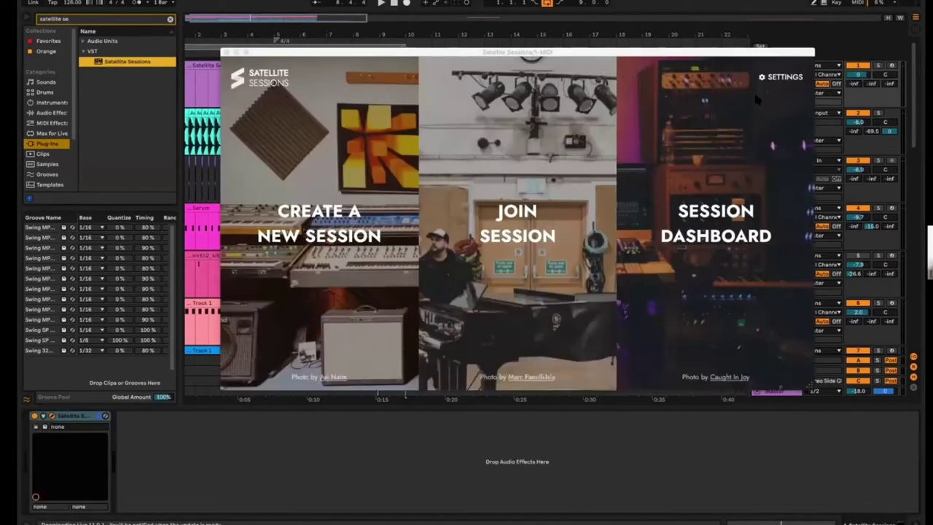
left_click(501, 234)
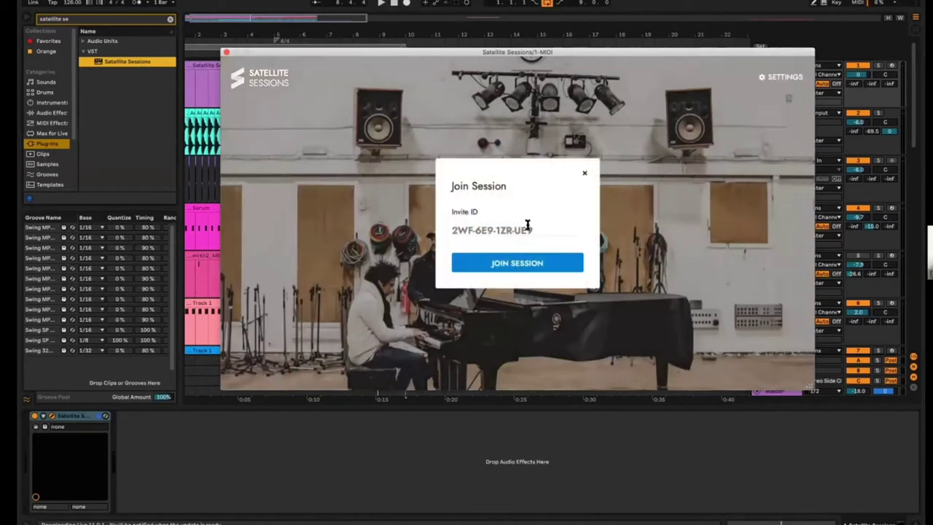
left_click(512, 270)
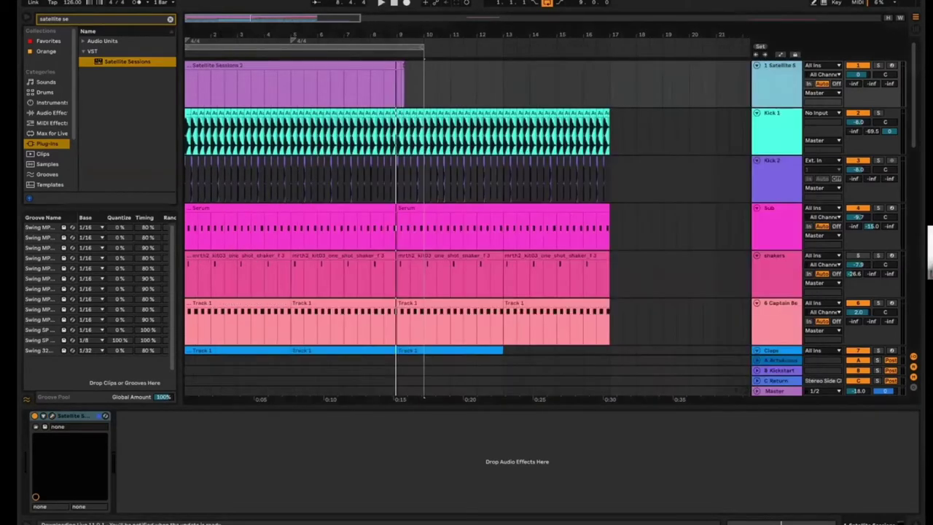
Close Satellite Sessions and play the arrangement from the start
left_click(228, 52)
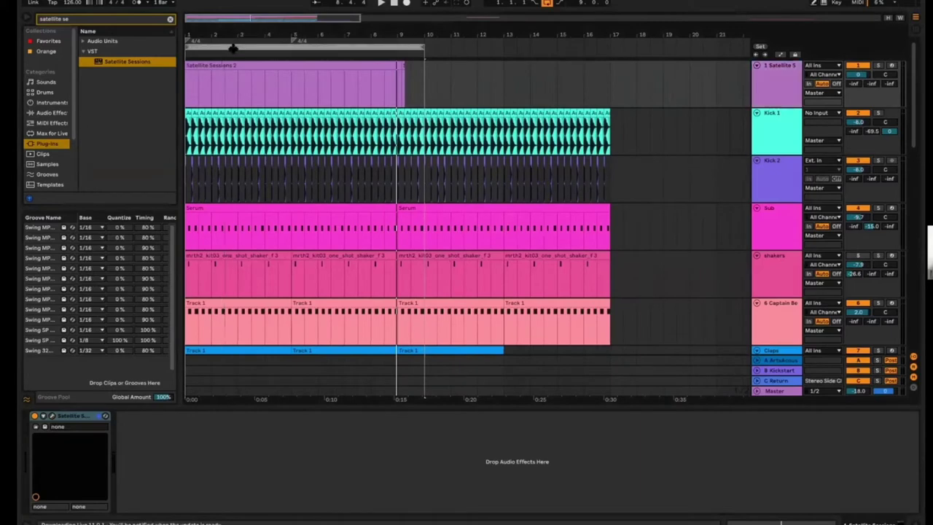
key("space")
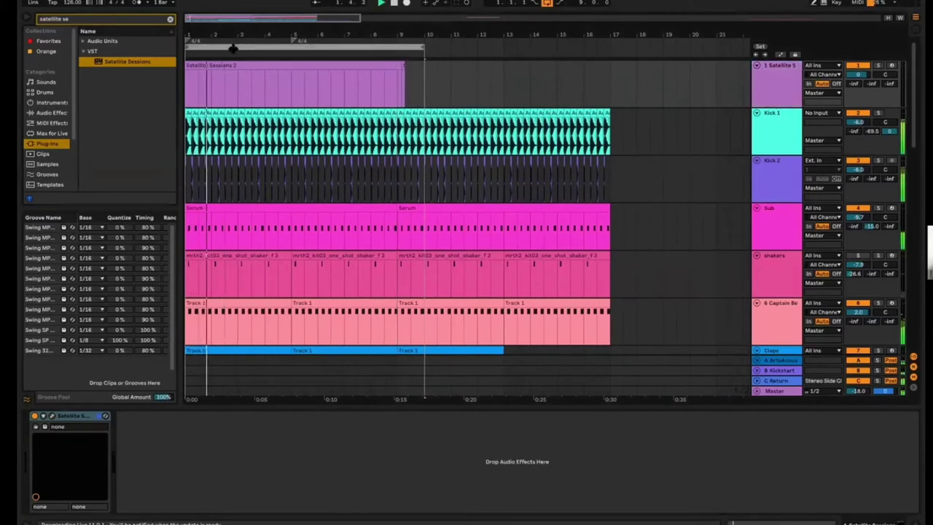
scroll(327, 218, "down", 10)
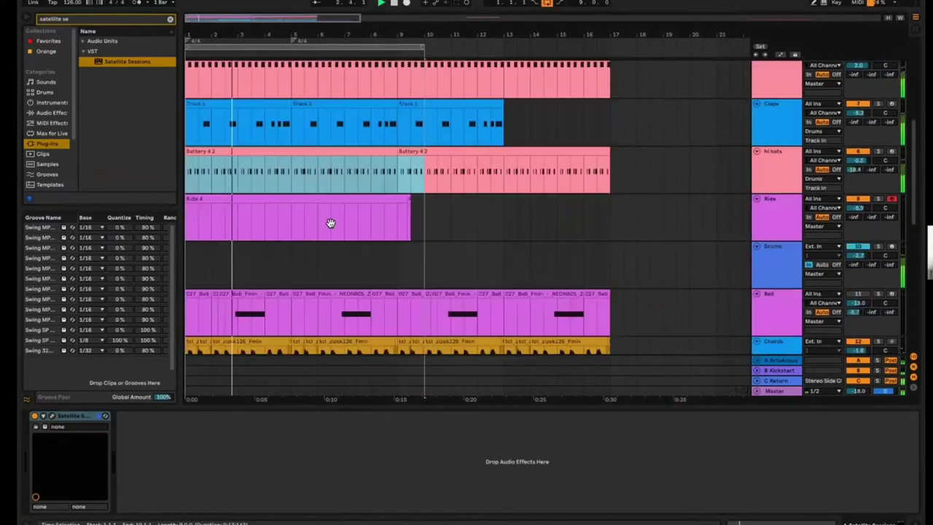
scroll(330, 221, "down", 10)
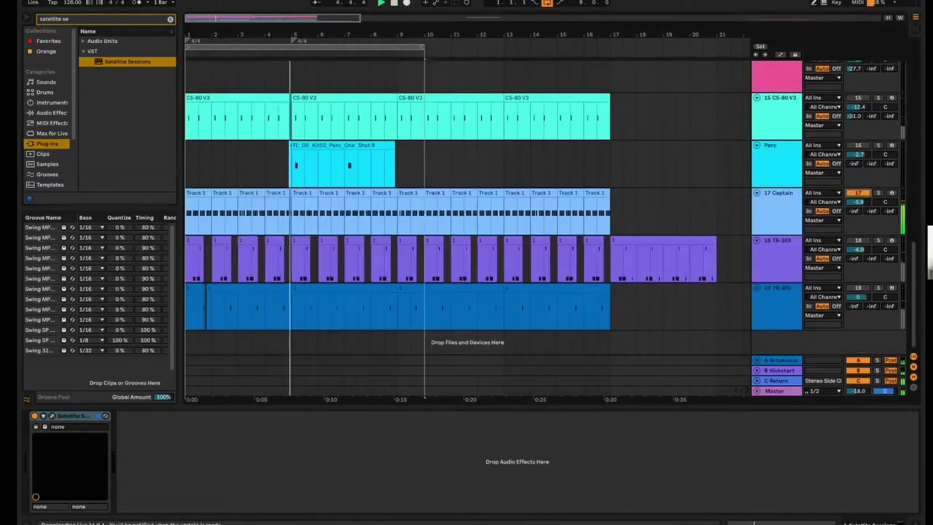
scroll(735, 202, "up", 10)
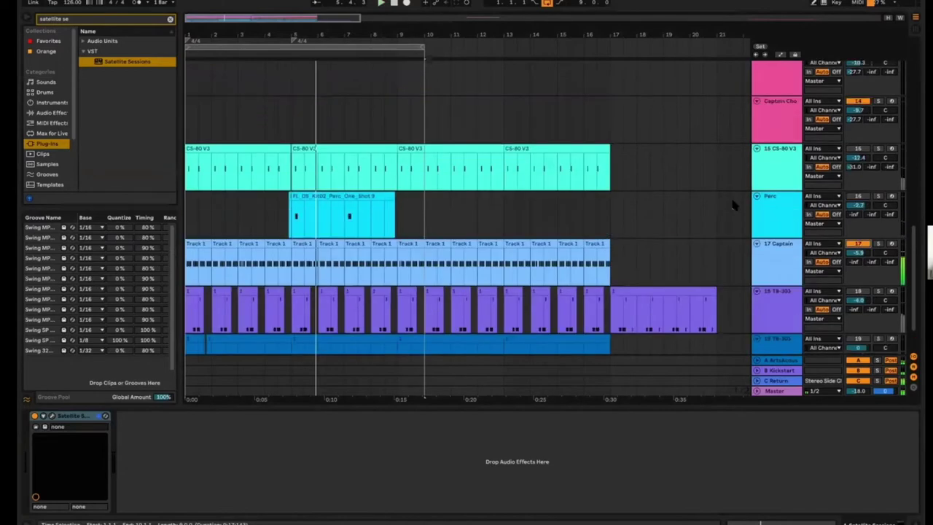
scroll(735, 206, "up", 10)
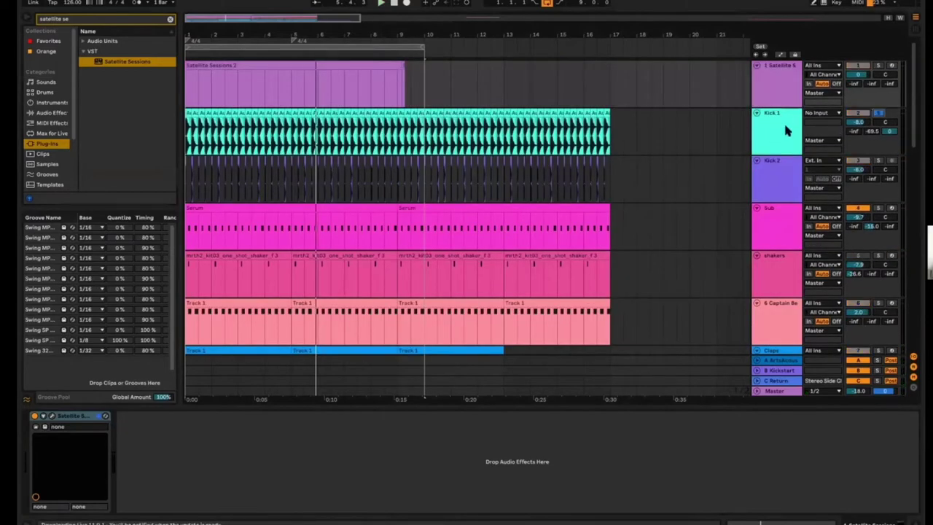
Open the Kick 1 track's Pro-Q 3 EQ window and position it over the arrangement
left_click(784, 122)
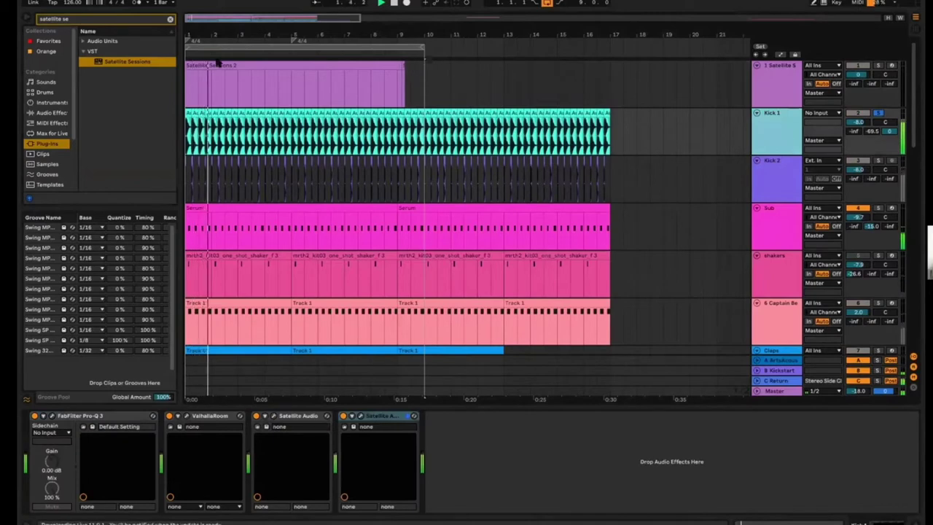
key("plus")
key("plus")
key("plus")
key("plus")
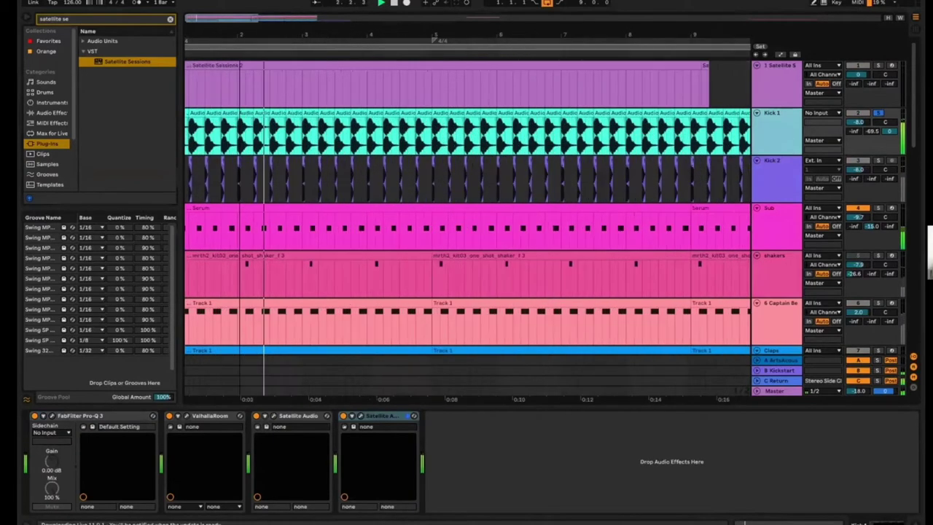
key("minus")
key("minus")
key("minus")
key("minus")
key("minus")
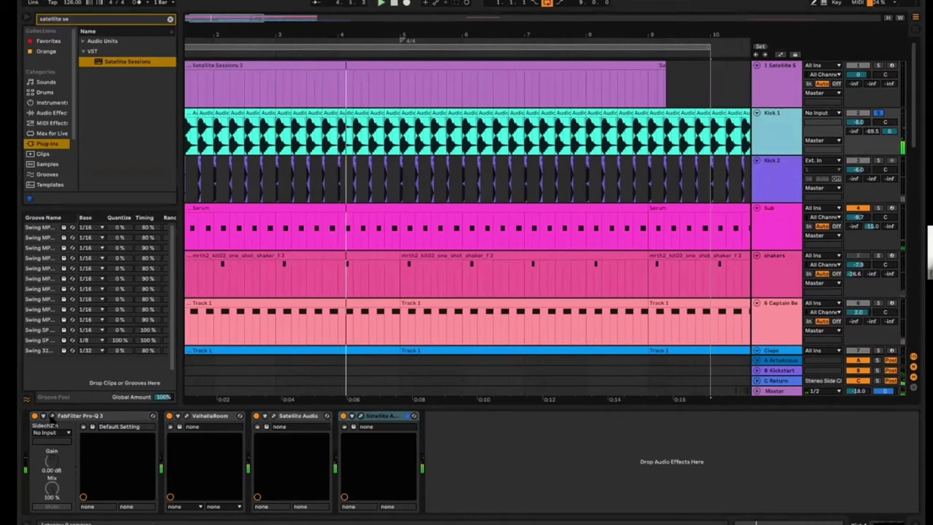
left_click(51, 416)
left_click_drag(258, 95, 272, 156)
mouse_move(284, 266)
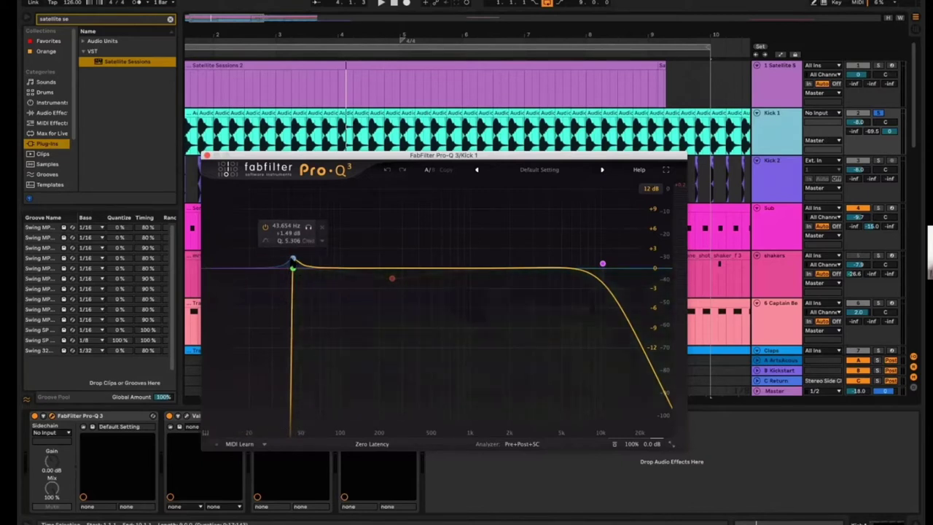
Close Pro-Q 3 and add Satellite Audio from a 'satellite audio' search to Kick 1
left_click(206, 155)
left_click(86, 21)
key("BackSpace")
key("BackSpace")
type("audio")
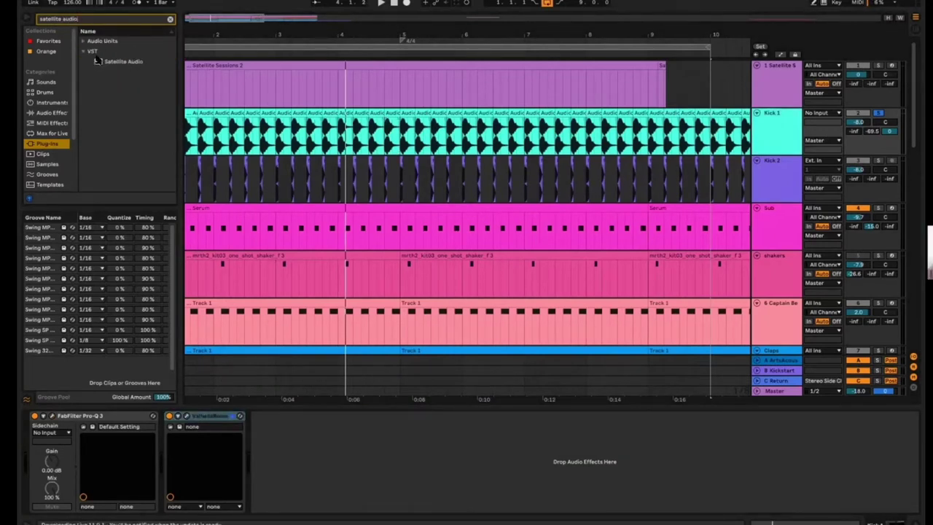
left_click(100, 63)
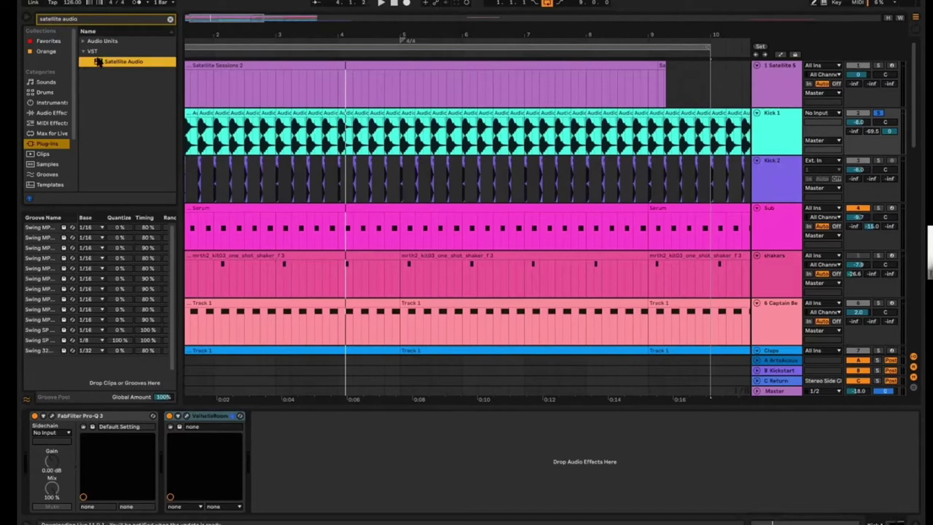
left_click_drag(100, 63, 289, 473)
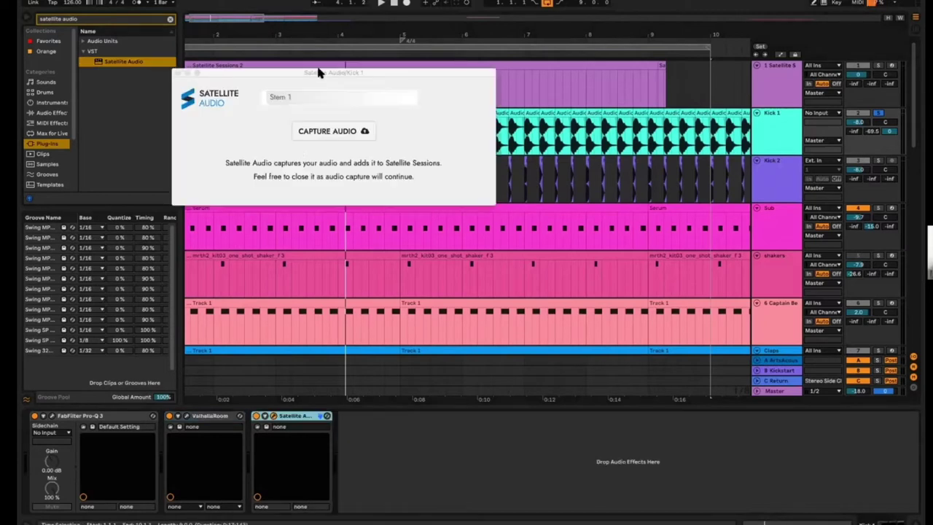
Name the Satellite Audio stem 'Kick 1' and open the Satellite Sessions window
left_click(296, 99)
left_click_drag(295, 99, 254, 96)
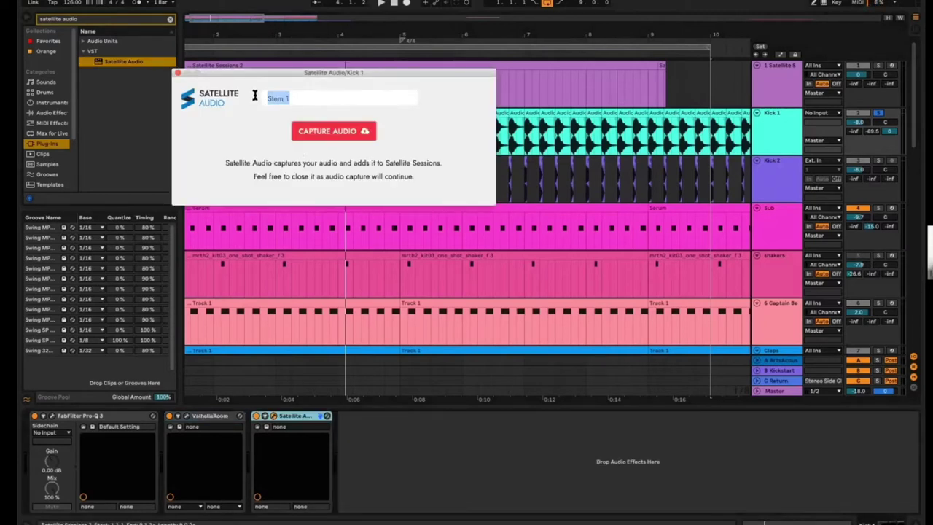
type("Kick 1")
key("Return")
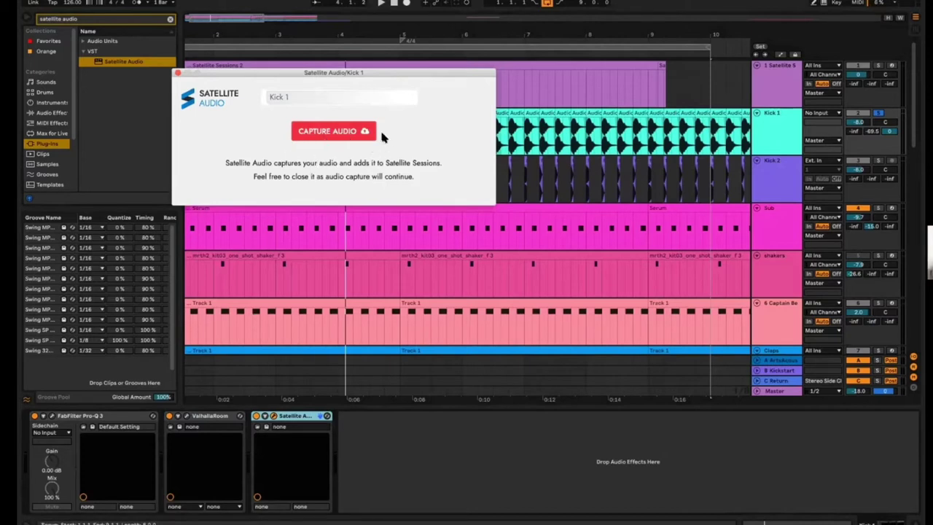
left_click(177, 72)
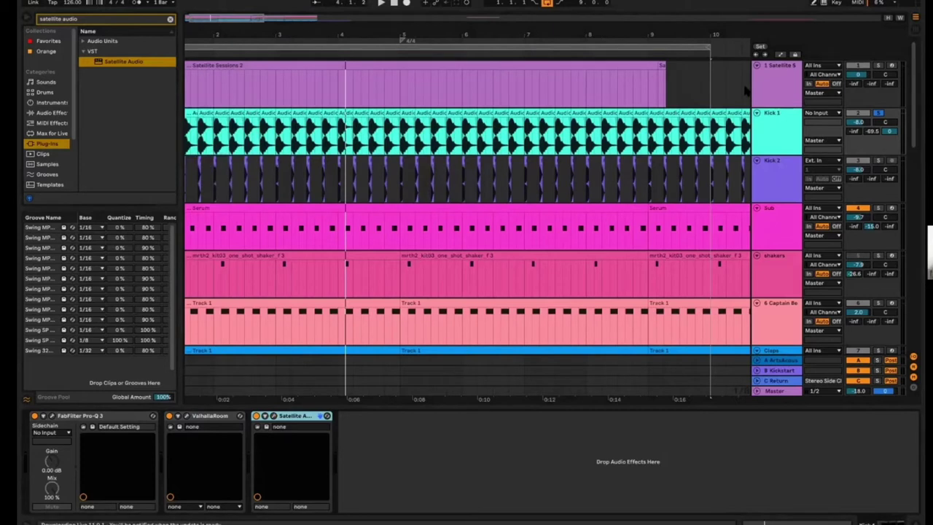
left_click(766, 77)
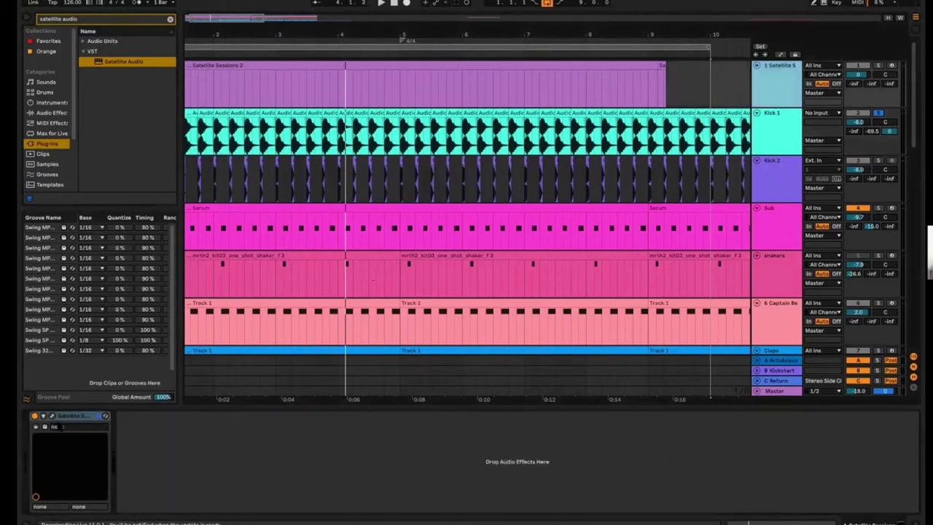
left_click(51, 416)
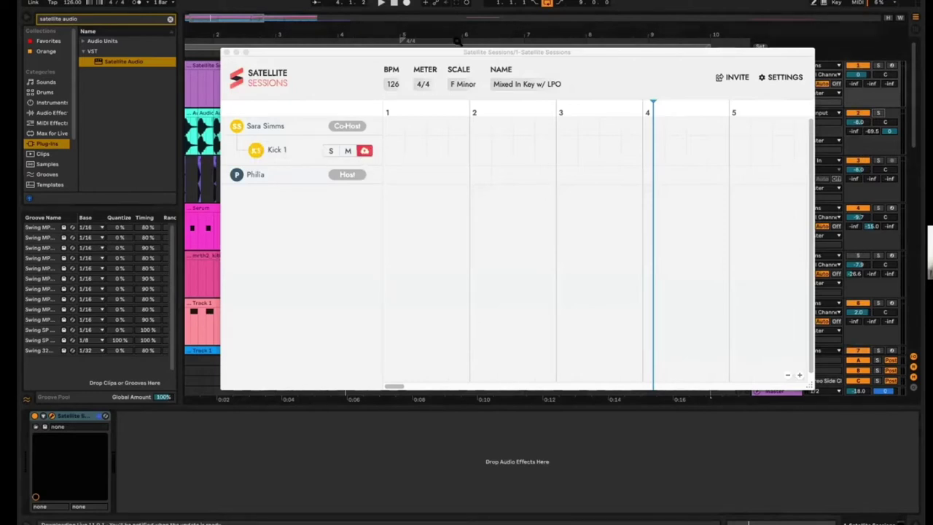
Play from bar 1 to capture the kick, zooming the Sessions timeline to show bars 1–11
left_click(394, 2)
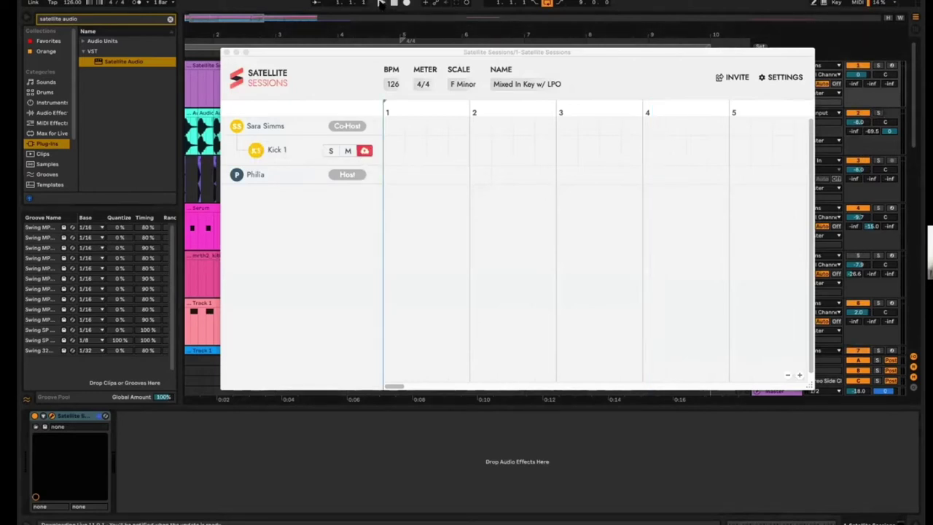
left_click(380, 2)
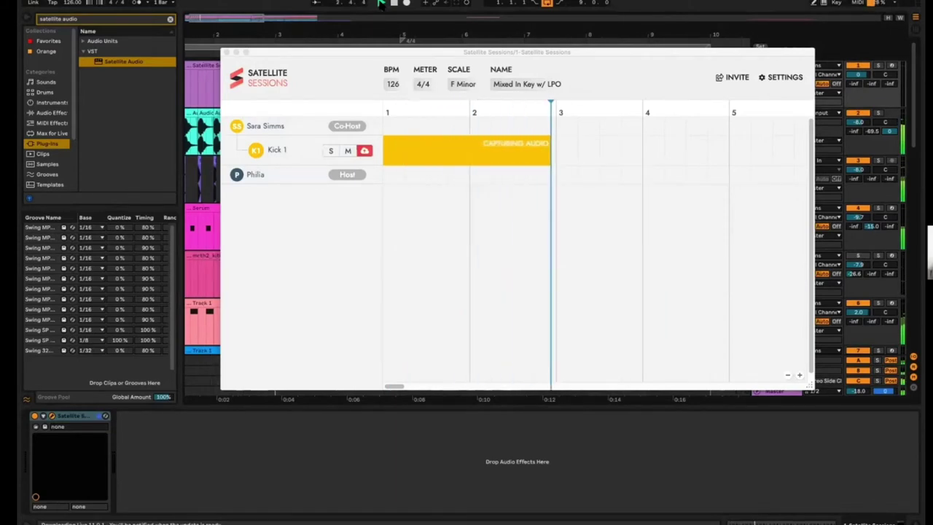
left_click_drag(455, 52, 398, 50)
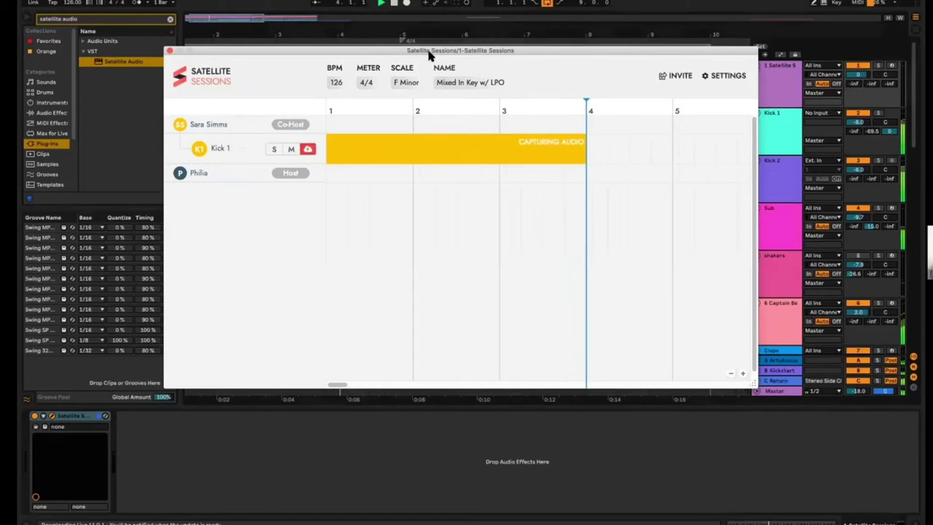
left_click(730, 374)
left_click(730, 376)
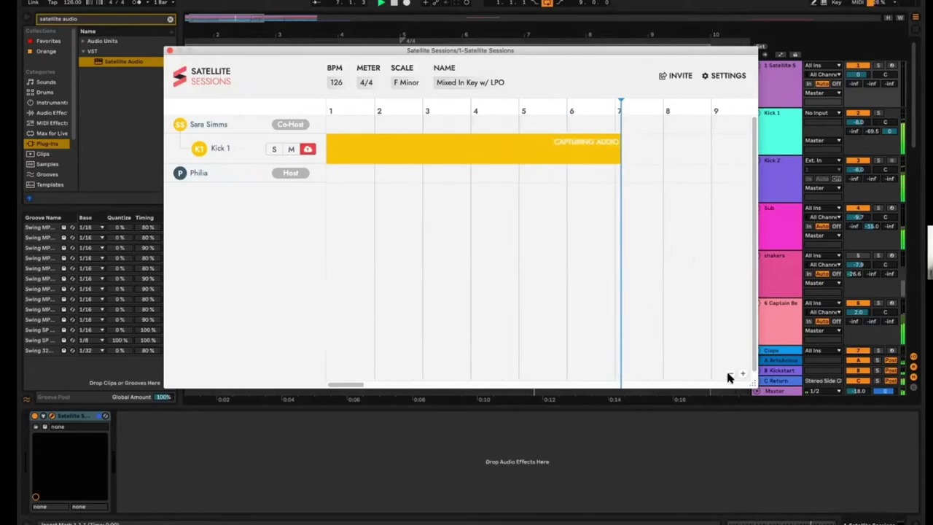
left_click(730, 375)
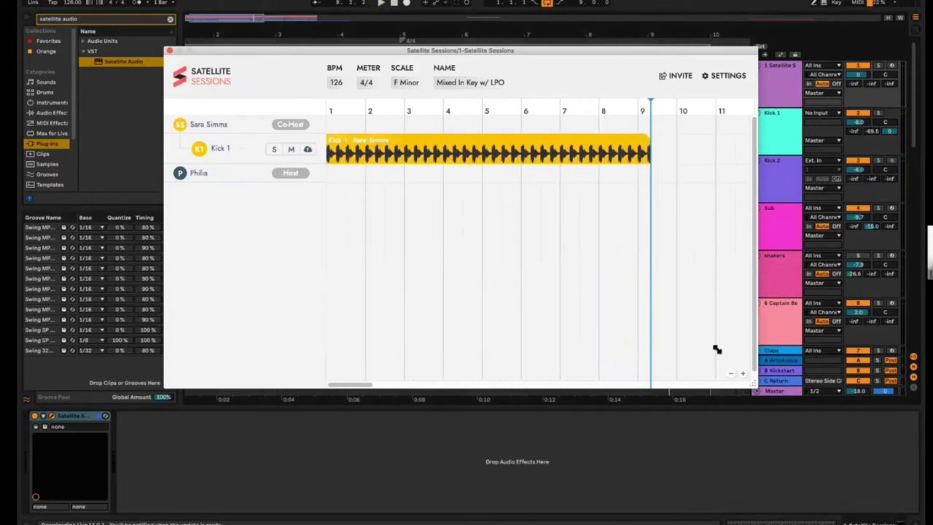
left_click(743, 374)
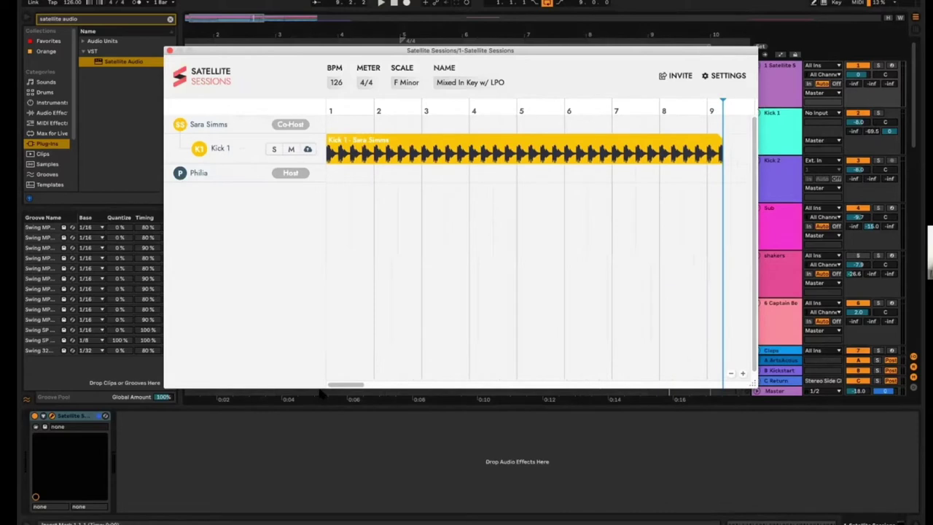
left_click_drag(343, 384, 352, 384)
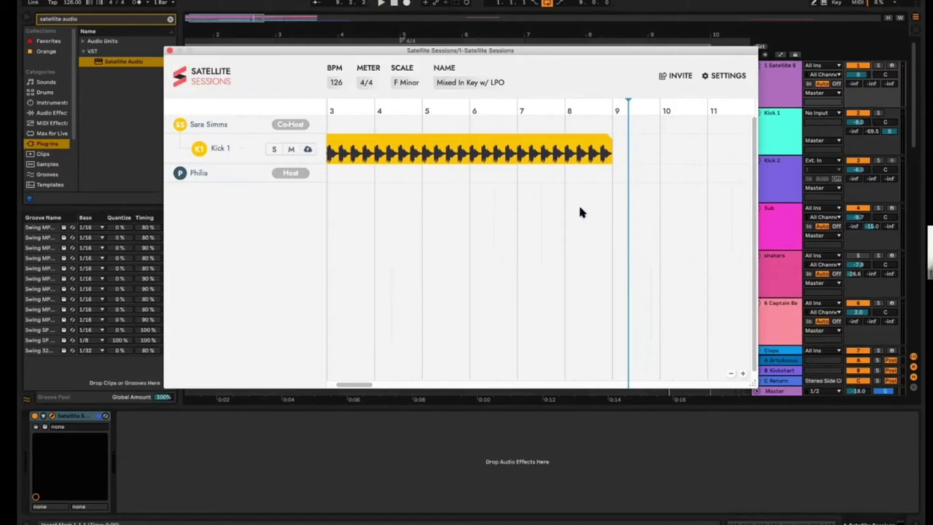
left_click_drag(358, 385, 297, 385)
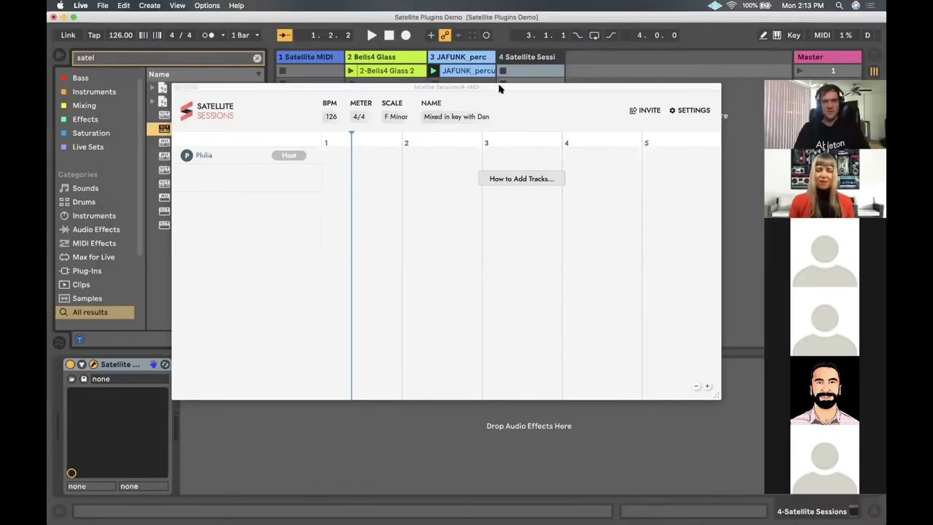
Close Satellite Sessions, unsolo the JAFUNK percussion track and start playback
left_click_drag(500, 88, 487, 116)
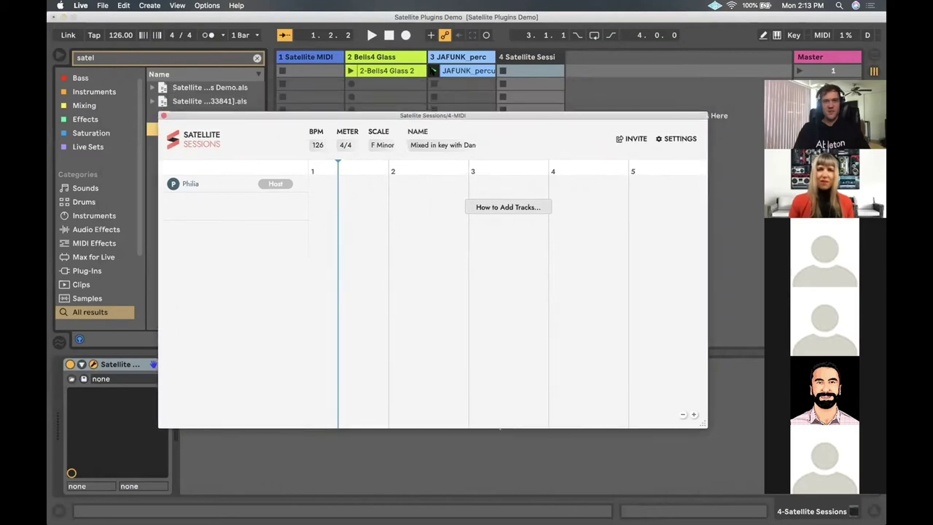
left_click(464, 58)
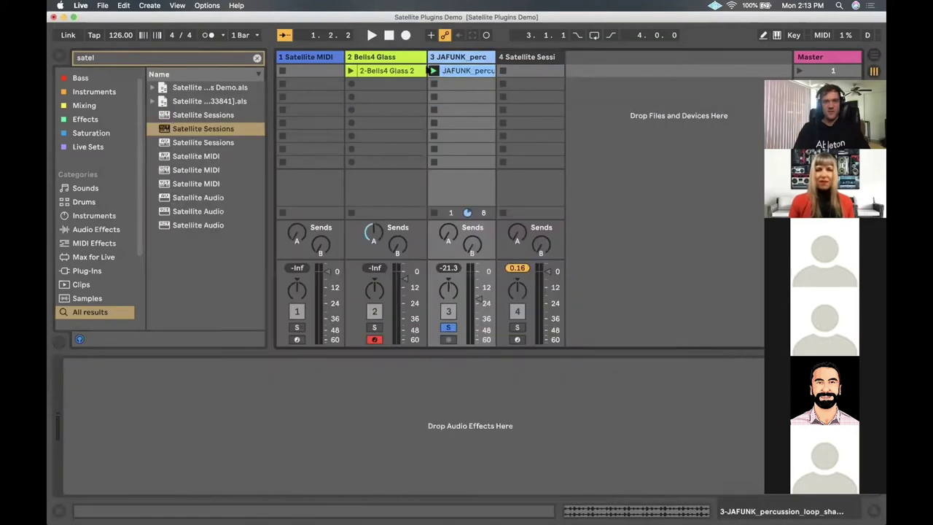
left_click(448, 328)
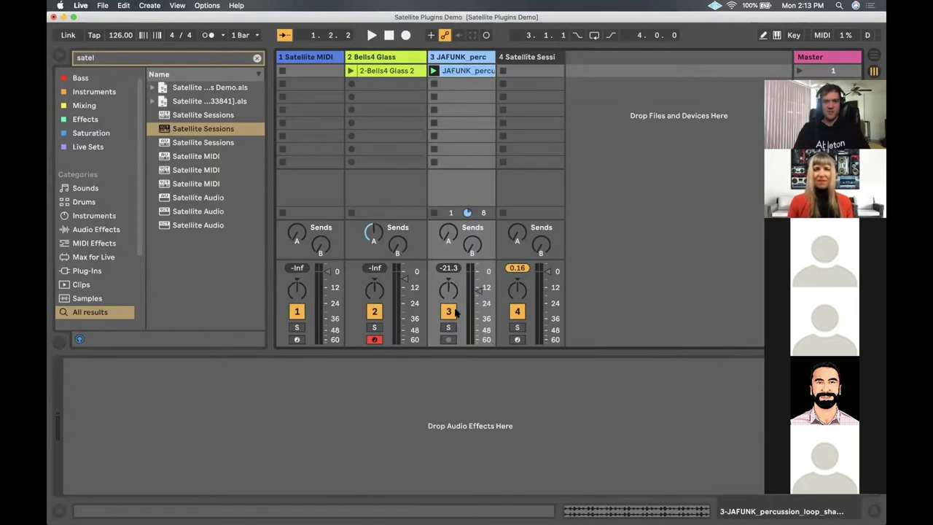
key("space")
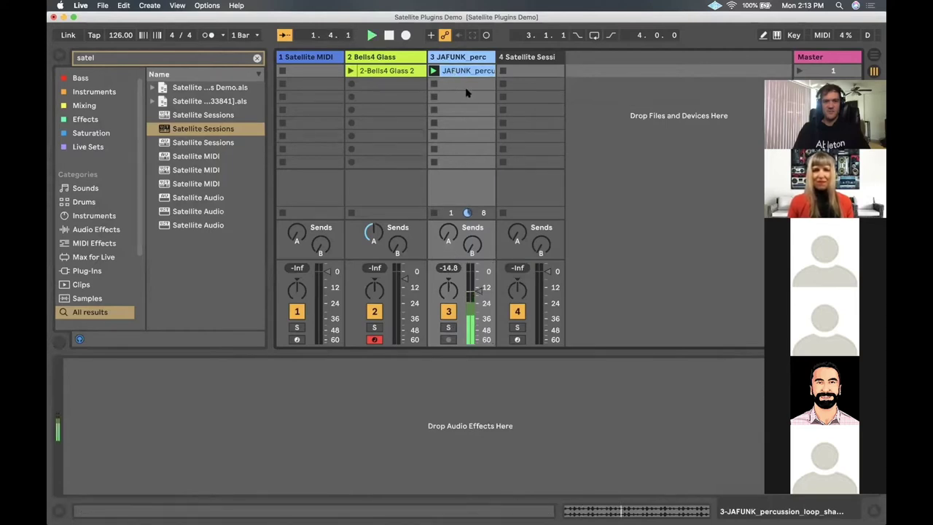
key("ctrl+Up")
left_click(468, 140)
key("ctrl+Up")
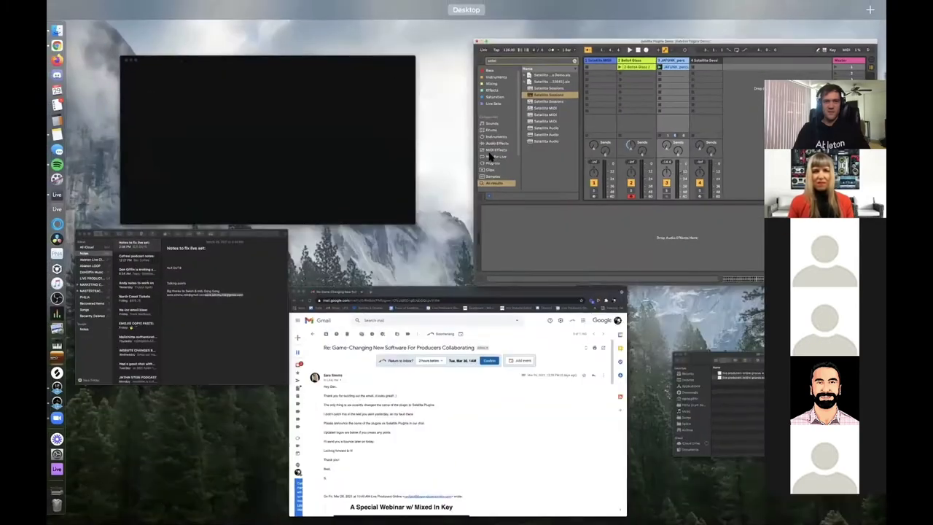
left_click(489, 149)
left_click(471, 134)
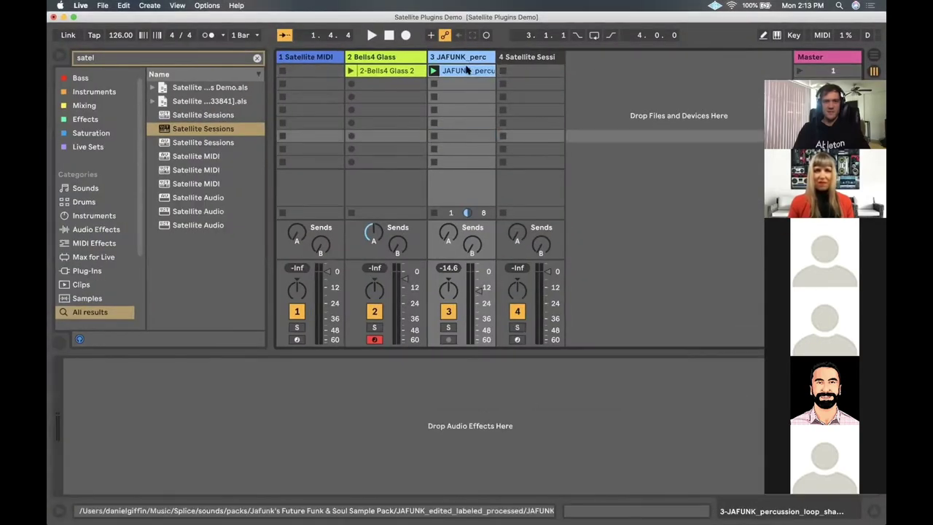
Search 'satell' and add Satellite Audio to the JAFUNK percussion track
key("super+f")
type("satel")
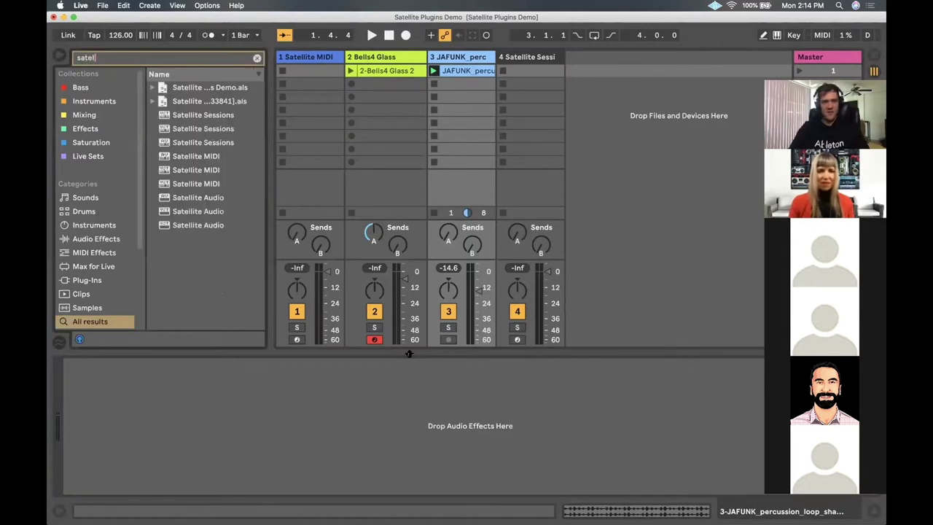
type("l")
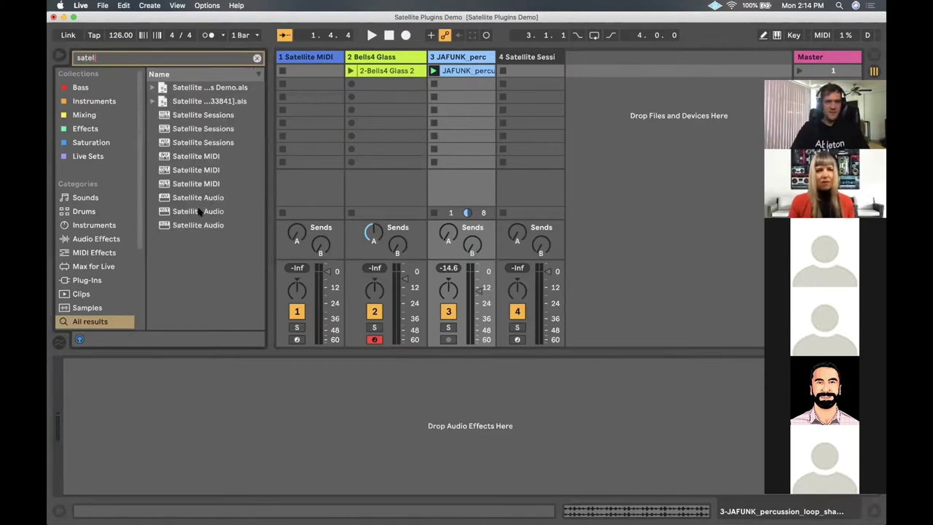
left_click(197, 211)
left_click_drag(393, 395, 393, 394)
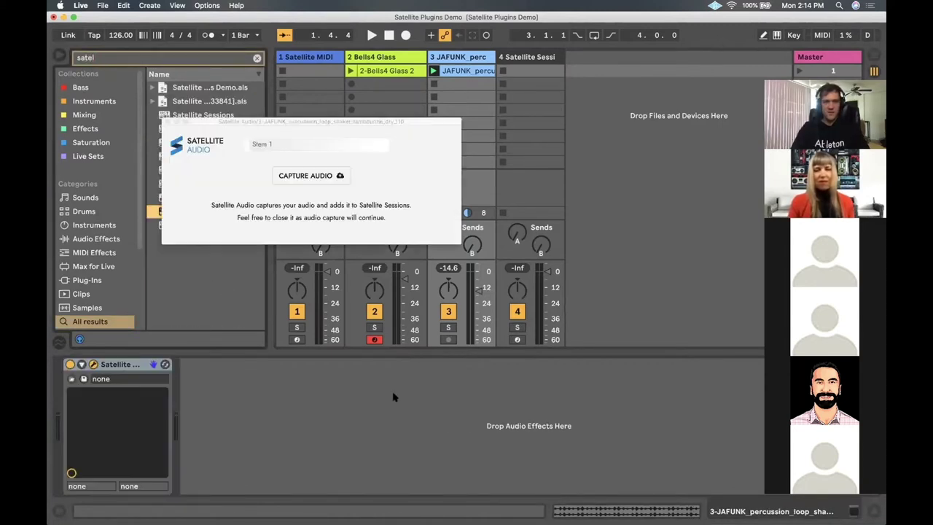
Rename the stem to 'shaker', capture its audio, and reopen Satellite Sessions from track 4
left_click(280, 145)
key("BackSpace")
key("BackSpace")
key("BackSpace")
key("BackSpace")
key("BackSpace")
key("BackSpace")
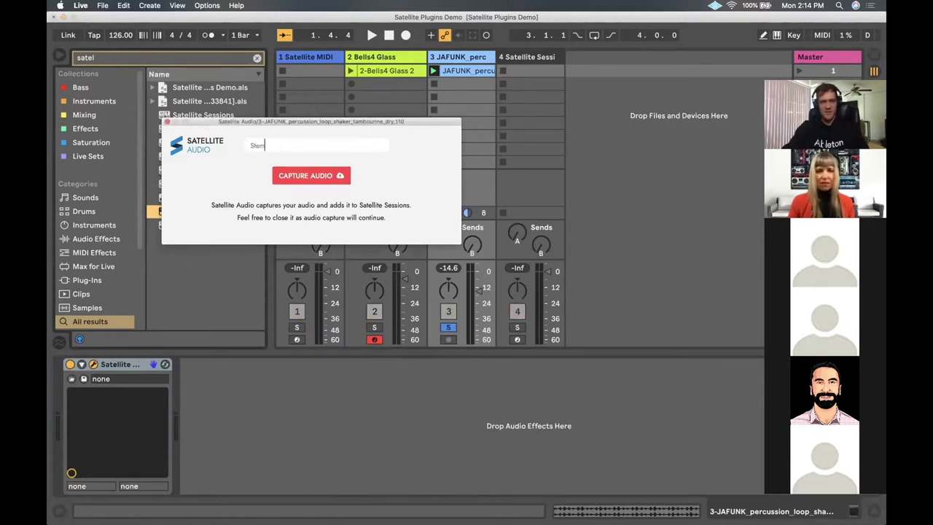
type("shaker")
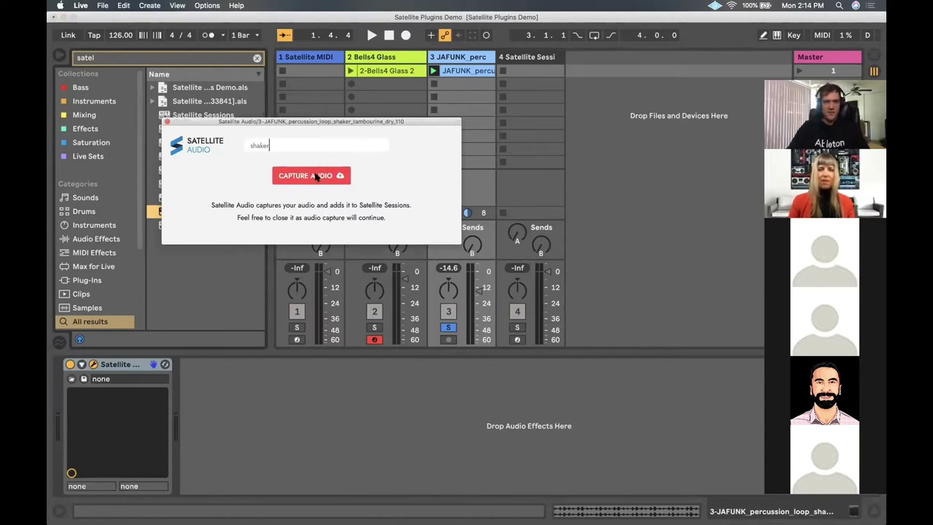
left_click(316, 177)
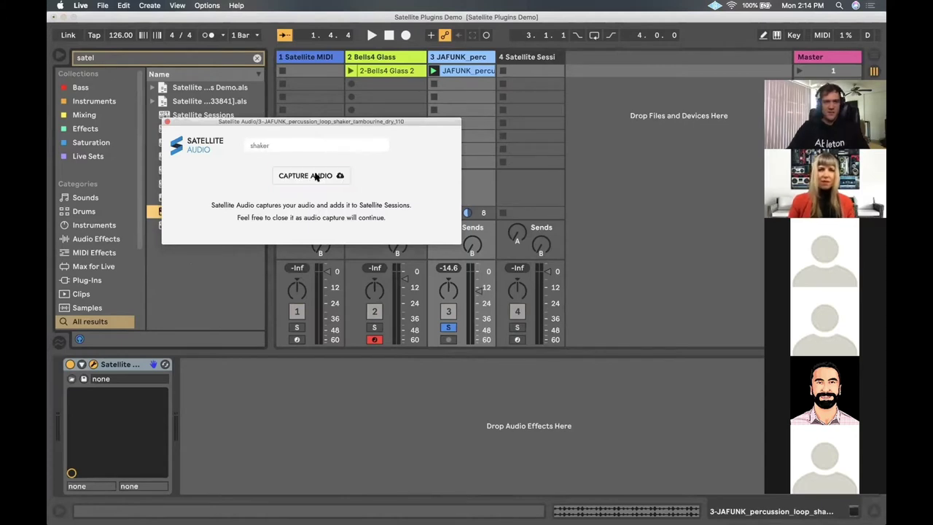
left_click(452, 59)
left_click(534, 61)
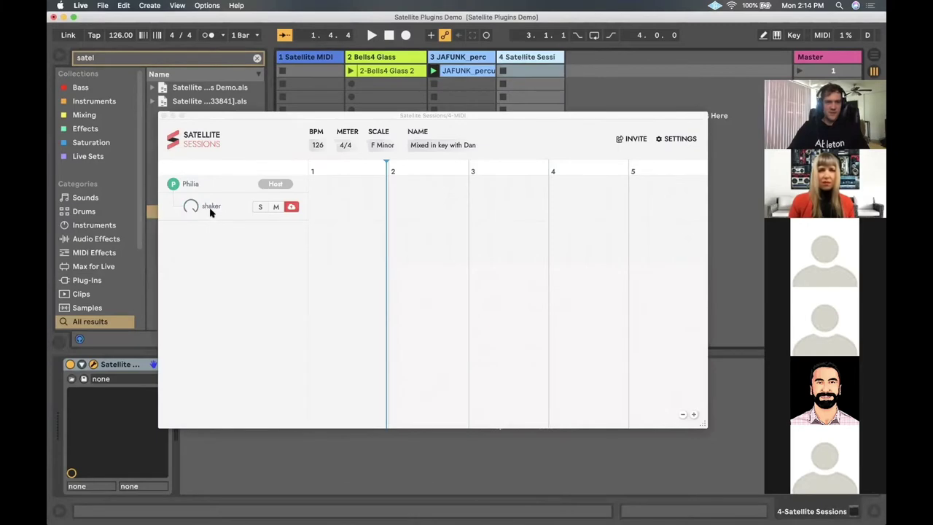
Bring the Satellite Sessions window to the front and reposition it on screen
left_click(398, 109)
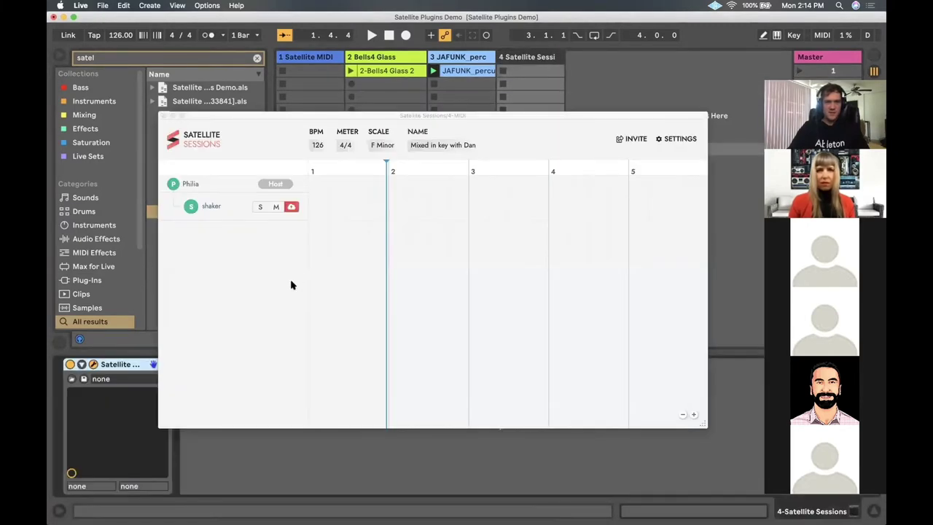
left_click(291, 285)
left_click_drag(295, 124, 288, 81)
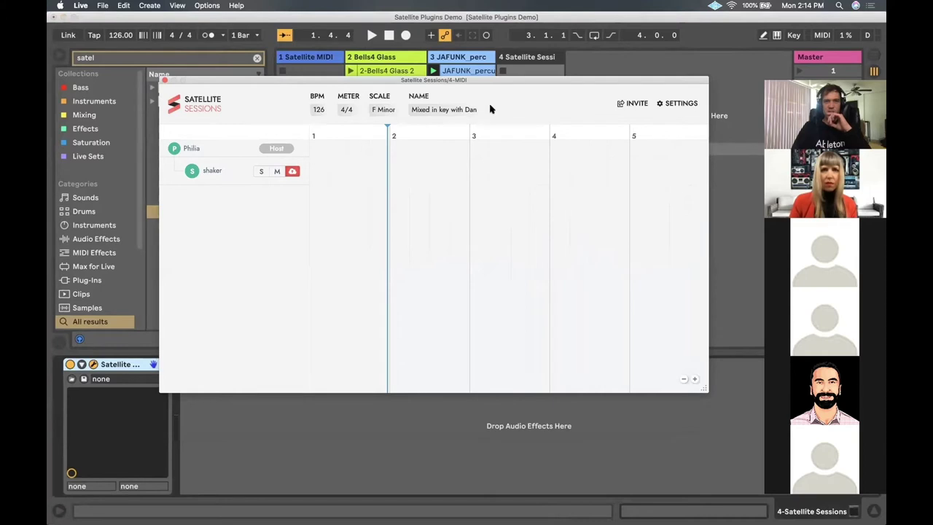
left_click_drag(442, 80, 437, 101)
left_click_drag(539, 106, 535, 107)
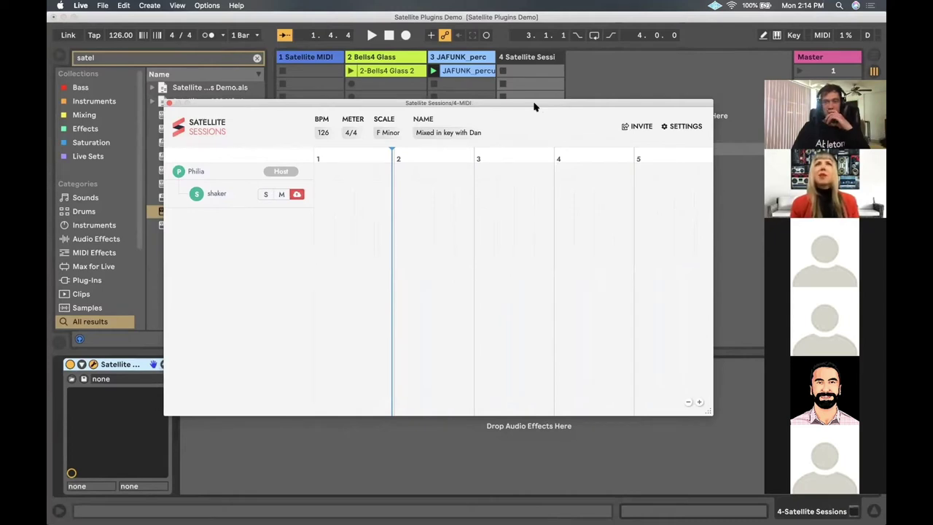
left_click_drag(535, 106, 533, 99)
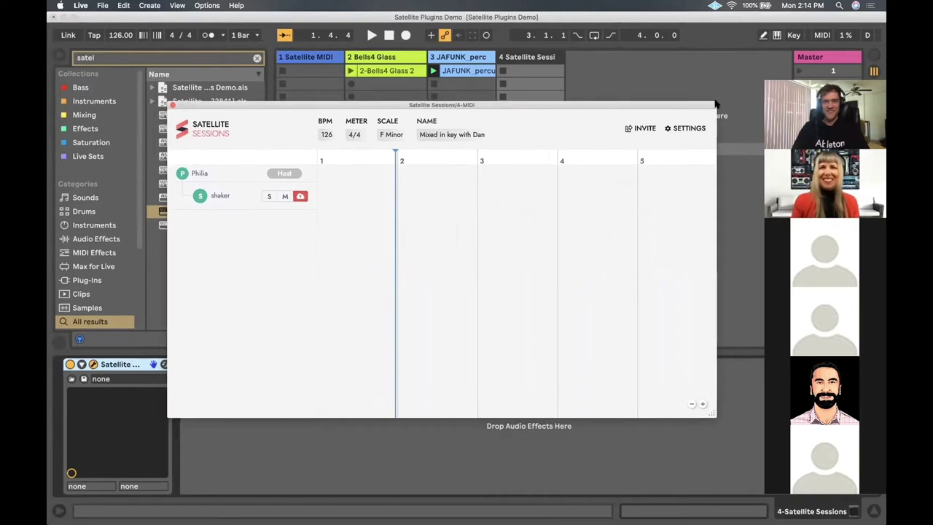
left_click_drag(361, 106, 361, 99)
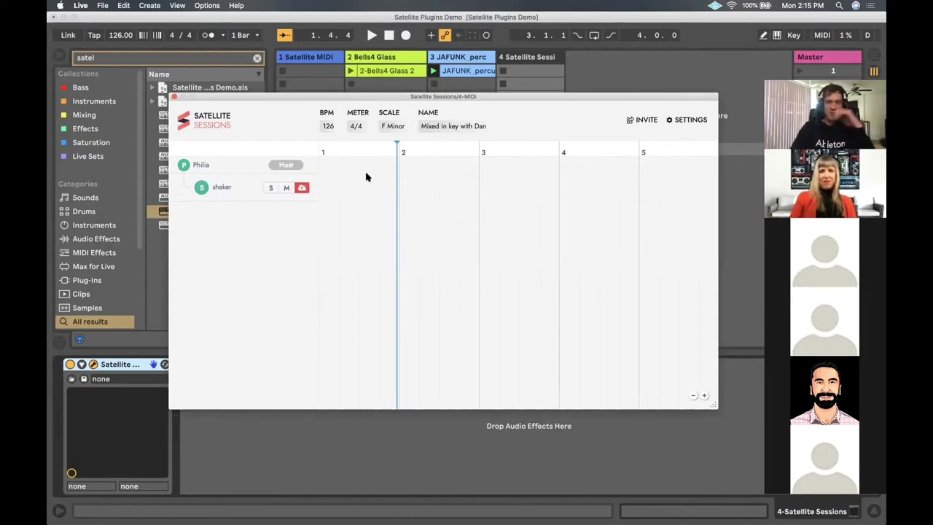
Capture the shaker part and trim its clip to end just before bar 8
left_click(302, 189)
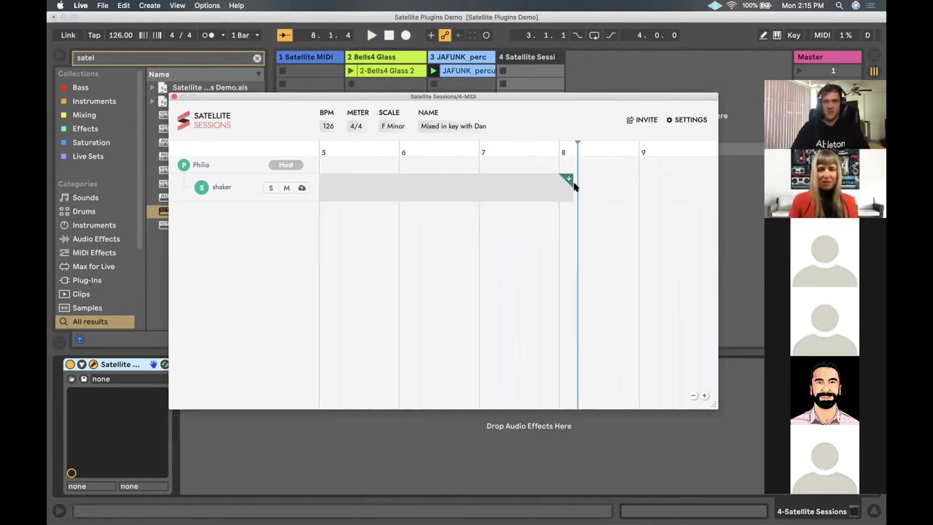
left_click_drag(563, 188, 559, 187)
left_click_drag(343, 124, 324, 164)
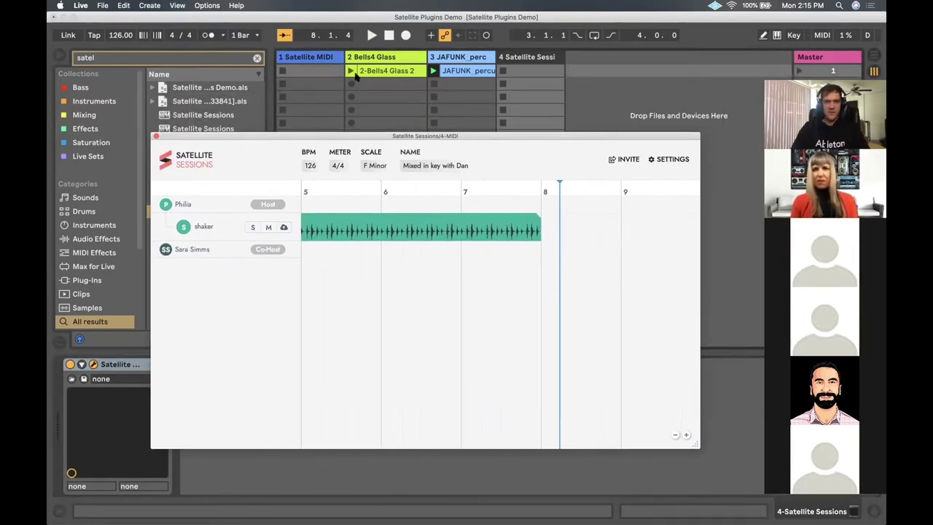
Unsolo the JAFUNK_perc track and open Bells4 Glass's Satellite Audio capture settings
left_click(370, 59)
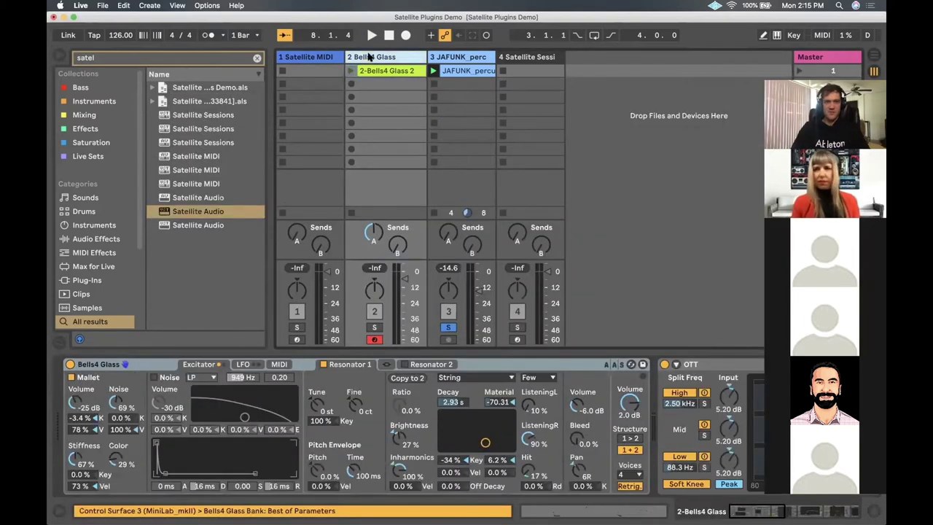
left_click(449, 327)
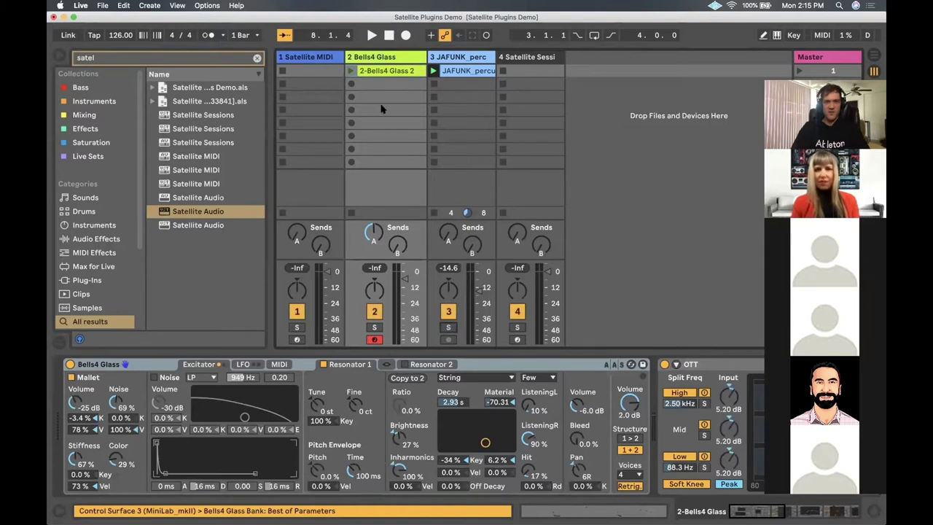
left_click(375, 70)
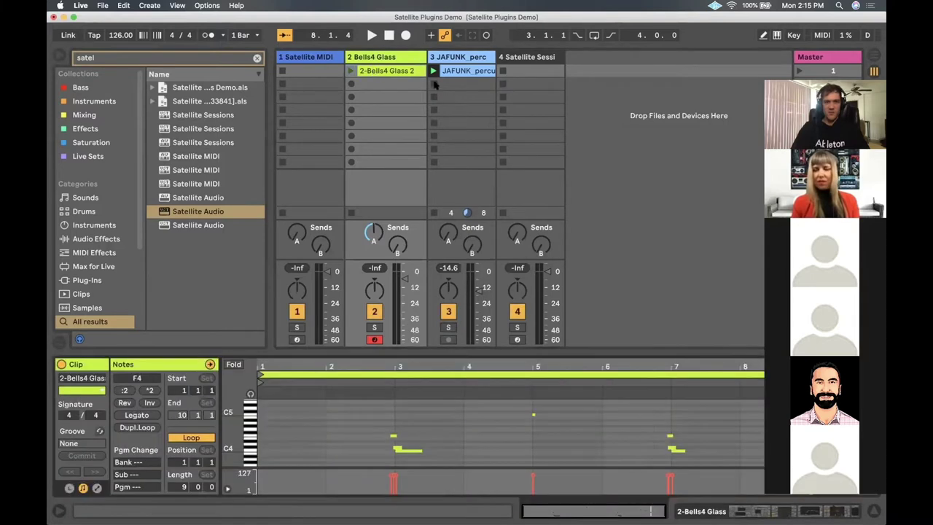
left_click(450, 57)
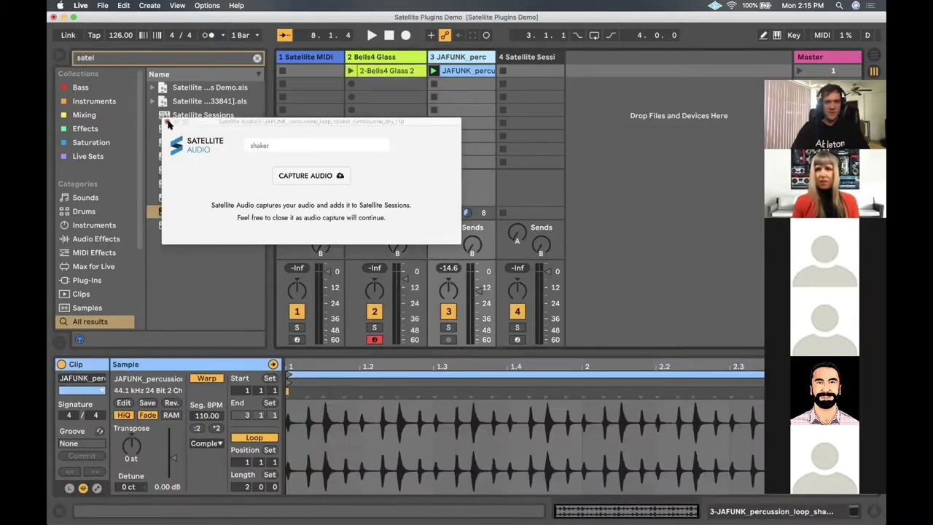
left_click(167, 122)
left_click(188, 214)
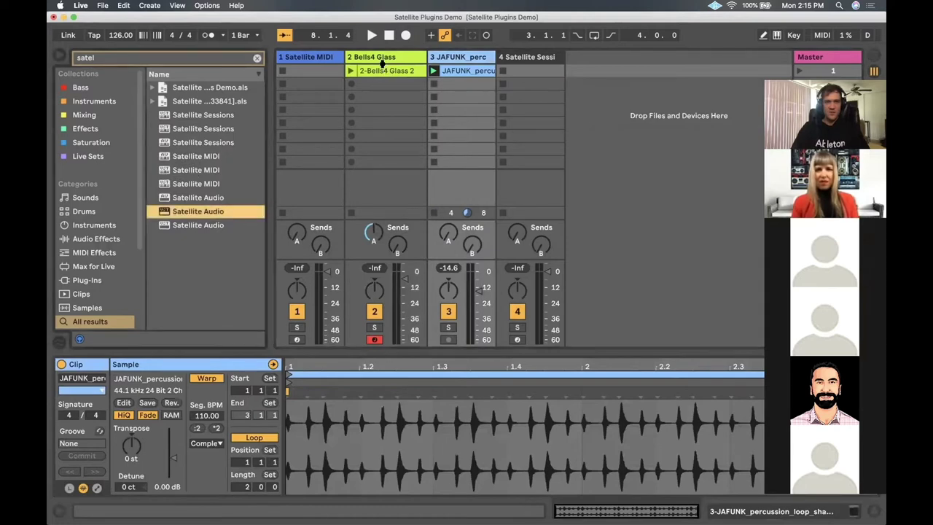
left_click(379, 57)
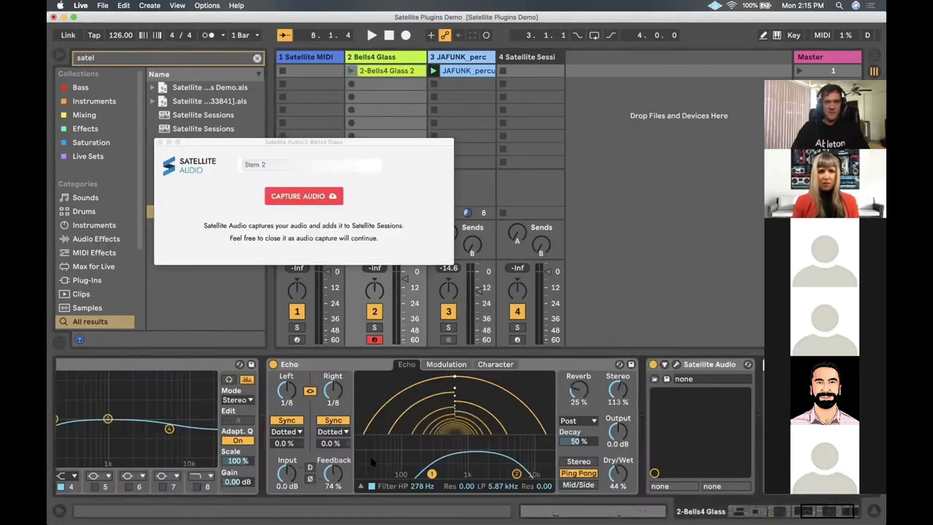
Delete the duplicate Satellite Audio device, rename the stem 'bells' and capture it
scroll(242, 416, "right", 10)
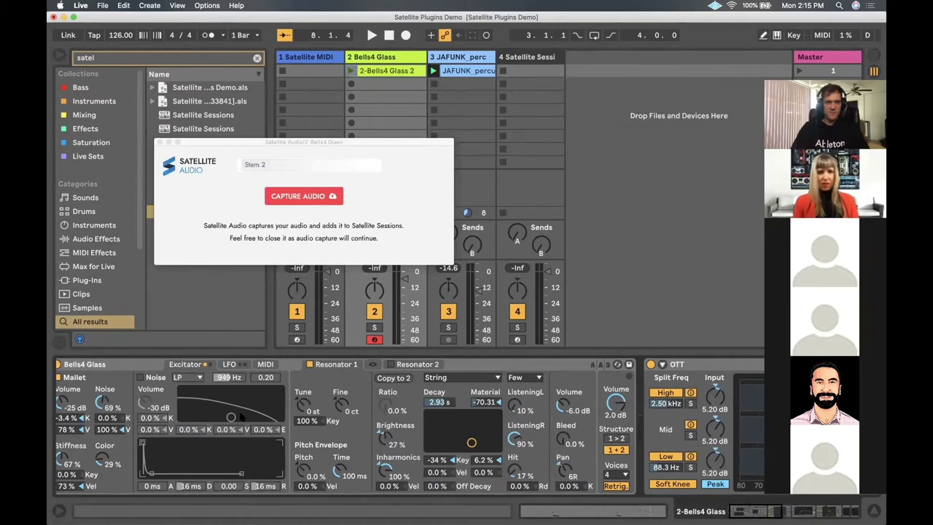
scroll(243, 416, "right", 10)
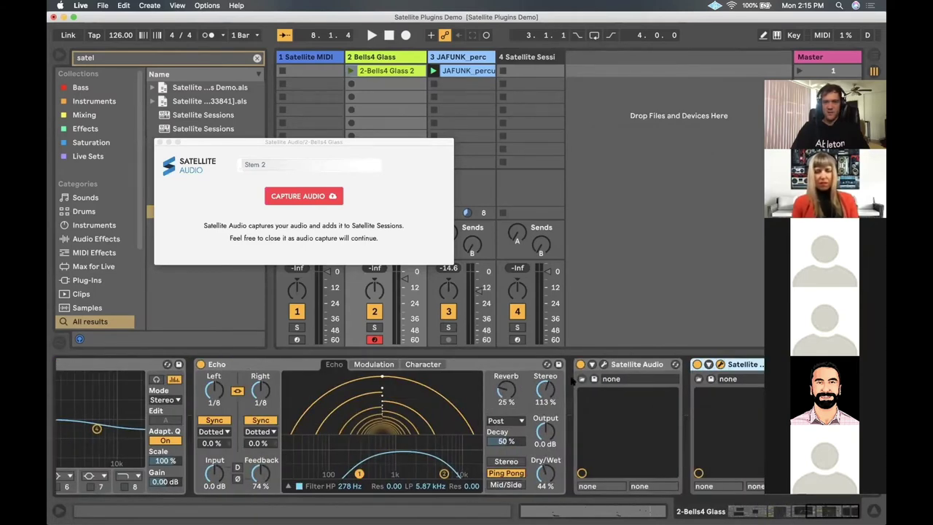
left_click(643, 363)
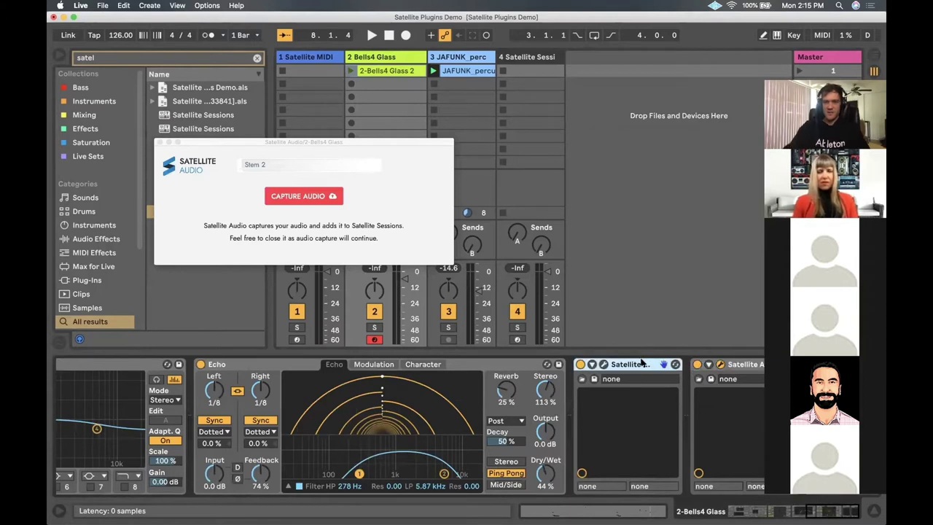
key("Delete")
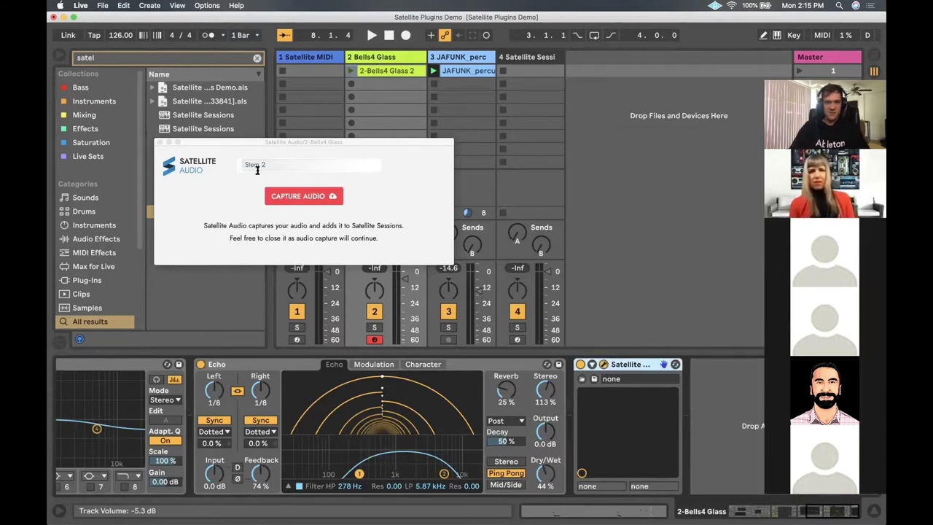
left_click(261, 163)
key("BackSpace")
key("BackSpace")
key("BackSpace")
key("BackSpace")
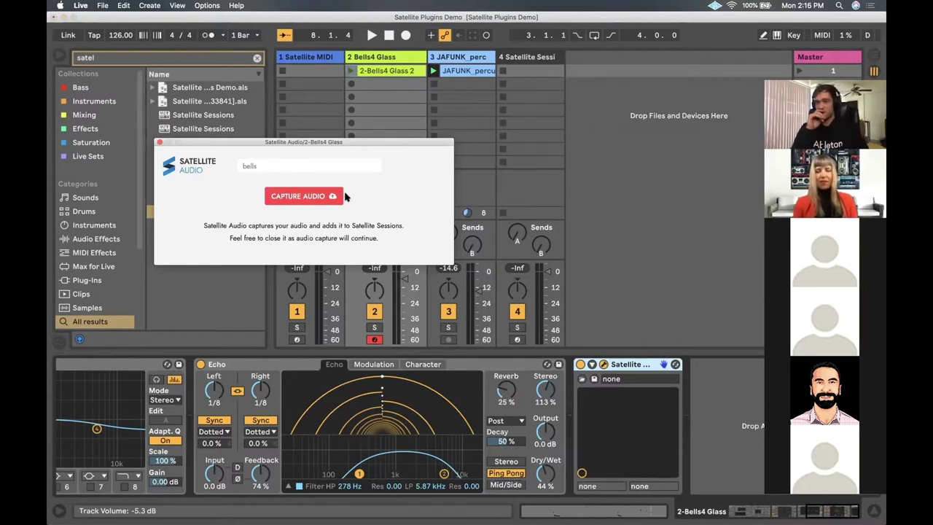
left_click_drag(278, 143, 288, 152)
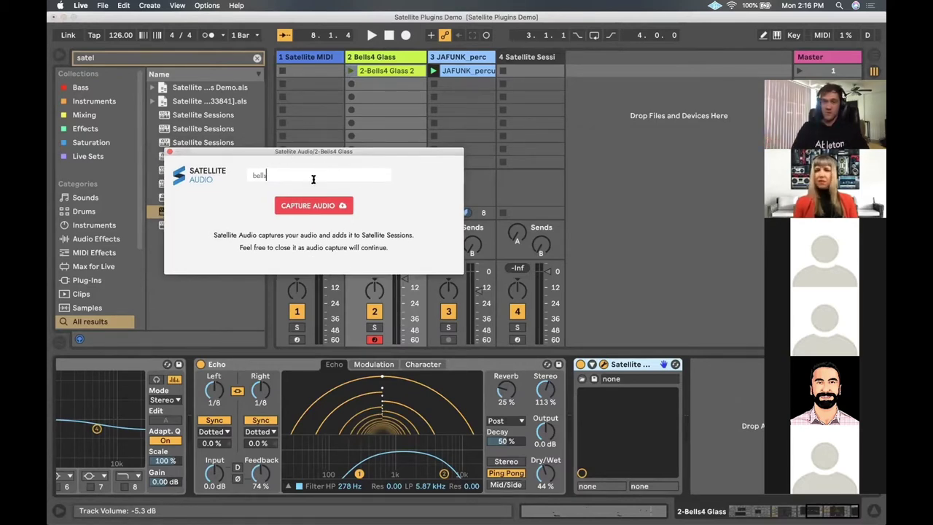
left_click(277, 208)
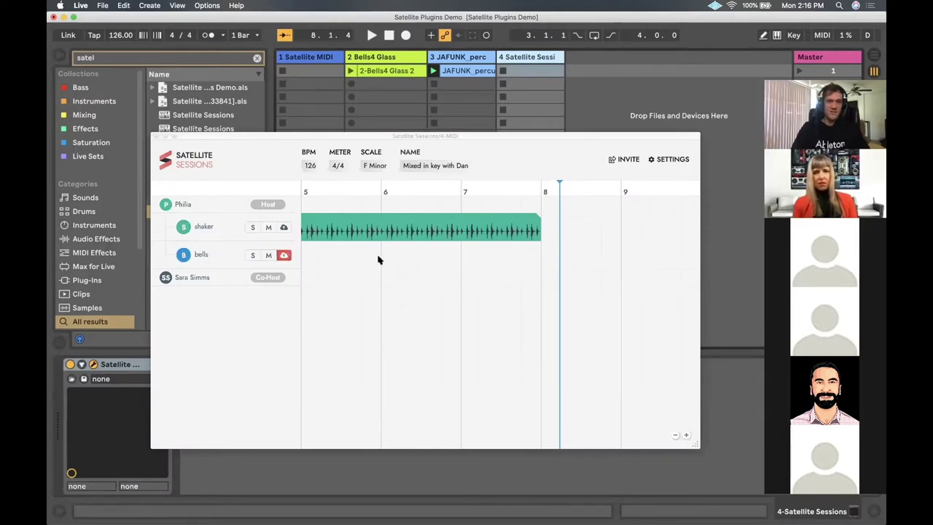
key("ctrl+Up")
Record the bells part into the shared timeline and check it beside the shaker clip through bar 8
left_click(543, 58)
left_click(543, 59)
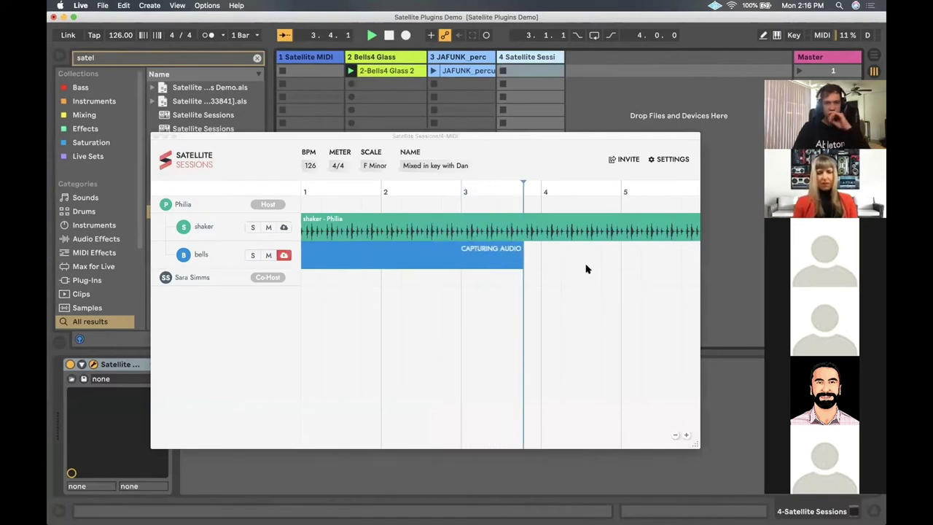
scroll(597, 298, "down", 3)
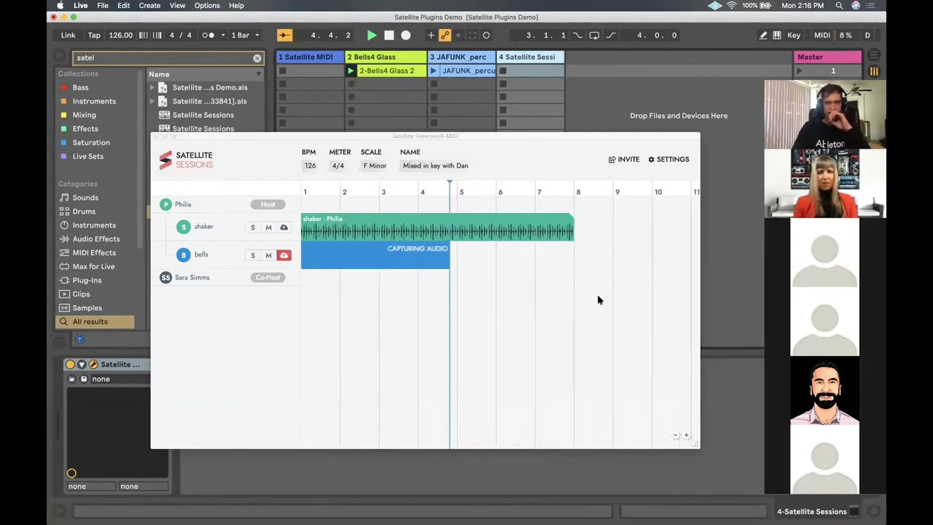
scroll(598, 299, "right", 1)
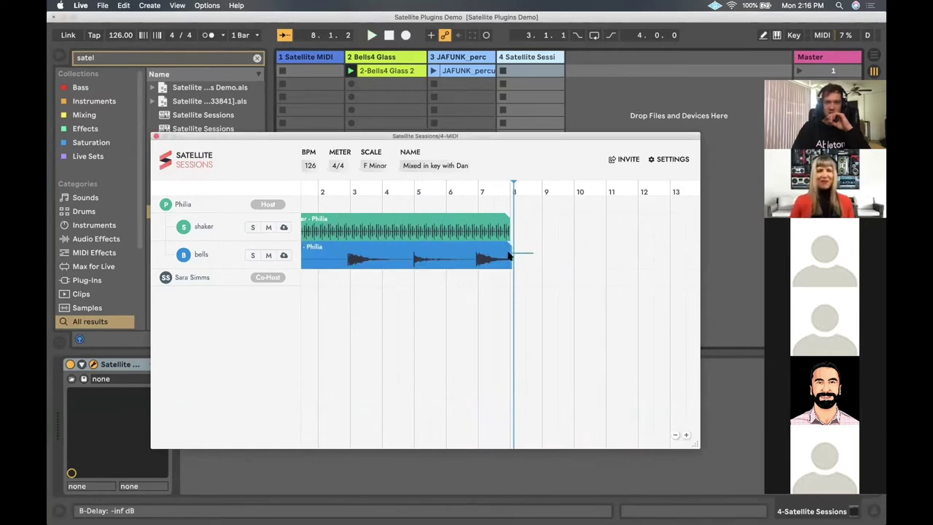
scroll(510, 254, "up", 3)
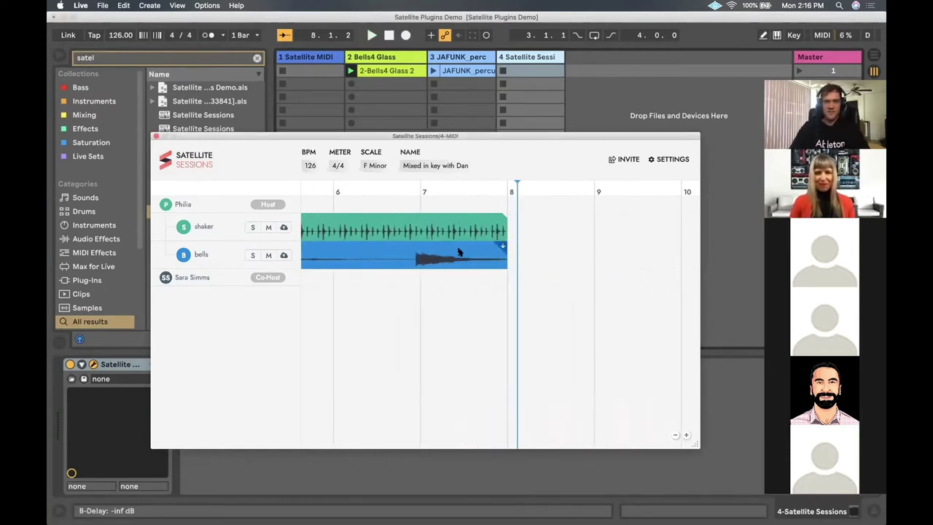
scroll(389, 219, "down", 3)
scroll(390, 240, "left", 5)
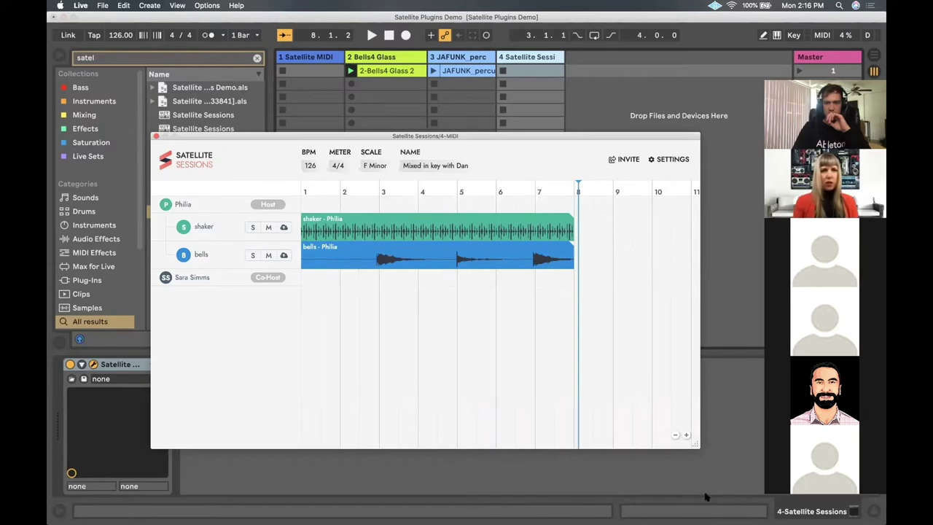
left_click_drag(486, 137, 472, 136)
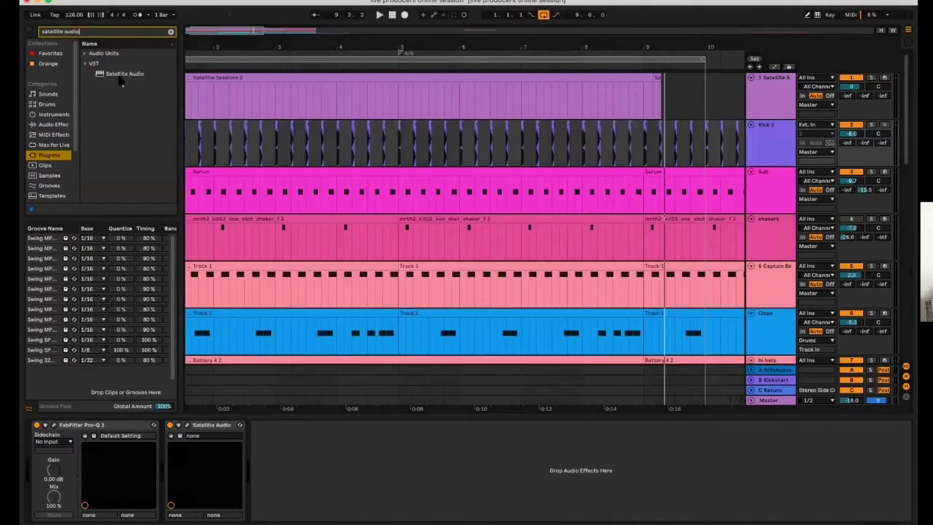
Undo to restore Kick 1 and add Satellite Audio capture devices to Kick 1 and Kick 2
left_click(120, 75)
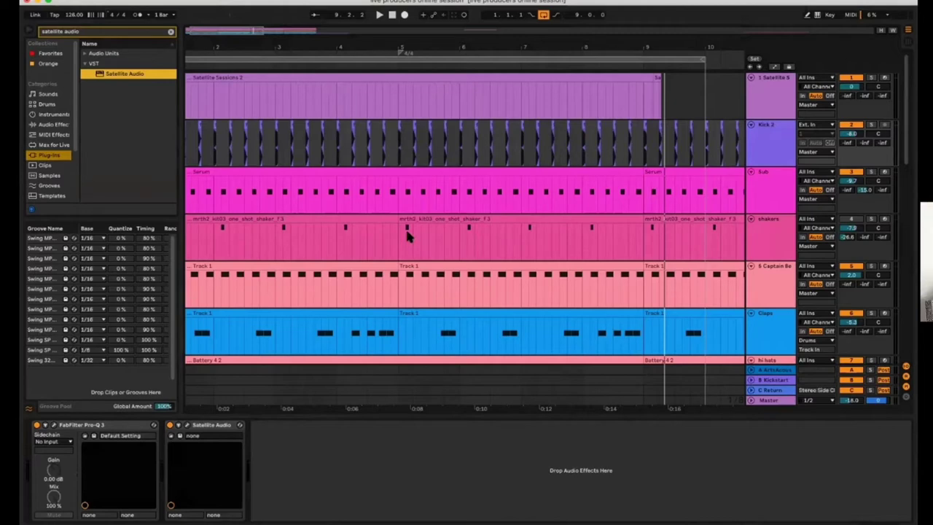
key("super+z")
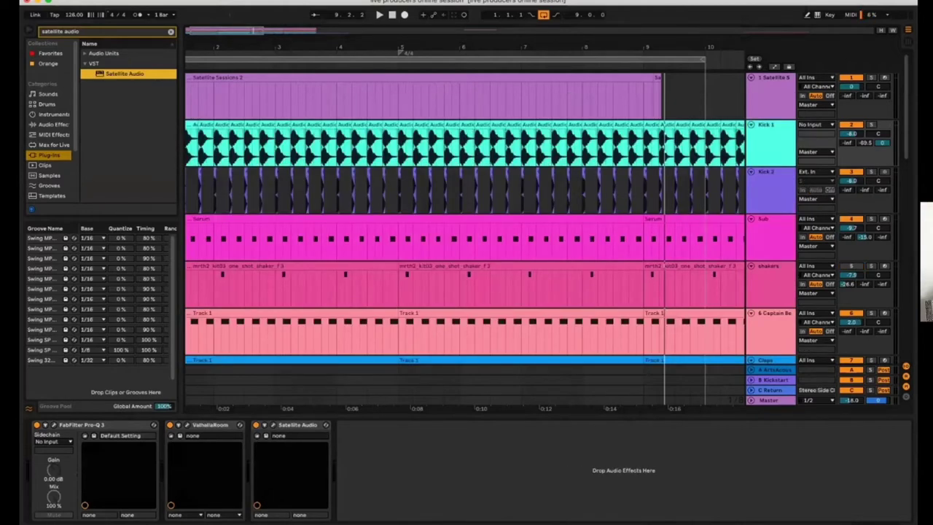
key("Return")
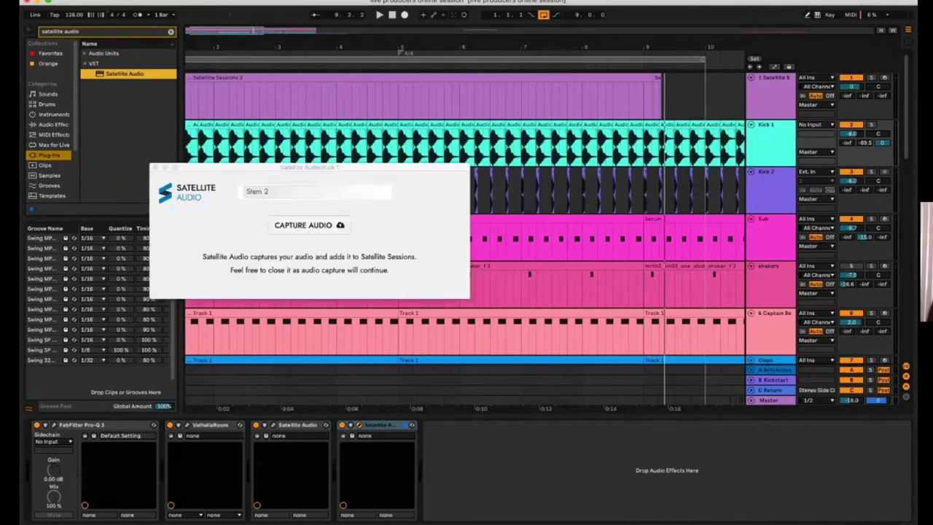
left_click(155, 169)
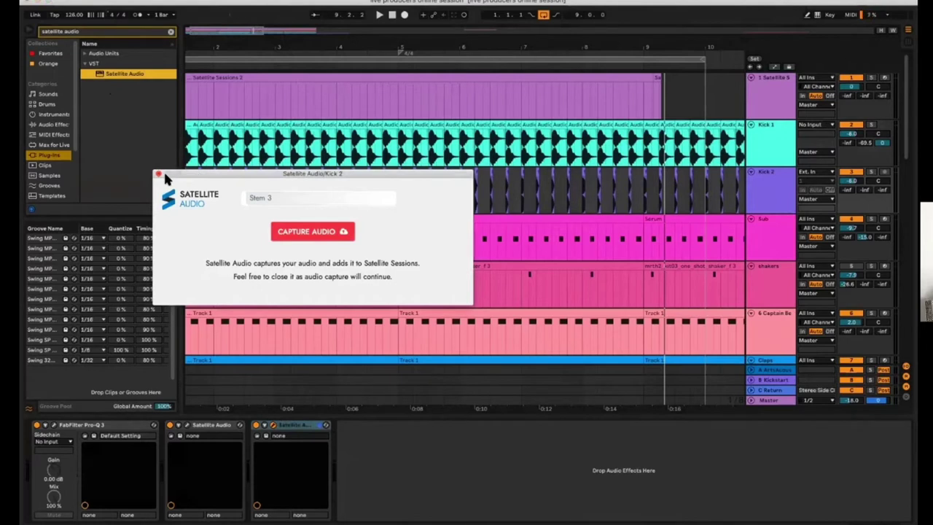
left_click(158, 175)
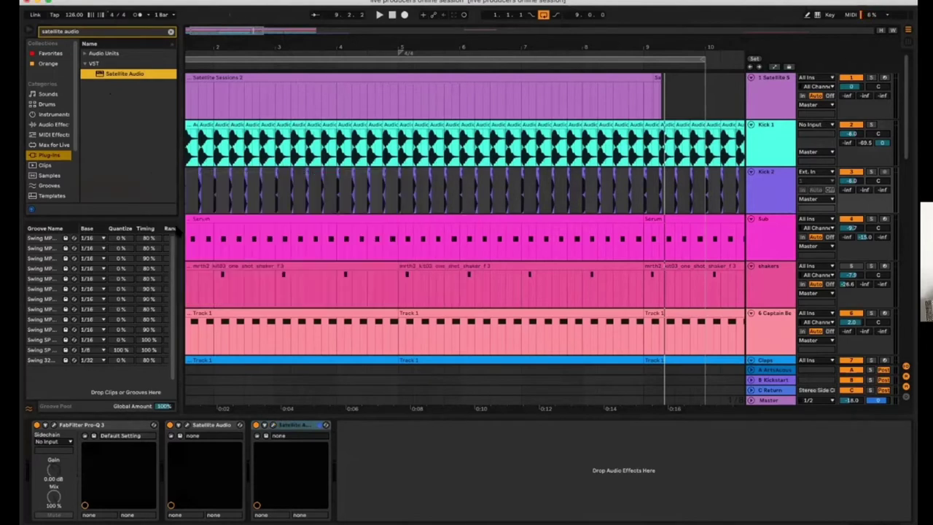
left_click(223, 429)
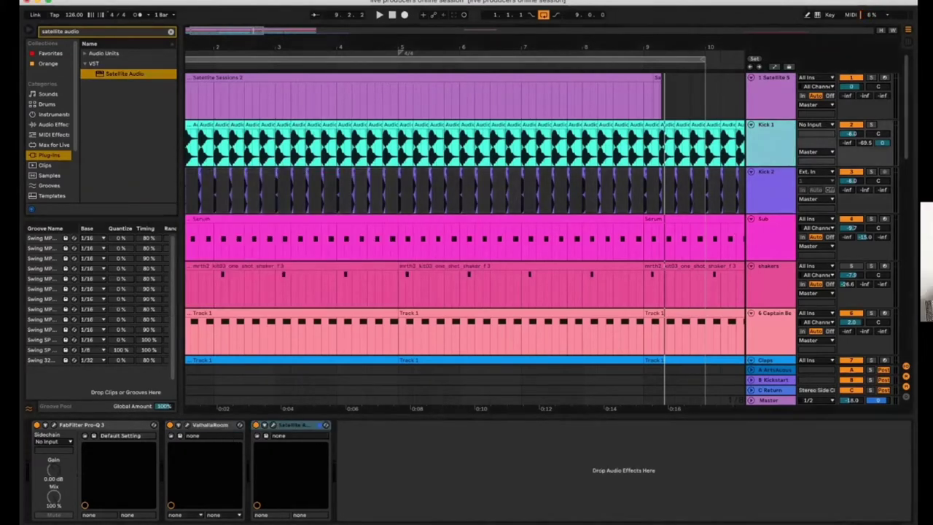
left_click(728, 141)
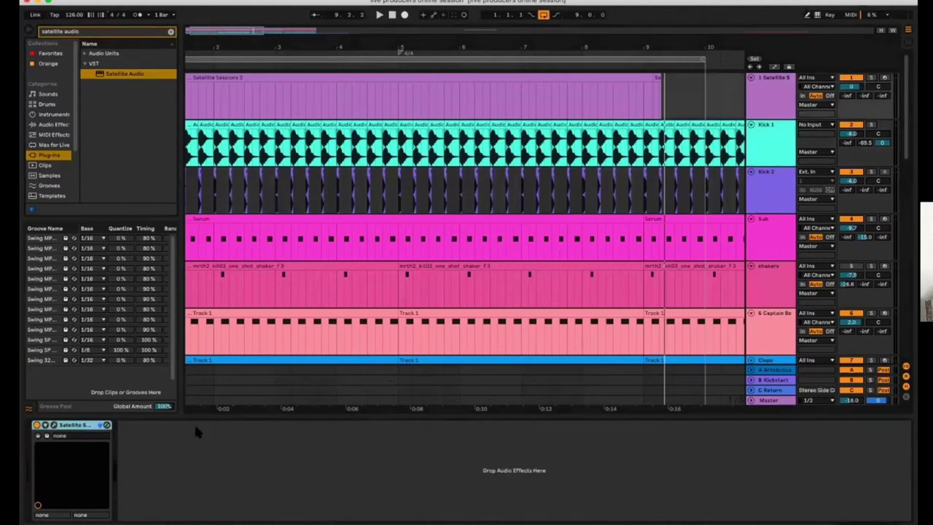
Rename the first two shared stems to 'Kick 1' and 'Kick 2'
left_click(48, 425)
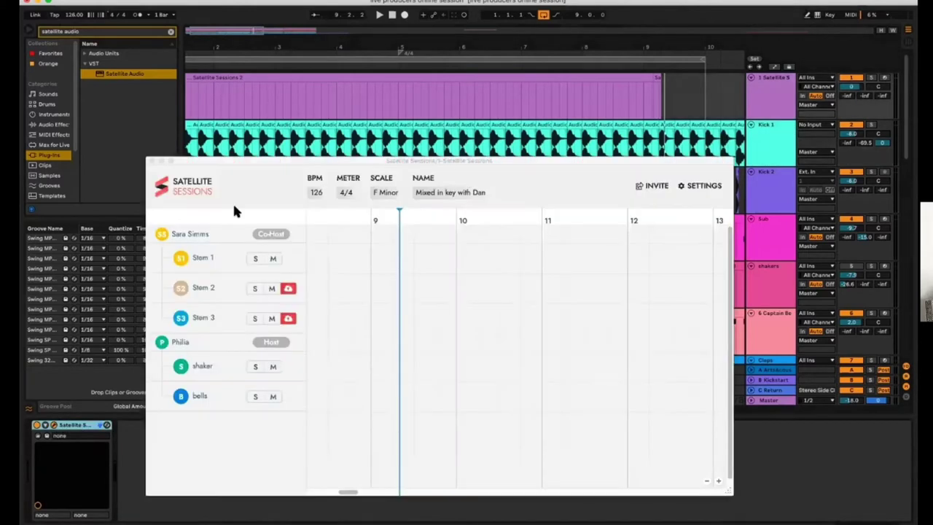
double_click(204, 259)
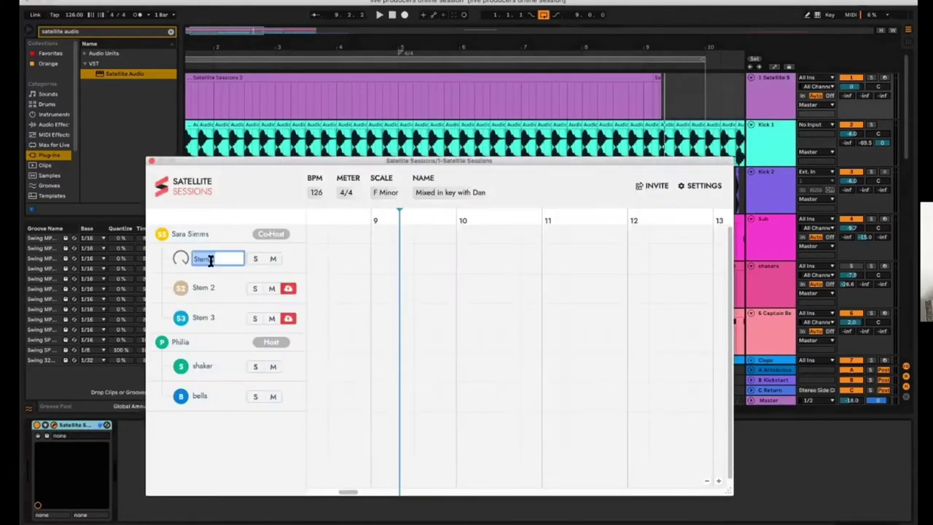
type("Kick 1")
key("Return")
double_click(212, 286)
type("K")
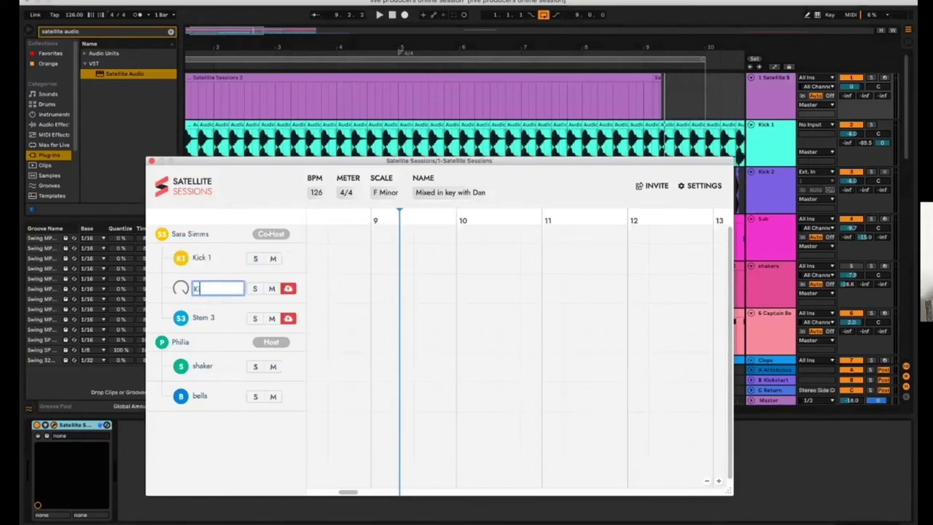
type("ick 2")
key("Return")
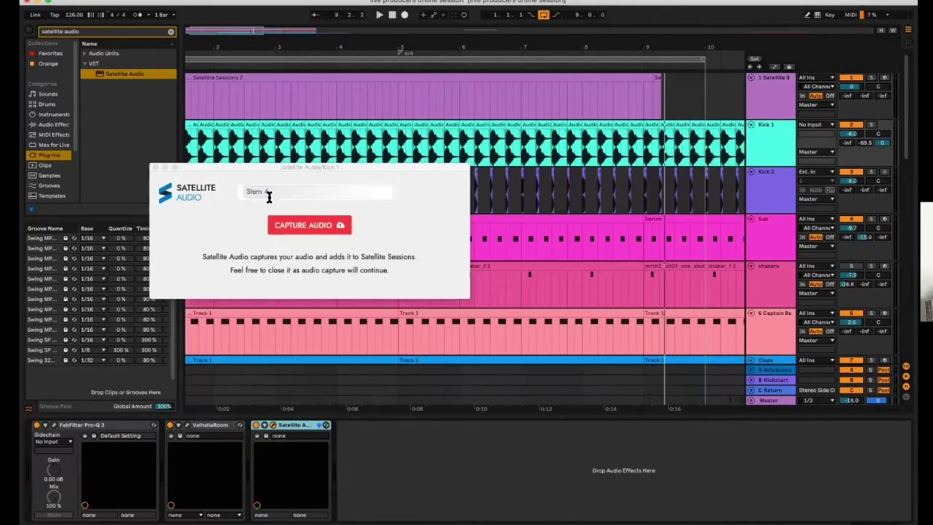
Close the Kick 1 audio capture window and return to track 1's Satellite Sessions device
left_click(269, 192)
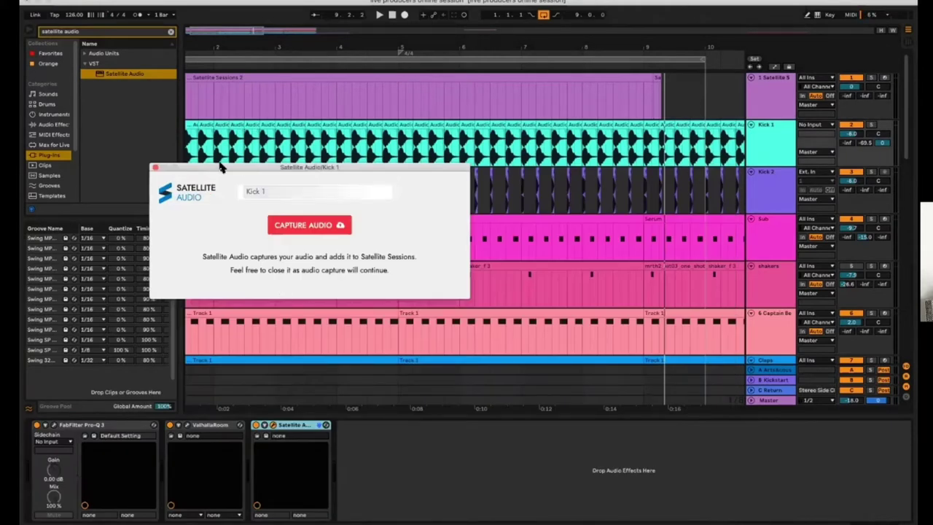
left_click(154, 167)
key("Up")
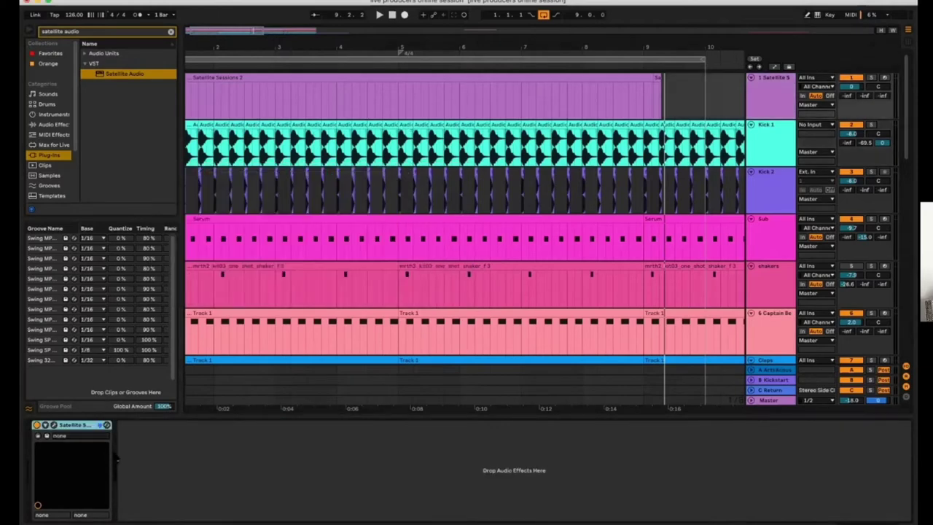
Record the kick tracks from bar 1 for about eight bars, with the shared timeline zoomed to bars 1–10
left_click(52, 425)
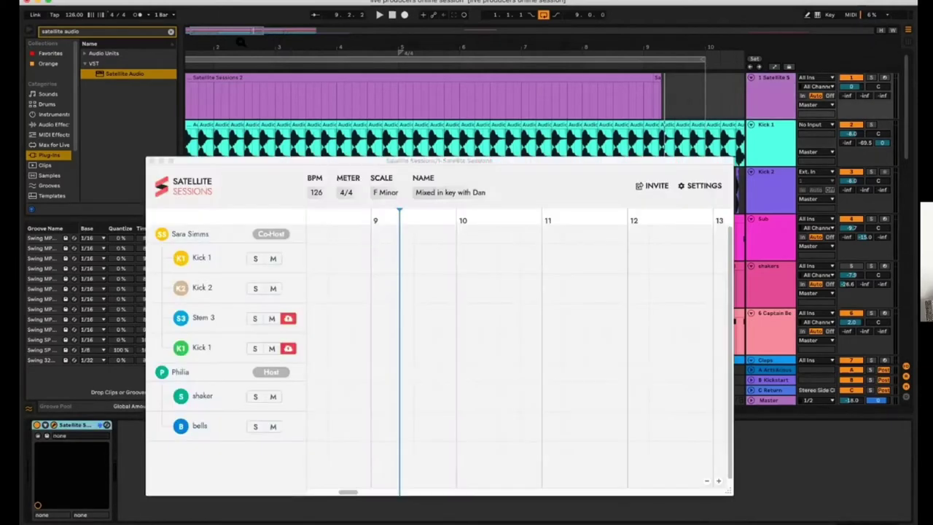
left_click(394, 16)
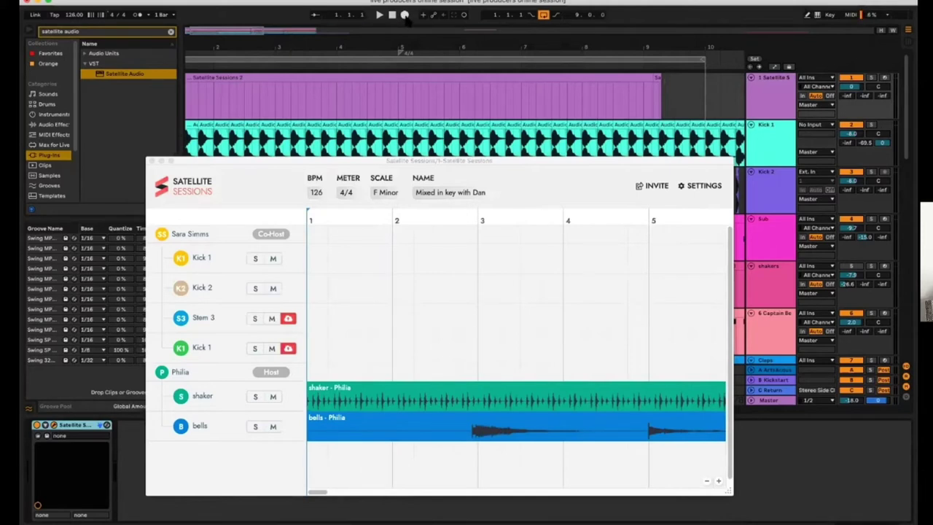
left_click(404, 15)
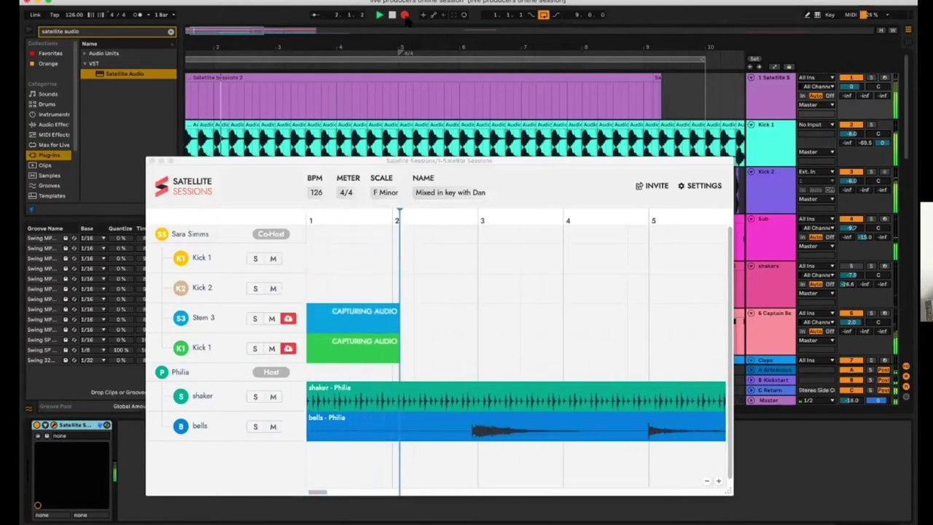
left_click(462, 149)
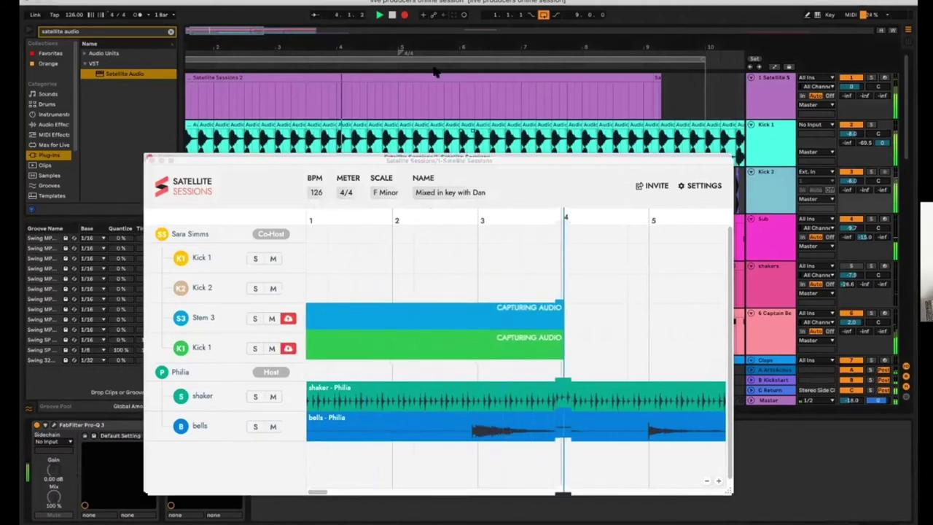
left_click_drag(462, 162, 431, 69)
left_click(674, 388)
left_click(673, 388)
left_click(674, 388)
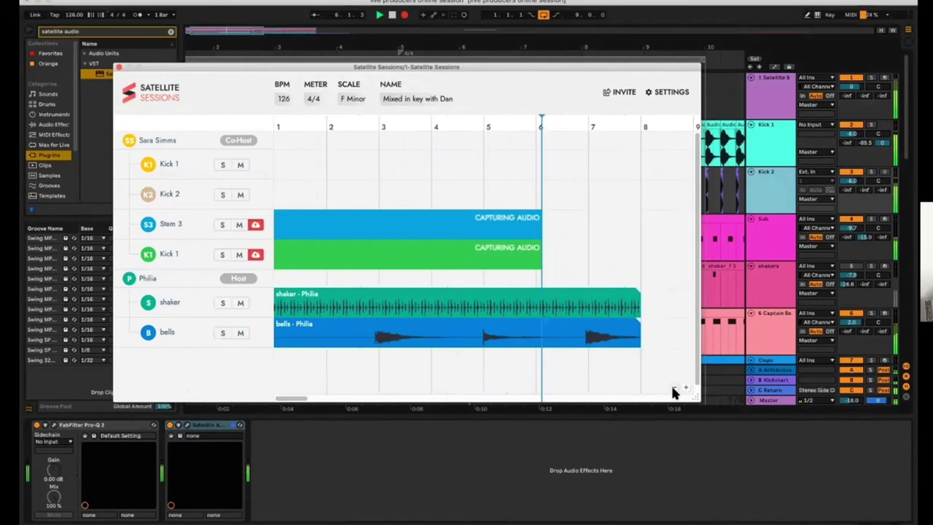
left_click(674, 391)
left_click(673, 391)
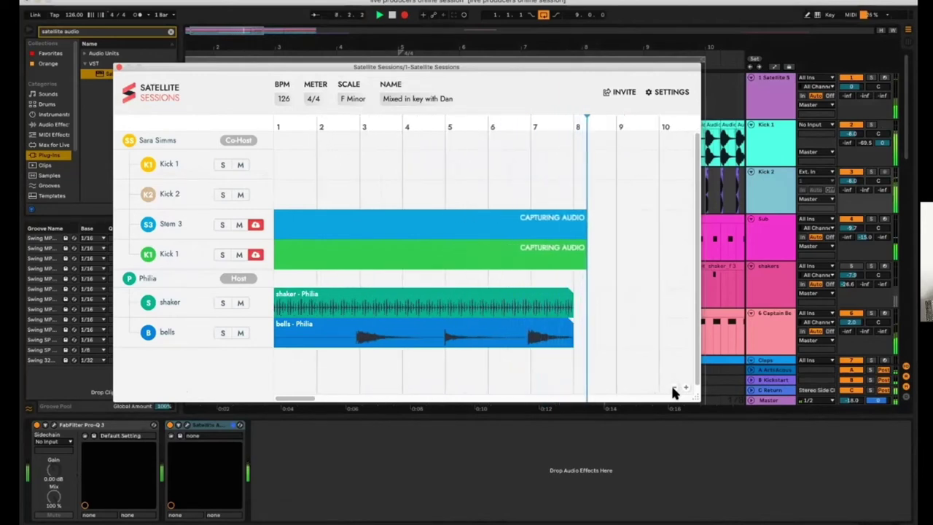
key("space")
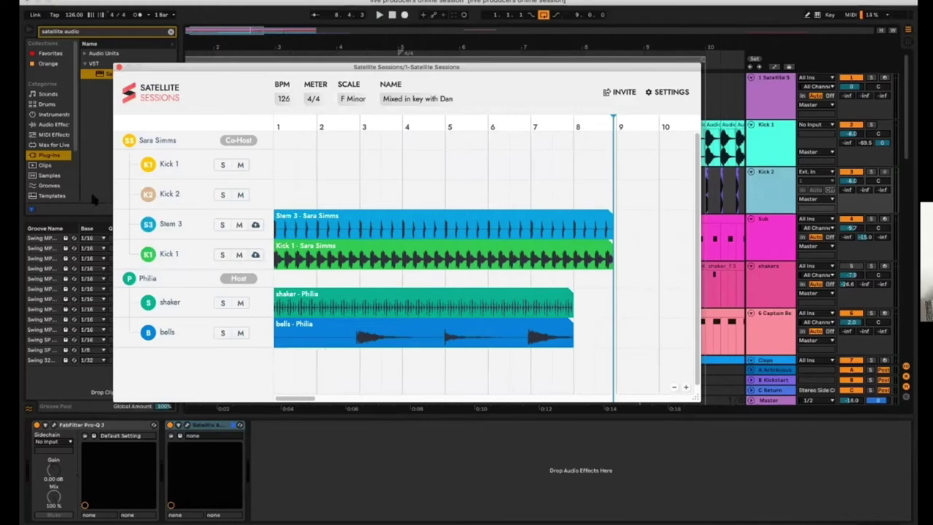
Delete the empty Kick 1 and Kick 2 rows from Satellite Sessions
right_click(170, 165)
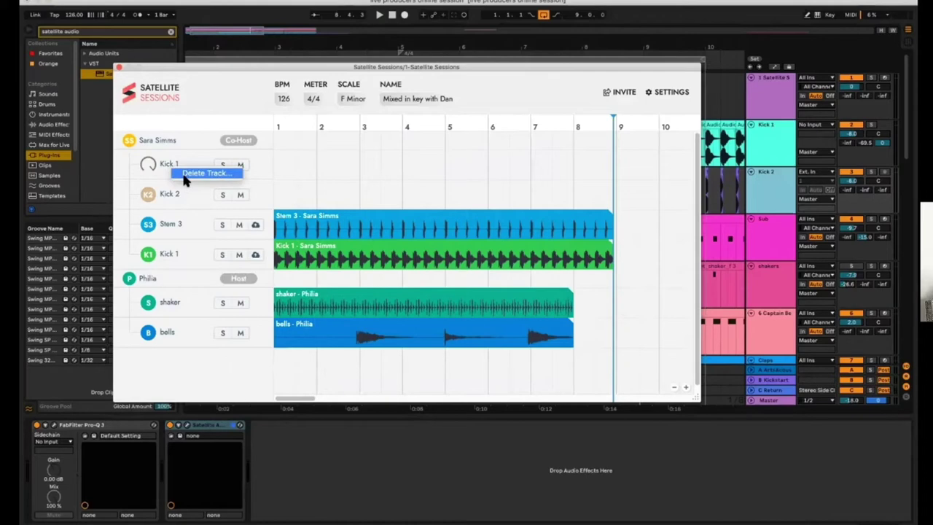
left_click(185, 175)
left_click(403, 252)
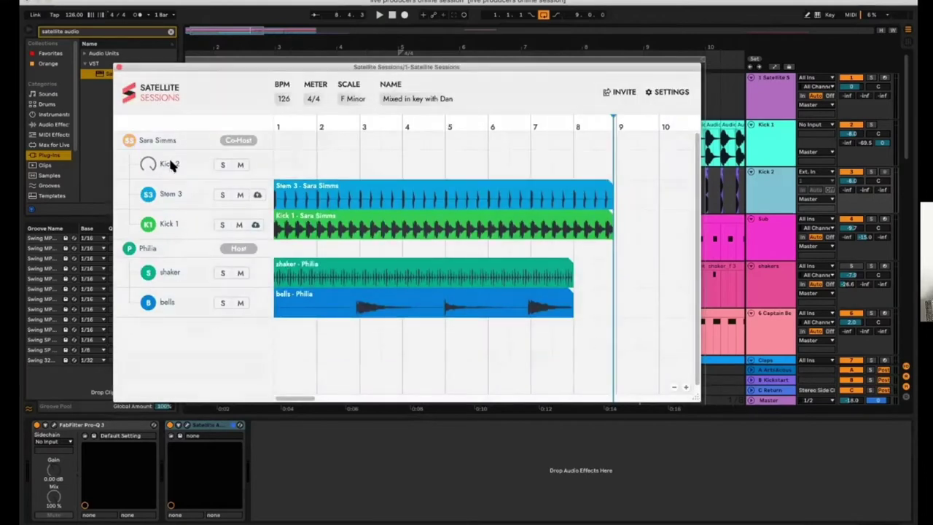
right_click(169, 165)
left_click(180, 171)
left_click(436, 248)
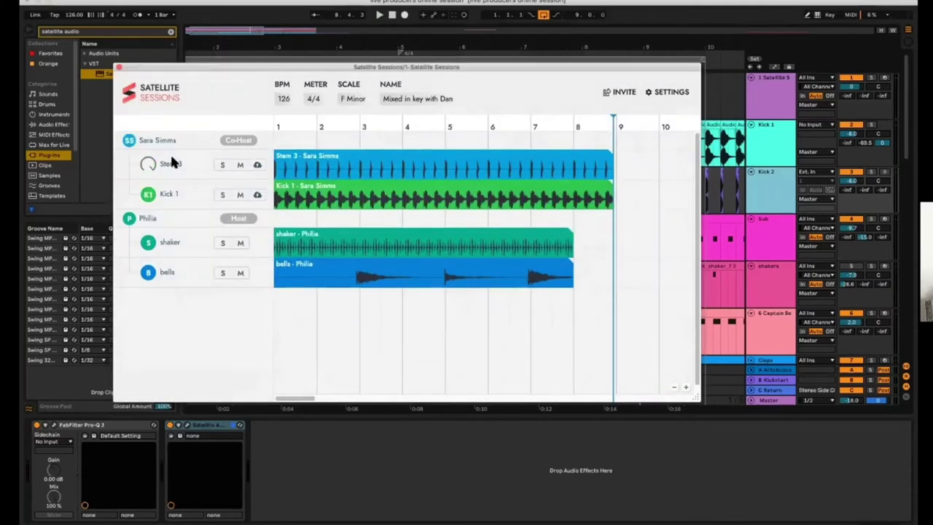
Rename Stem 3 to 'Kick 2' and close the Satellite Sessions plugin window
double_click(175, 164)
type("Kick")
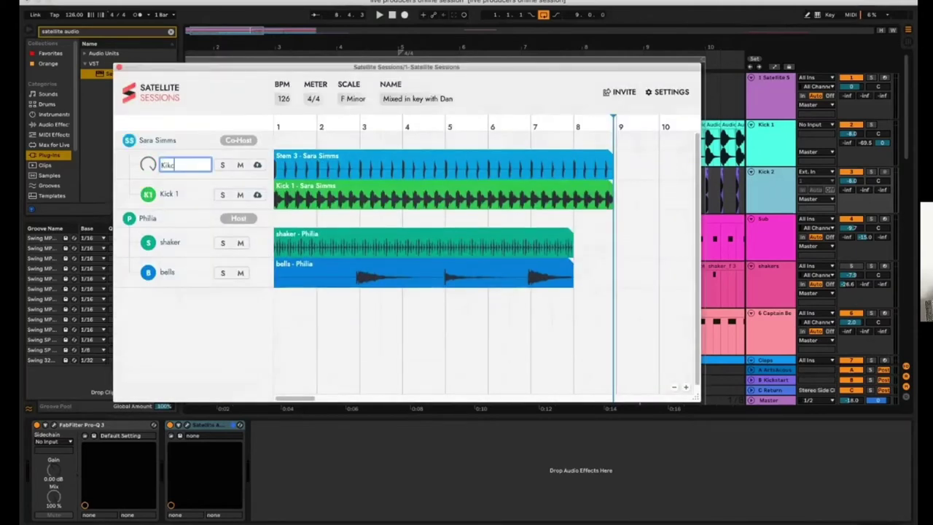
type(" 2")
key("Return")
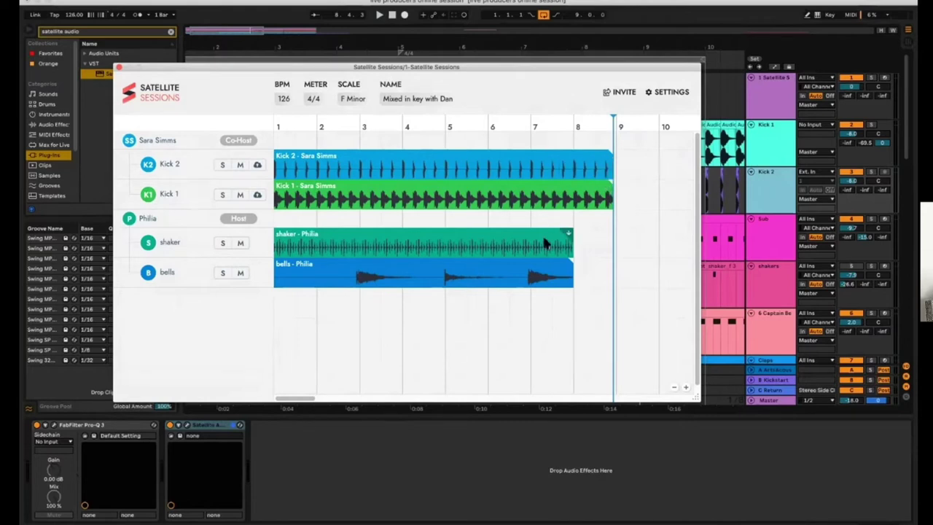
left_click(336, 6)
left_click(120, 69)
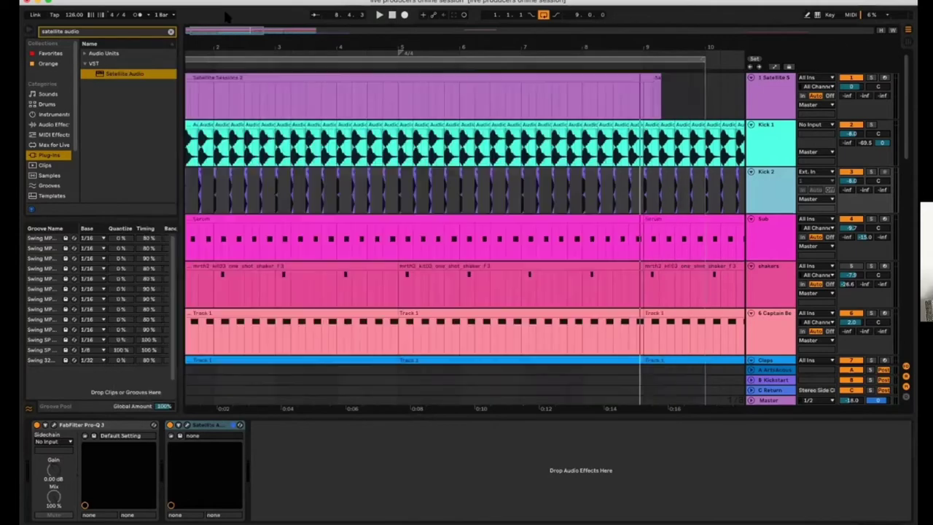
Switch to Session view, add a new MIDI track and a new audio track, and select 5 Audio
key("Tab")
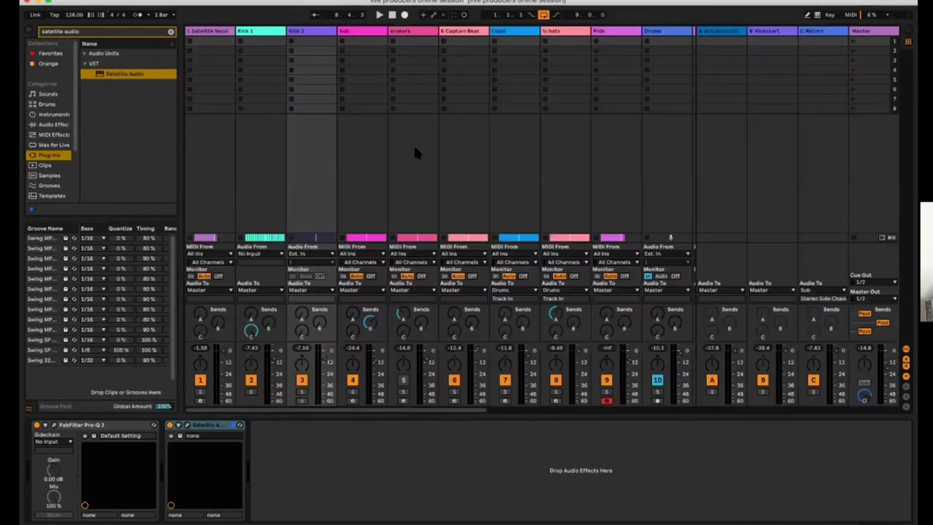
scroll(268, 413, "right", 5)
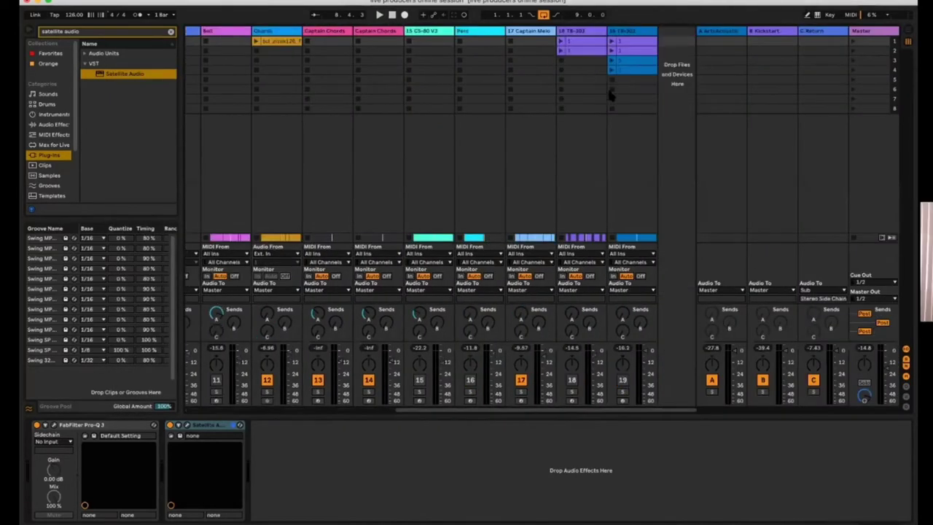
key("super+shift+t")
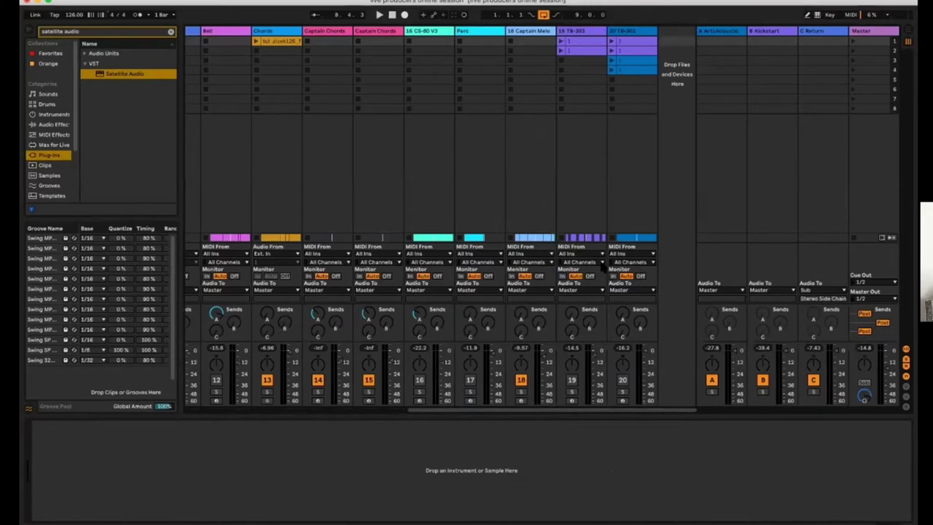
key("super+t")
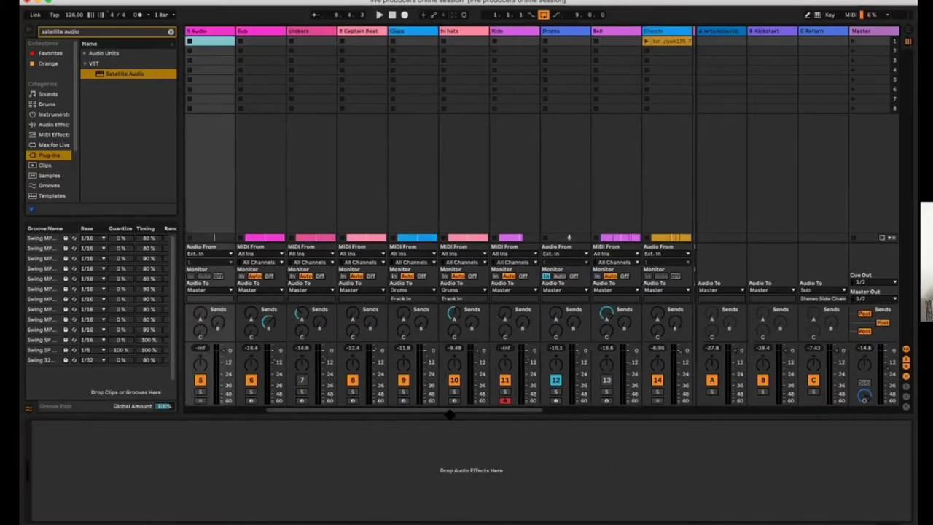
left_click_drag(450, 413, 390, 412)
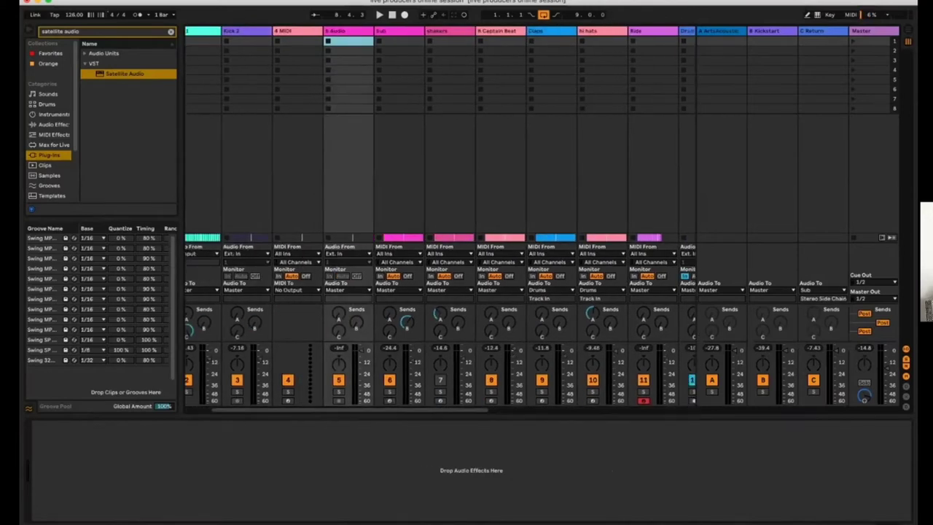
left_click(339, 42)
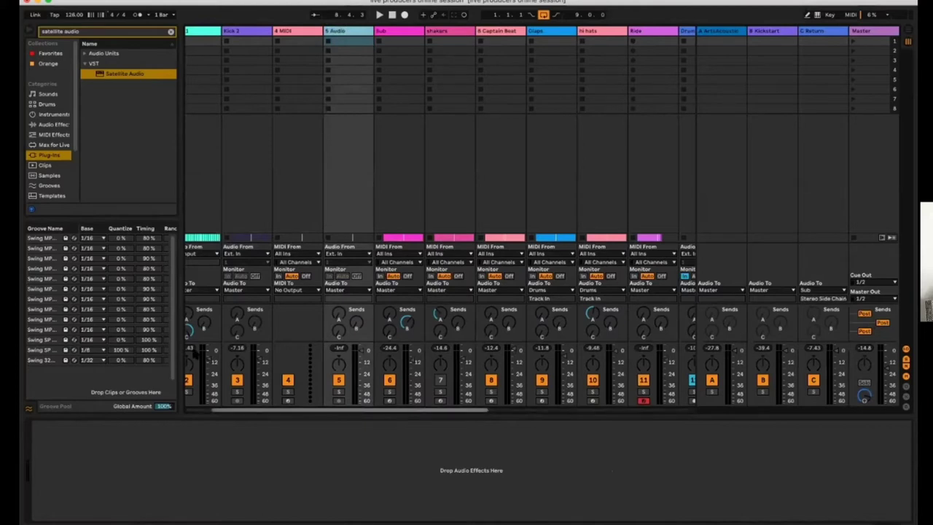
left_click_drag(226, 413, 201, 412)
Drag the shaker and bells regions from track 1's Satellite Sessions into track 5's first two clip slots
left_click(195, 40)
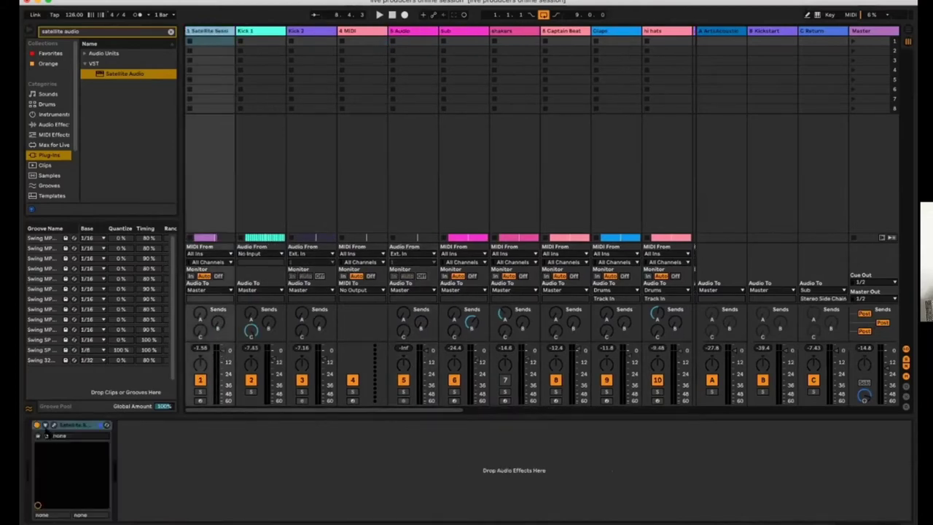
left_click(54, 427)
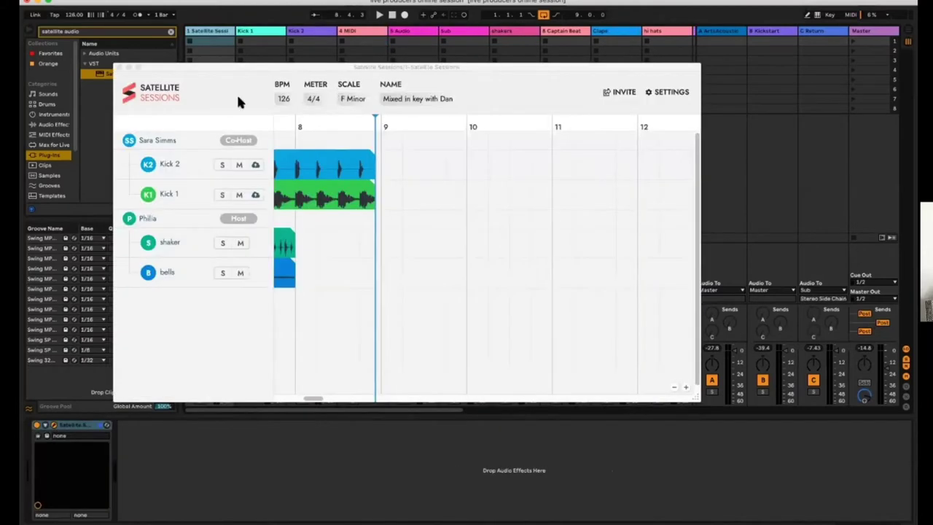
left_click_drag(308, 398, 302, 399)
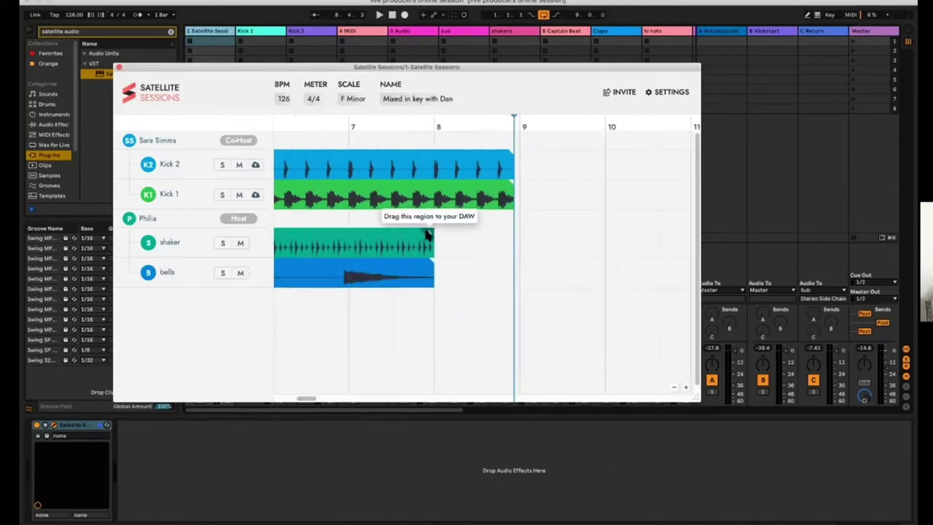
left_click_drag(428, 234, 402, 46)
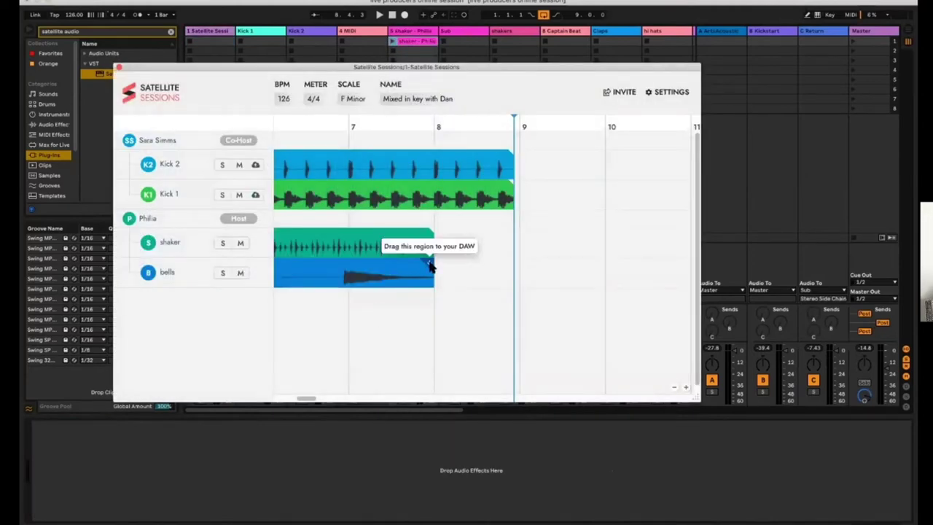
left_click_drag(430, 266, 426, 51)
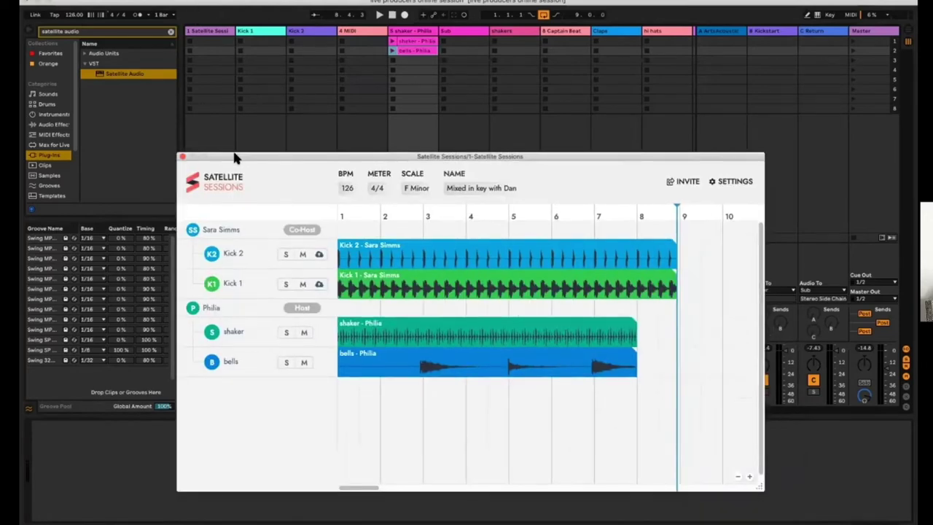
left_click(185, 159)
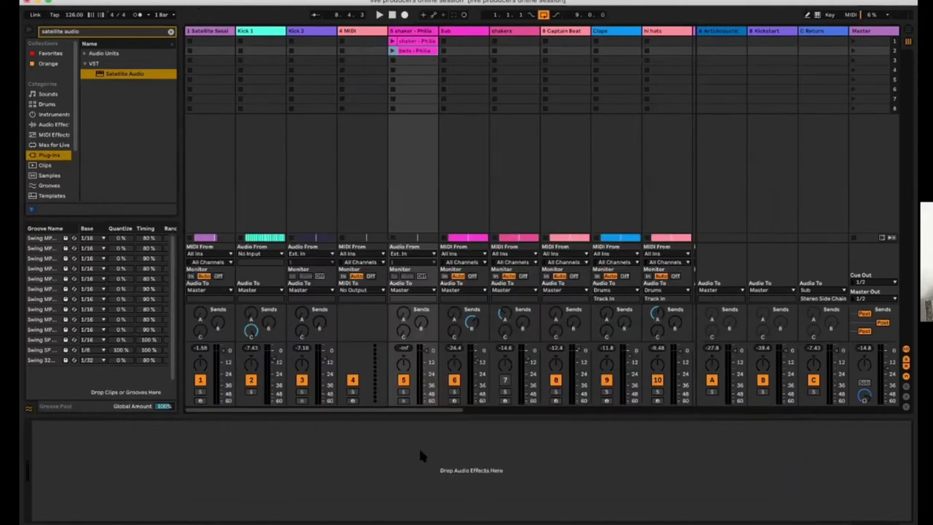
Return to Arrangement view, solo the Chords track and loop playback up to bar 10
key("Tab")
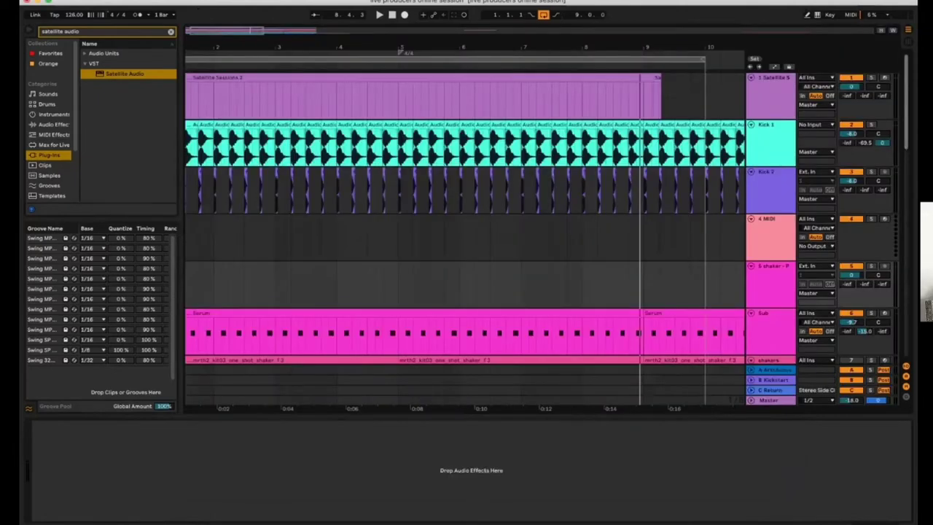
scroll(467, 218, "down", 5)
scroll(466, 219, "down", 10)
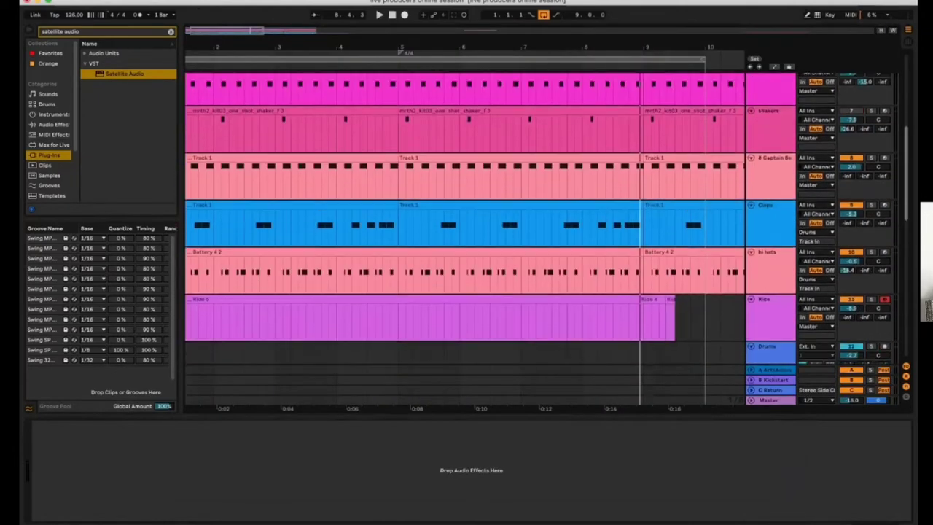
scroll(467, 218, "down", 5)
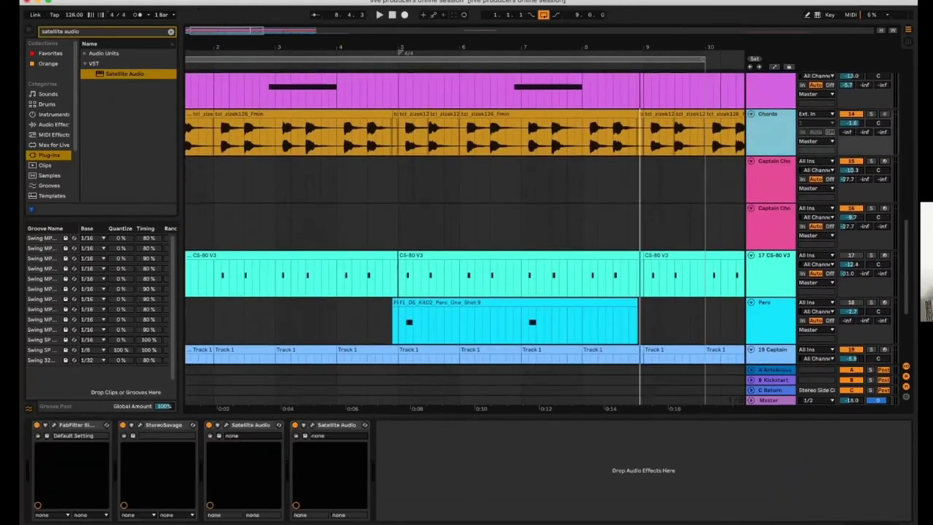
left_click(872, 113)
key("space")
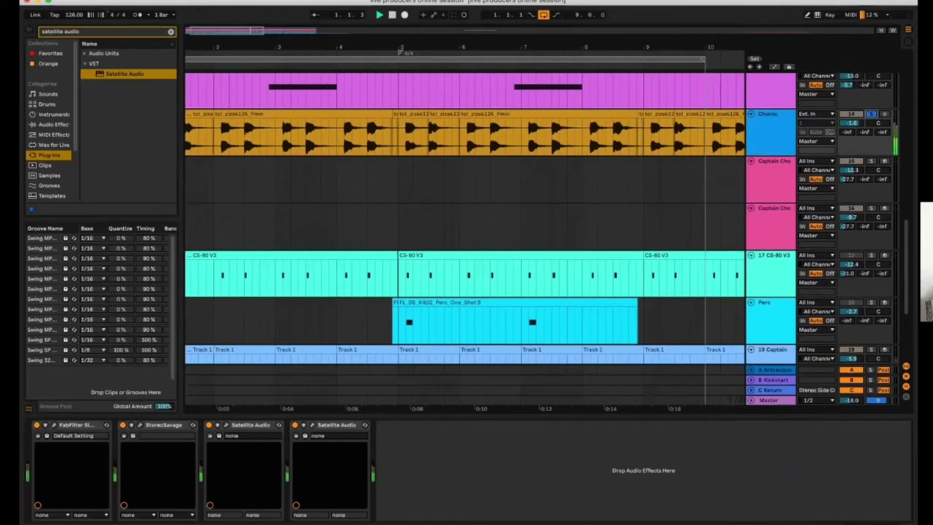
left_click(431, 61)
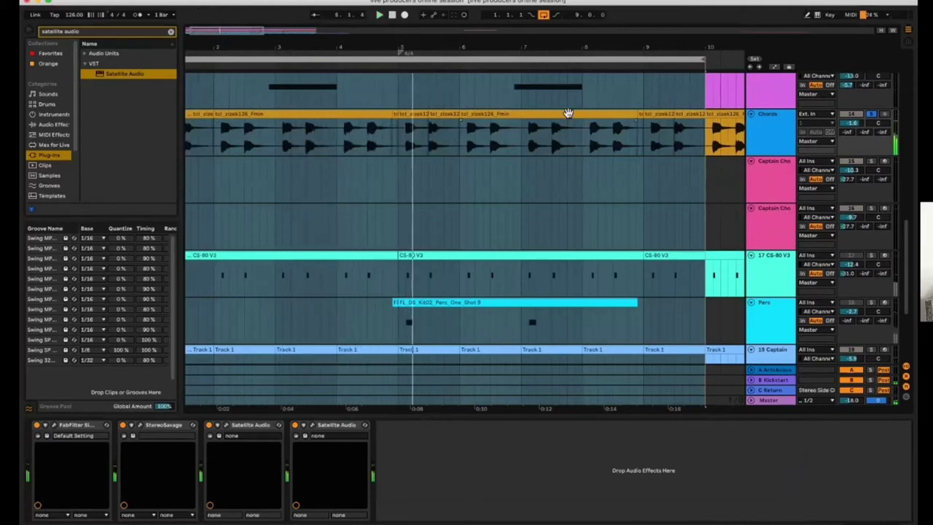
Delete Satellite Audio from the Captain Chords track and open the Captain Chords plugin window
left_click(732, 128)
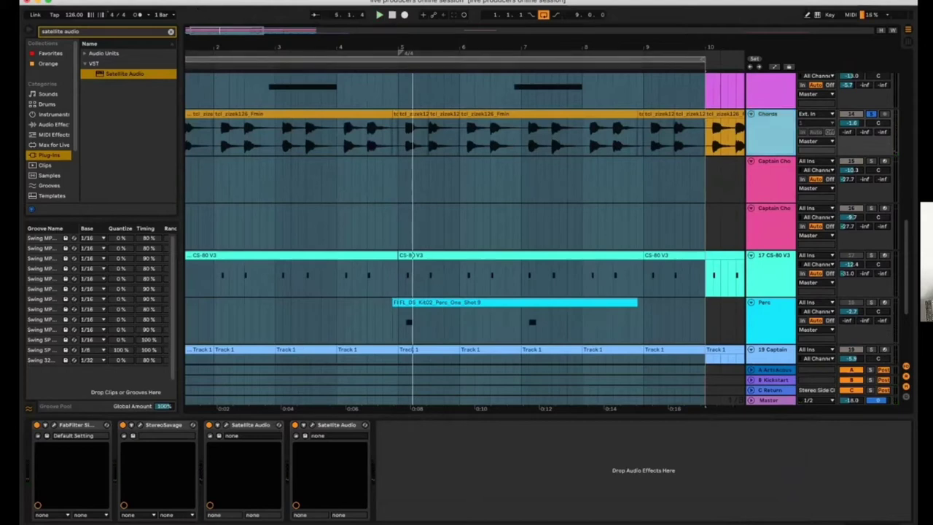
left_click(772, 179)
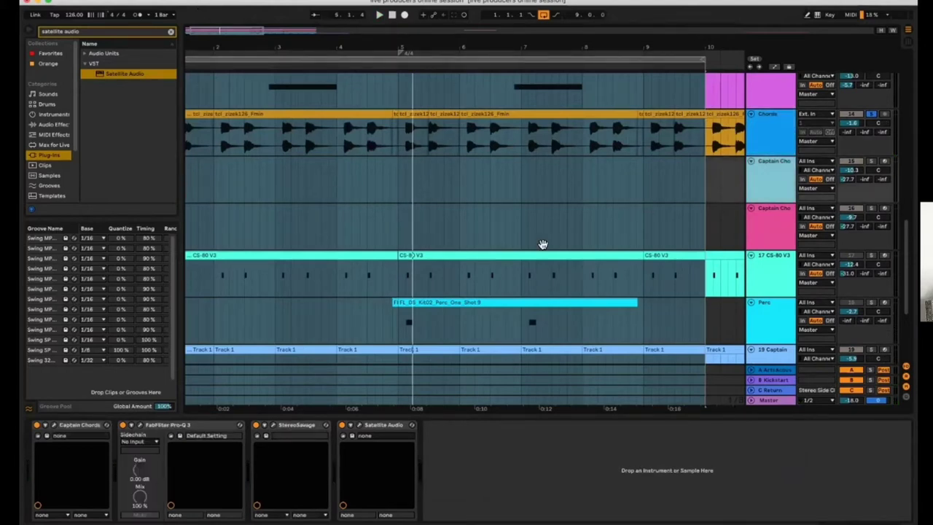
left_click(392, 434)
key("Delete")
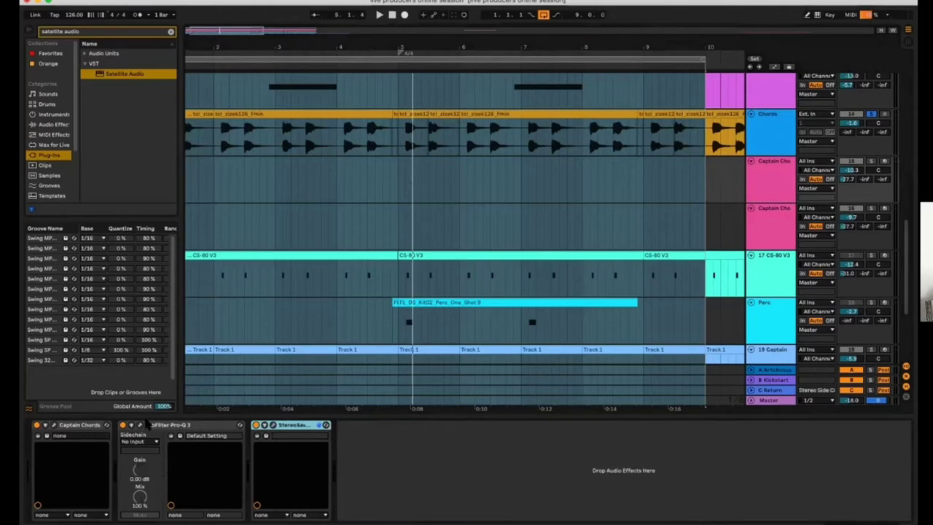
left_click(80, 427)
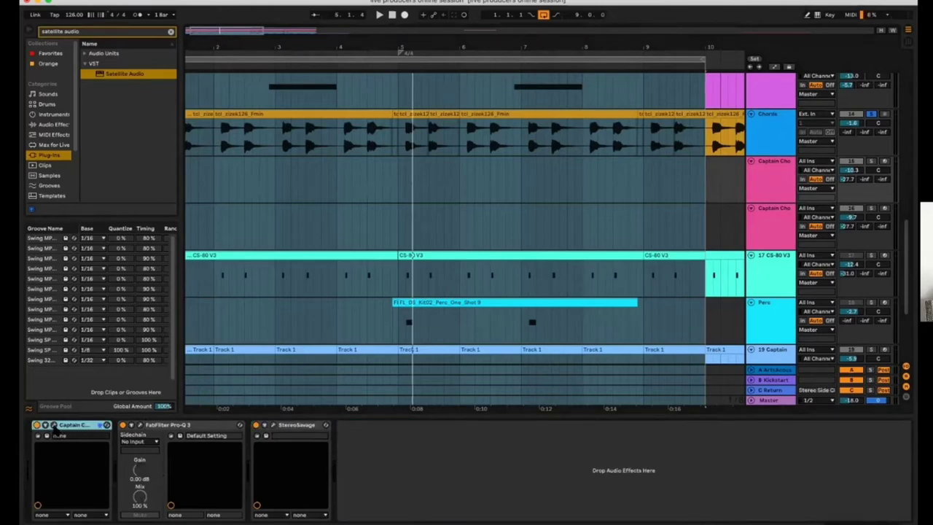
left_click(54, 426)
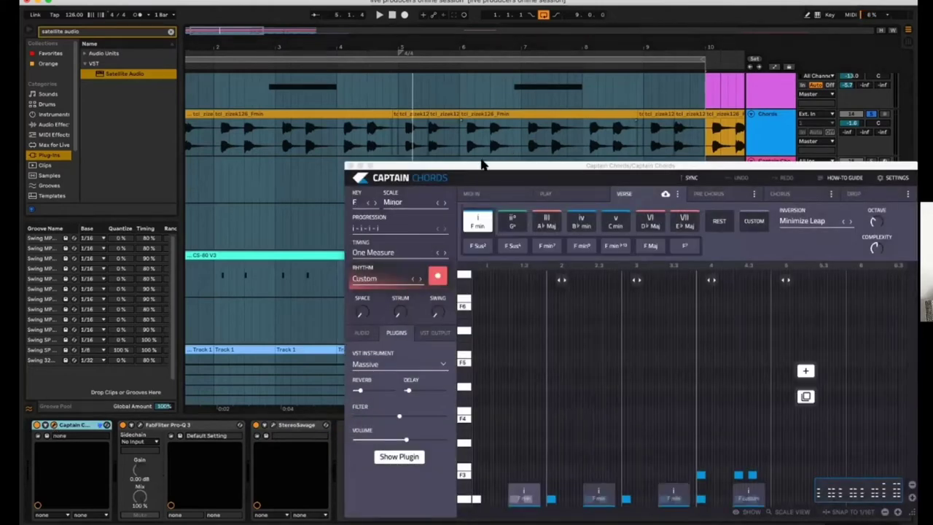
Select all chord notes in the Captain Chords grid, delete them, and show the Massive plugin
left_click_drag(481, 164, 318, 112)
scroll(682, 350, "down", 5)
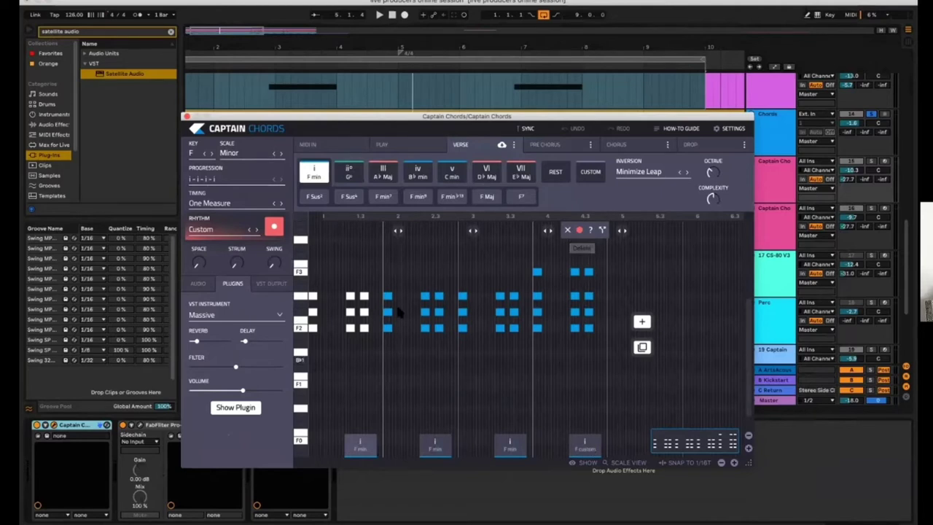
left_click_drag(603, 365, 360, 290)
left_click_drag(307, 269, 289, 229)
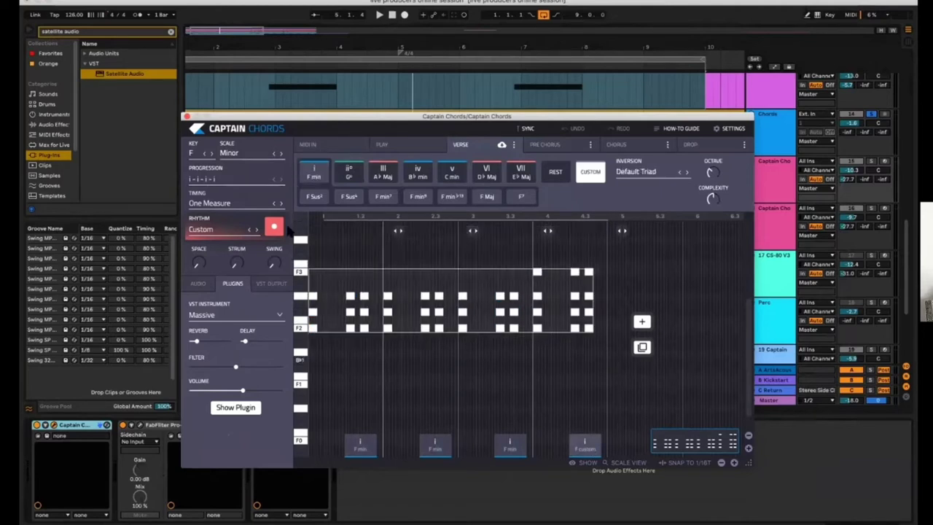
key("Delete")
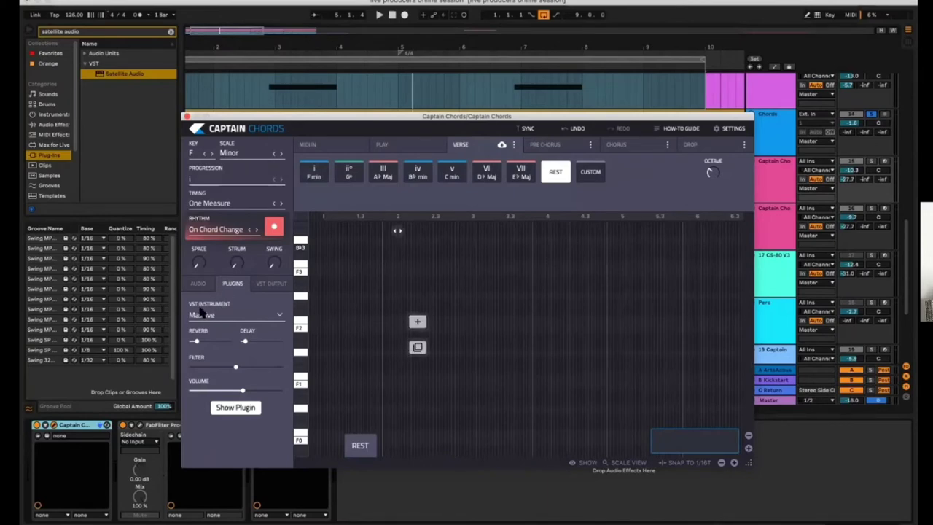
left_click(235, 408)
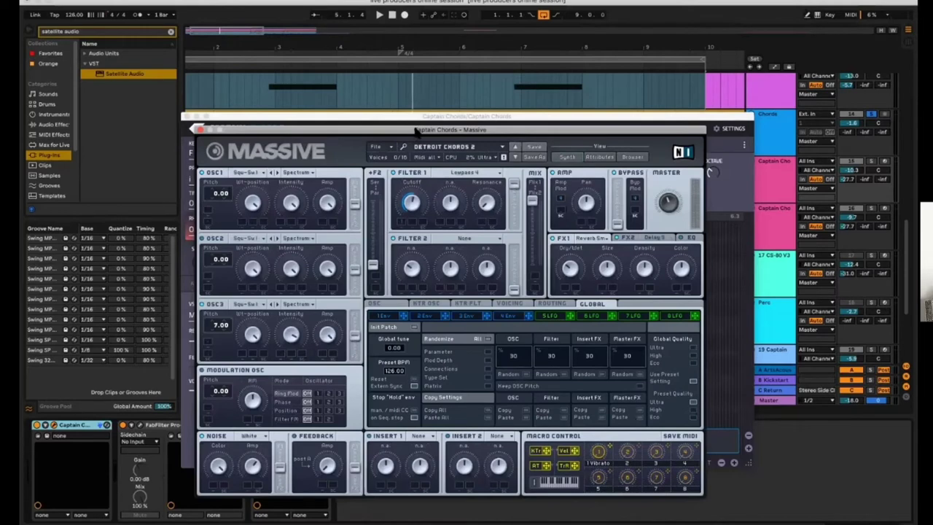
left_click_drag(378, 128, 374, 93)
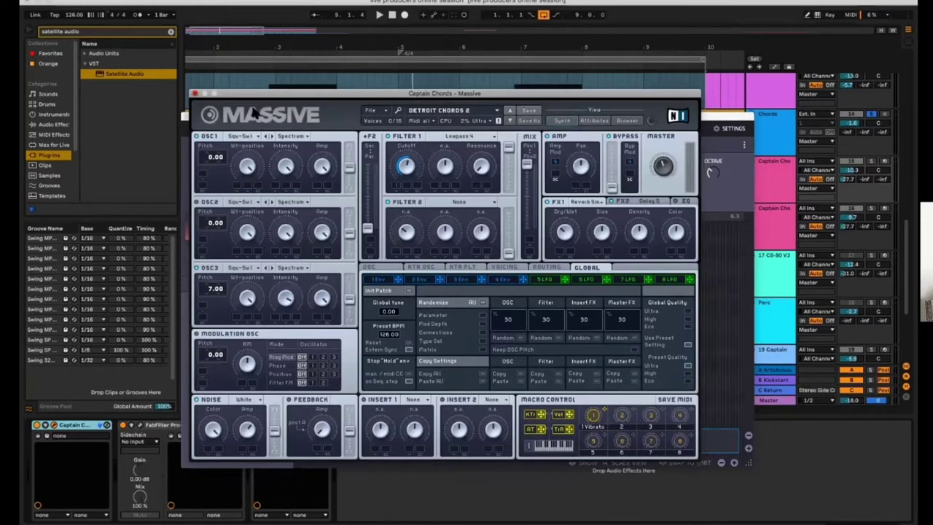
key("ctrl+alt+p")
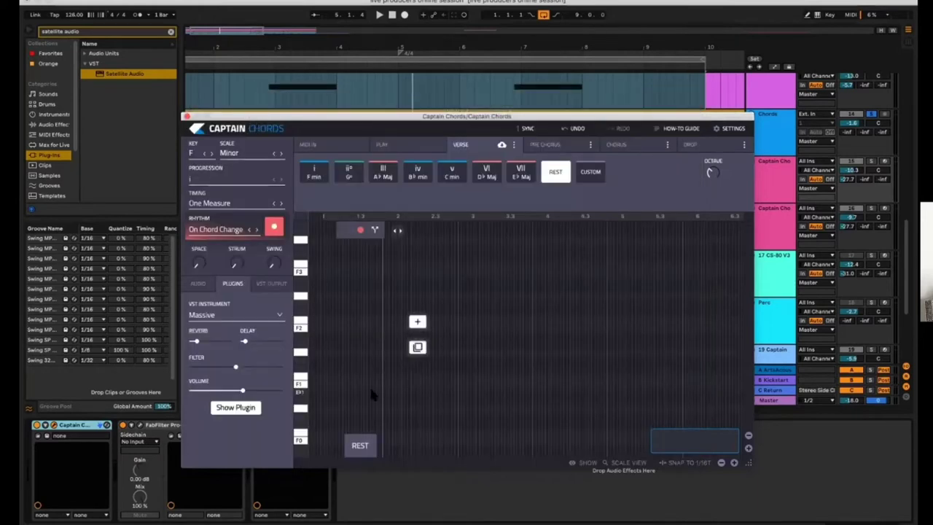
Add the i F min chord four times to the progression
left_click(308, 176)
left_click(423, 322)
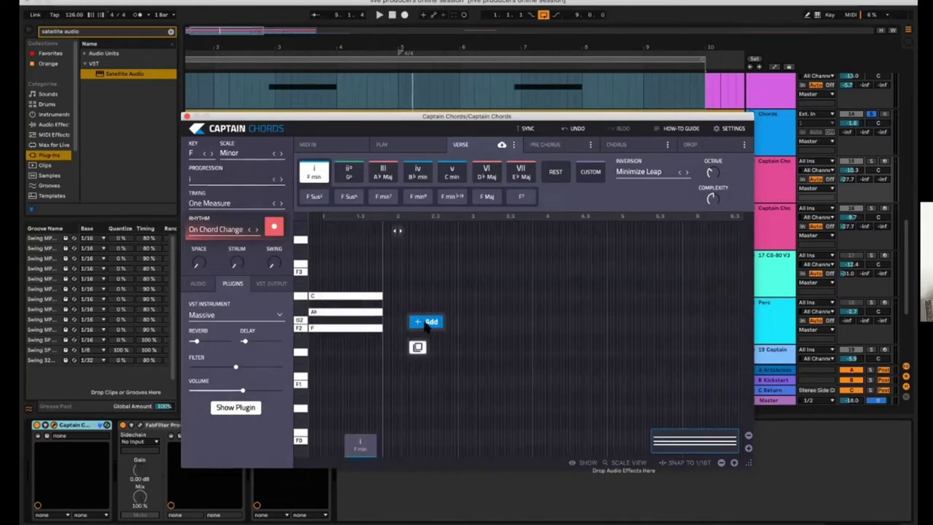
left_click(440, 326)
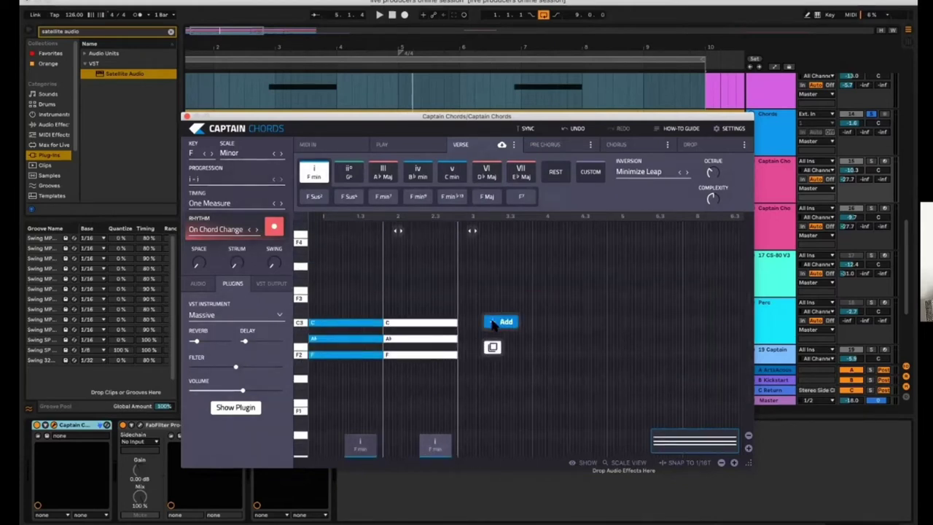
left_click(501, 321)
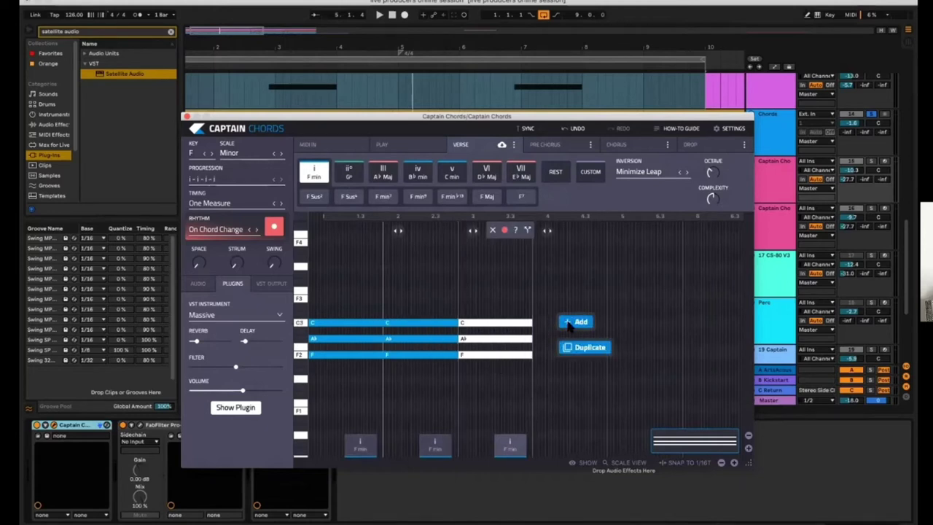
left_click(569, 323)
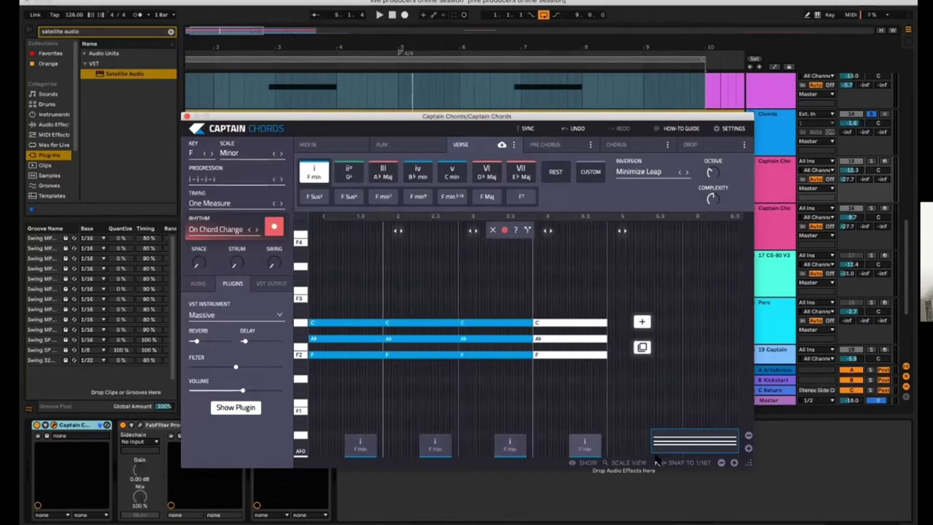
Set the chord inversion to Default Triad, then to First Inversion
left_click(639, 172)
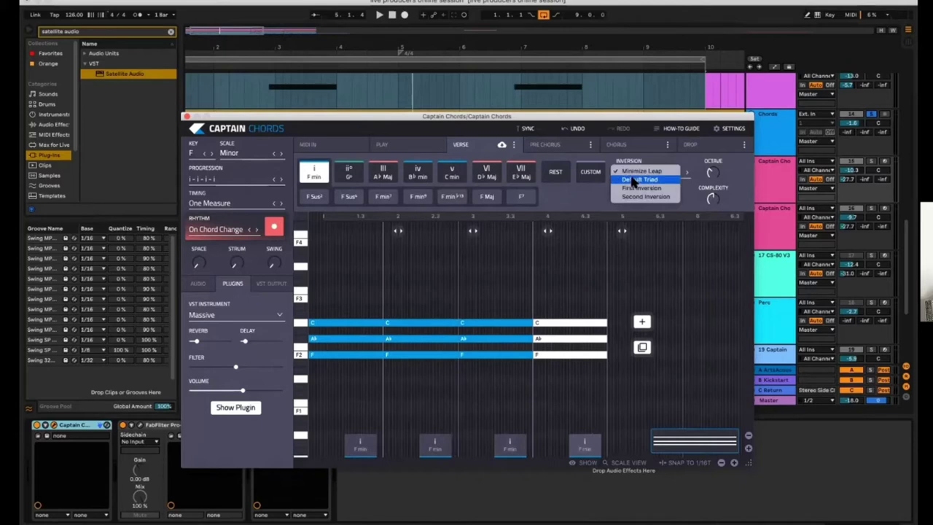
left_click(639, 180)
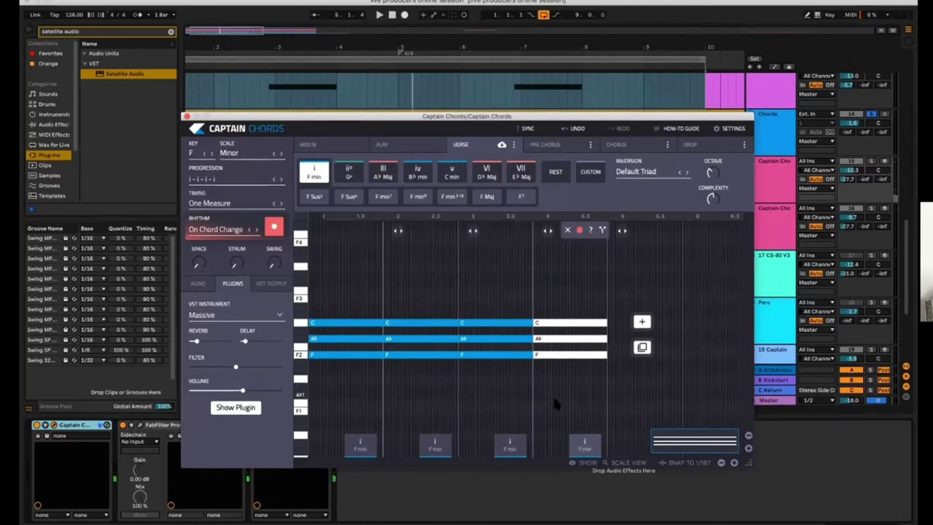
left_click(635, 172)
left_click(636, 179)
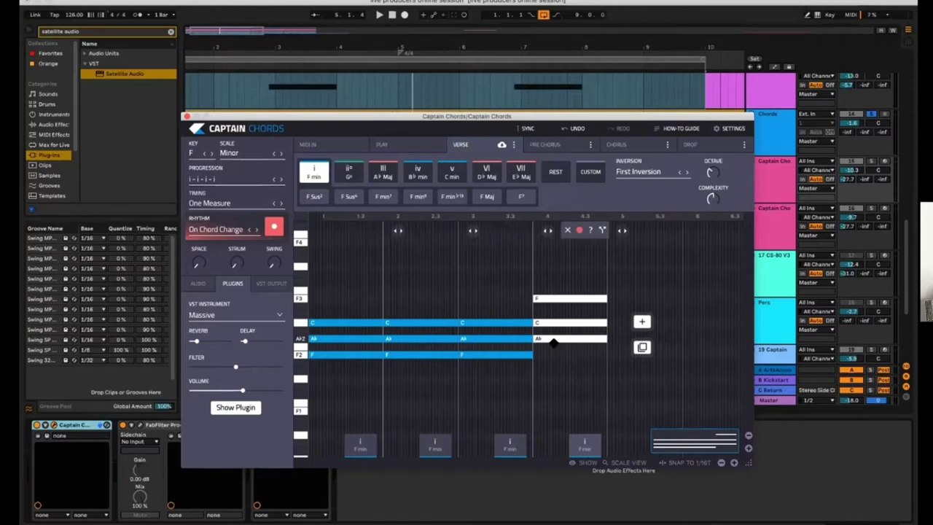
Add a low F2 under the last chord and play the progression
left_click_drag(552, 343, 548, 368)
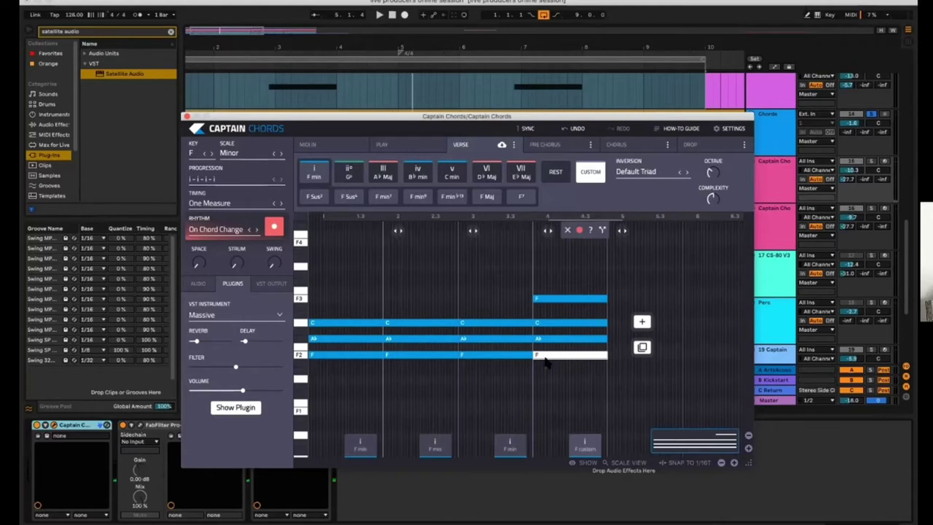
key("space")
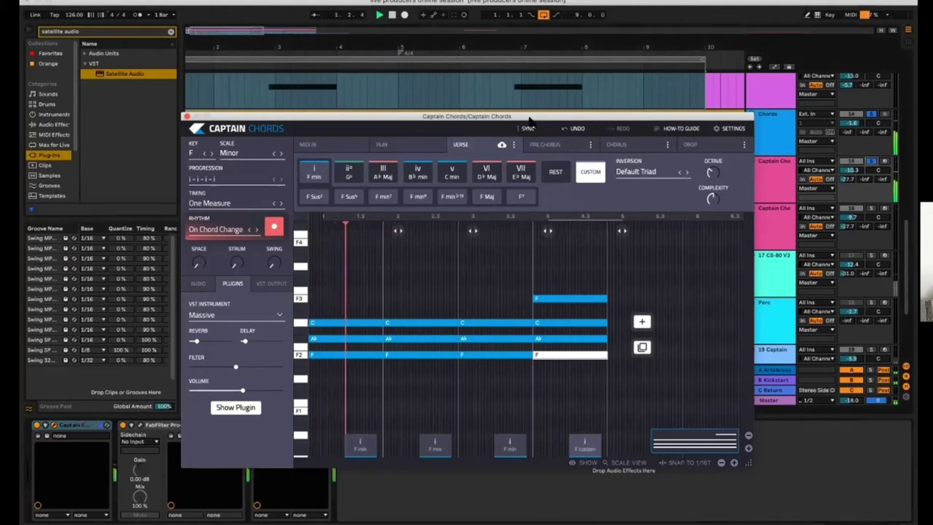
left_click_drag(532, 119, 531, 101)
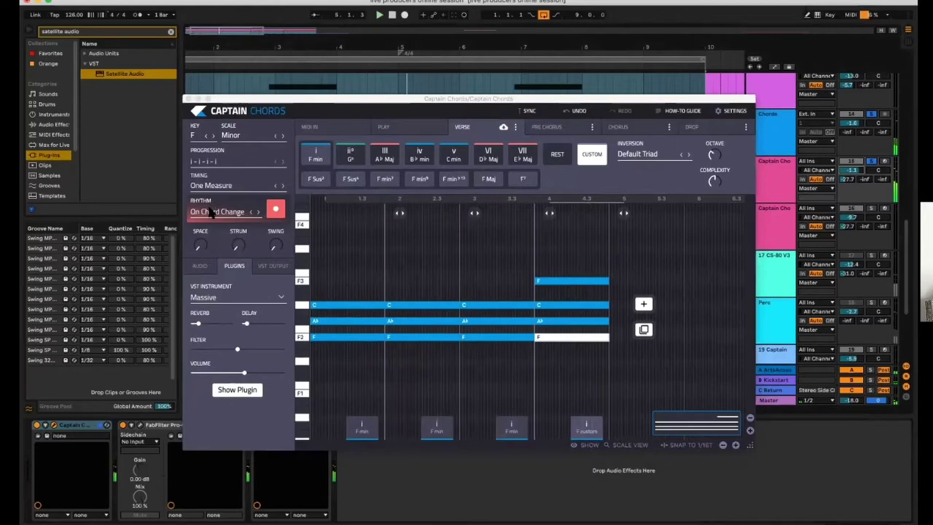
Apply the French rhythm preset to the F minor progression
left_click(215, 211)
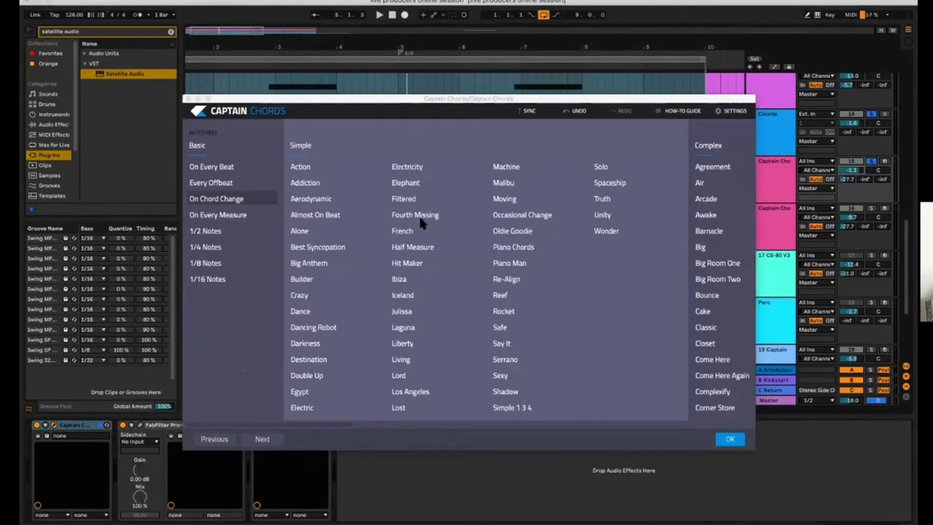
left_click(403, 231)
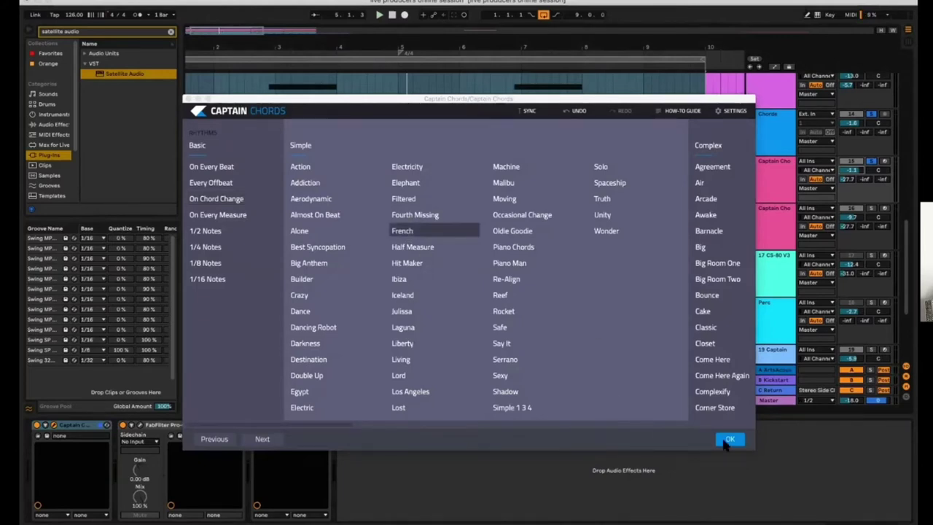
left_click(729, 439)
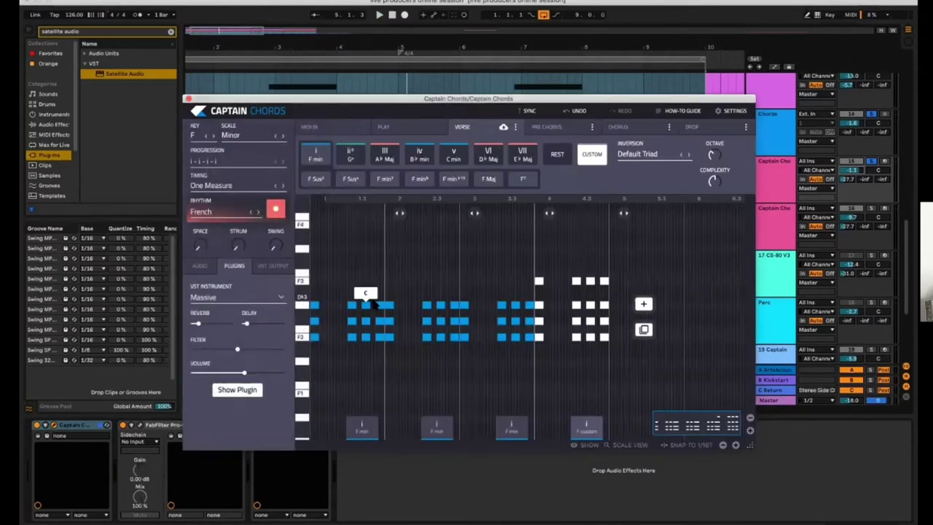
Delete one hit from the last chord to make a custom rhythm, then play it
left_click_drag(384, 312, 417, 321)
key("XF86AudioRaiseVolume")
key("XF86AudioRaiseVolume")
left_click_drag(455, 290, 537, 326)
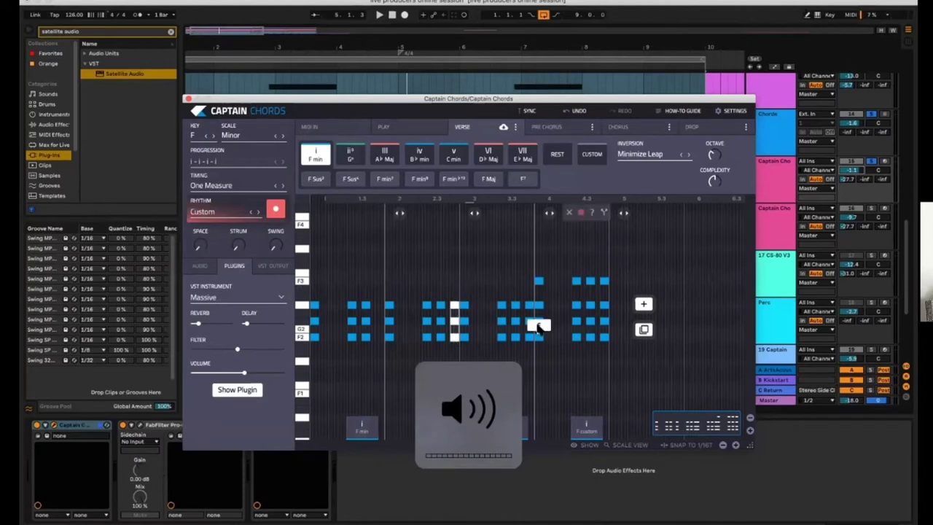
left_click_drag(529, 292, 532, 344)
key("XF86AudioRaiseVolume")
key("XF86AudioRaiseVolume")
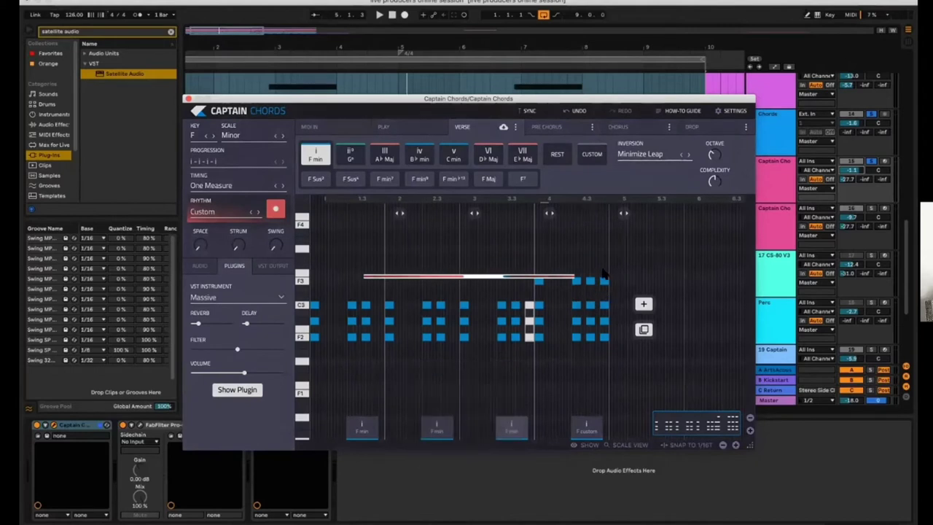
left_click_drag(603, 272, 609, 352)
key("Delete")
key("space")
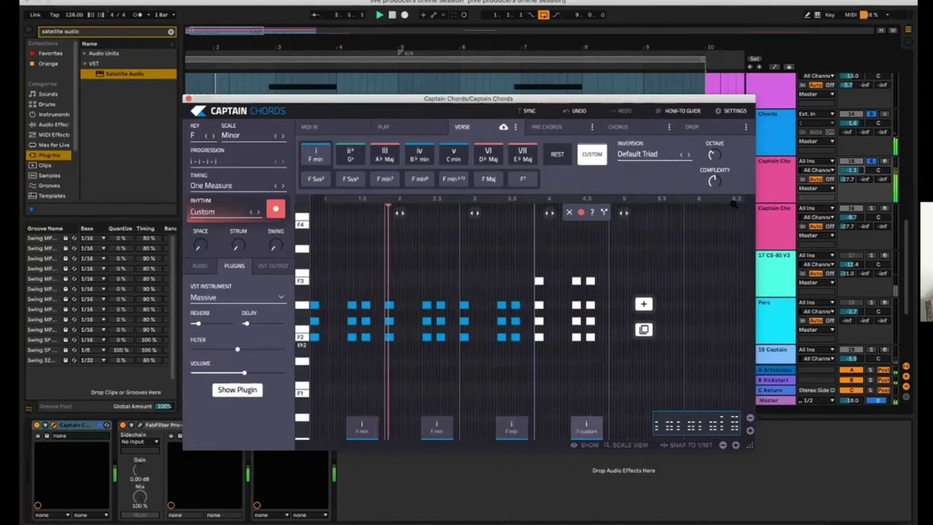
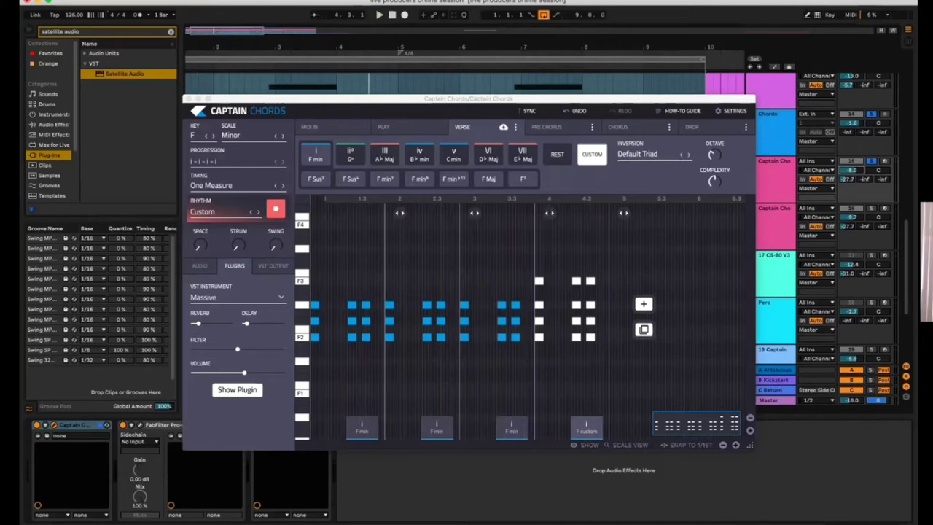
Move the Captain Chords window aside and drag the verse chord pattern onto the Captain Chords track
left_click_drag(447, 98, 393, 147)
left_click_drag(408, 214, 563, 166)
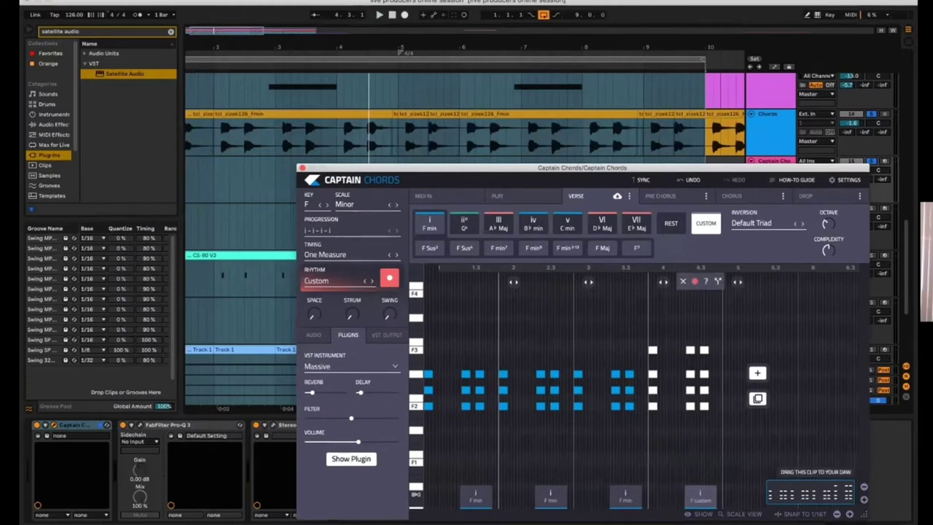
key("super+alt+p")
left_click_drag(703, 441, 191, 178)
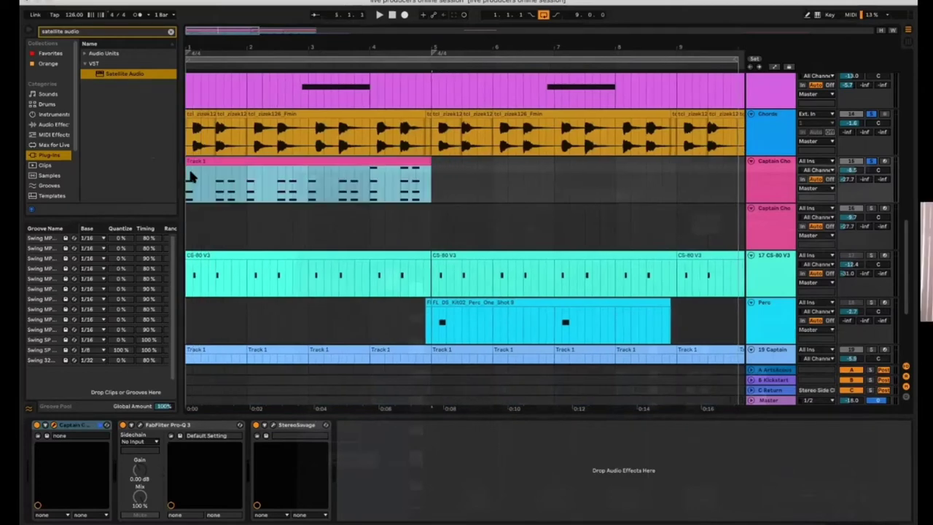
Close the Captain Chords plugin window and zoom out the arrangement timeline
key("super+alt+p")
left_click_drag(333, 171, 247, 141)
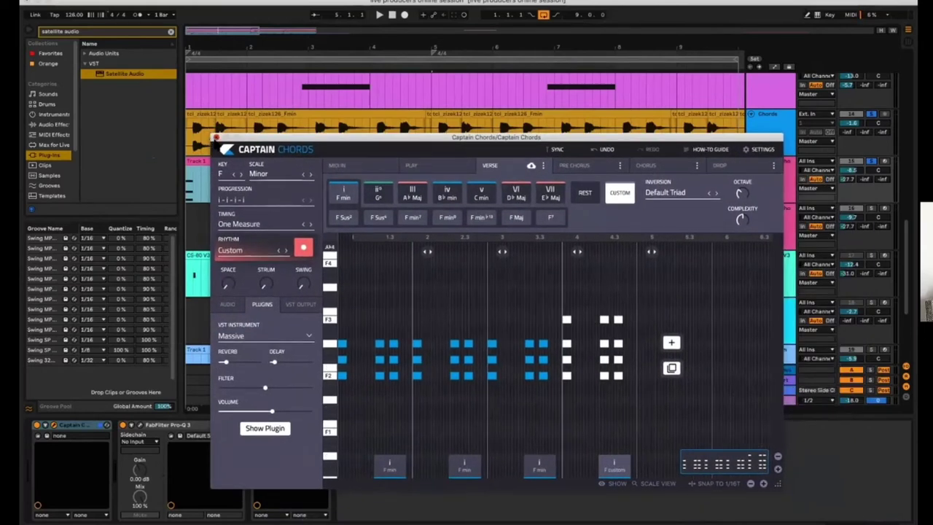
left_click(216, 140)
key("minus")
key("minus")
key("minus")
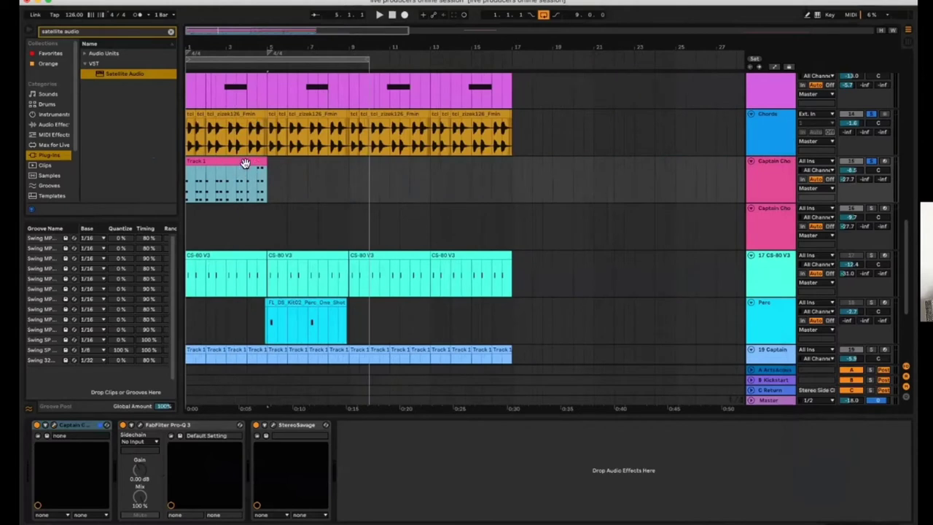
Duplicate the Track 1 chord clip into bars 5–9 with Ctrl+D
double_click(244, 162)
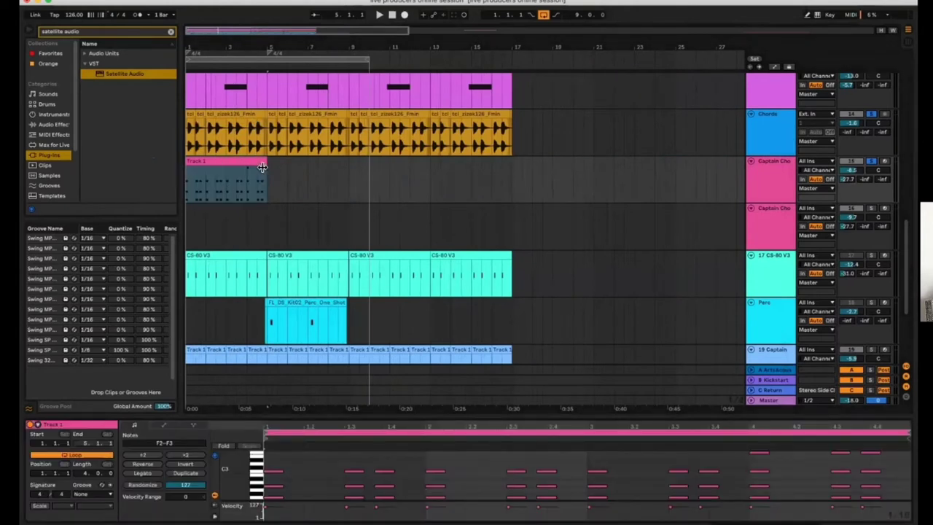
left_click(244, 162)
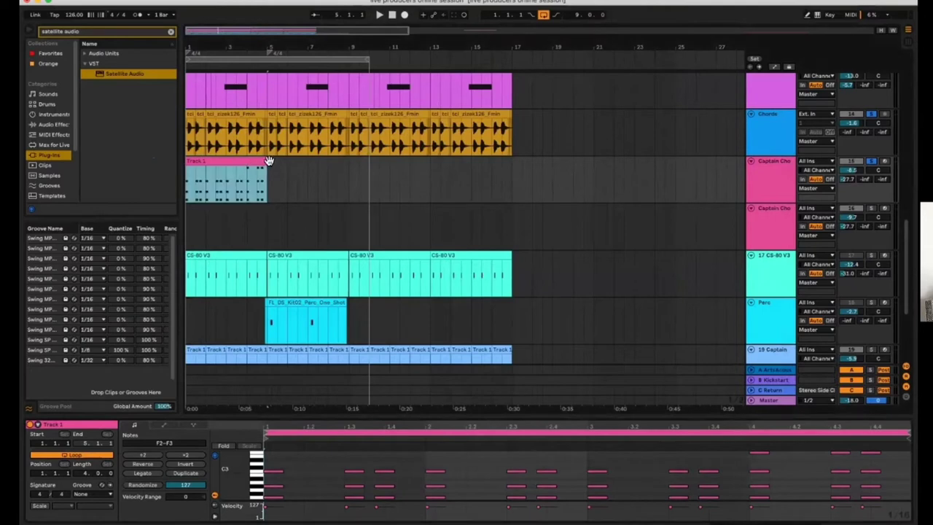
key("ctrl+d")
key("plus")
key("minus")
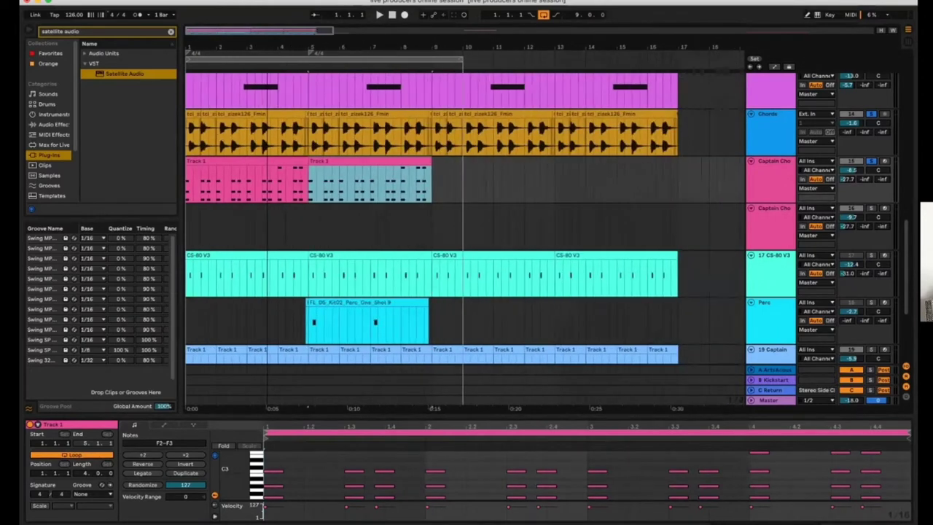
Copy both chord clips to the second Captain Chords track and deactivate the copies
left_click_drag(467, 63, 430, 64)
left_click(267, 166)
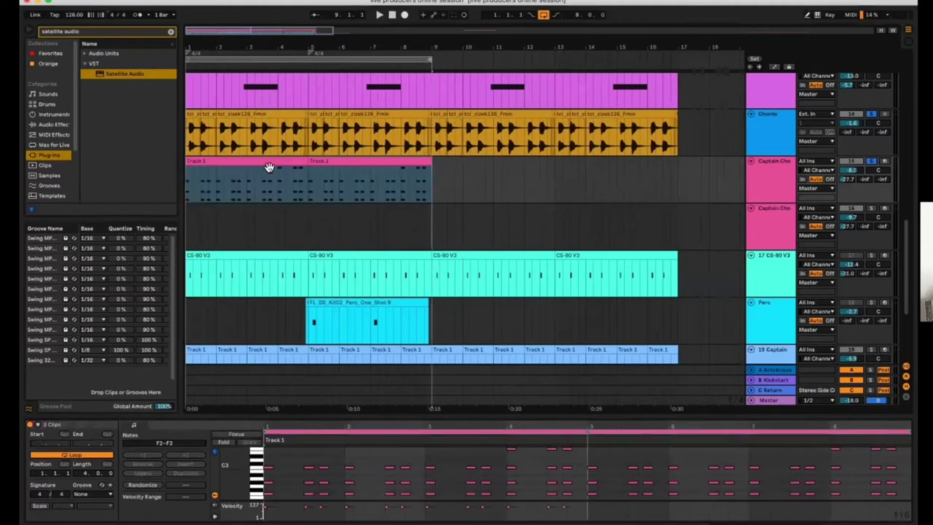
left_click(358, 168, "shift")
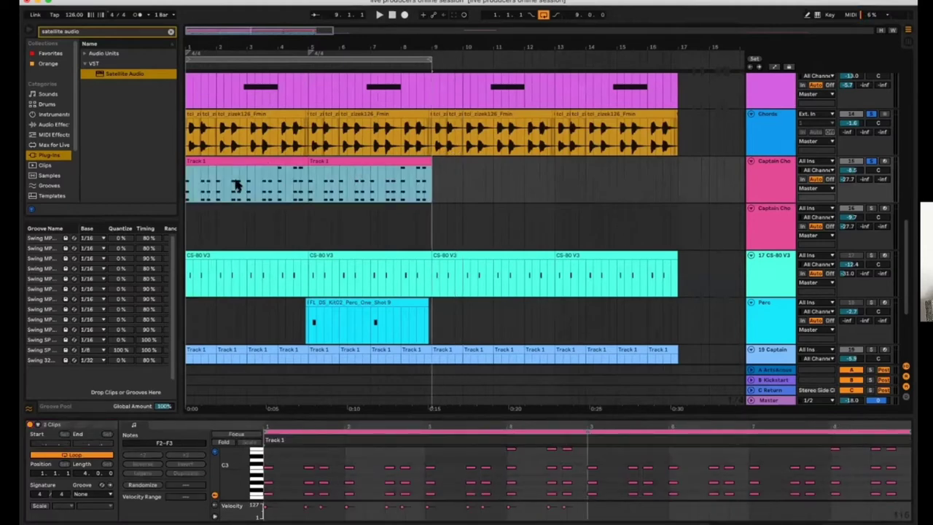
left_click_drag(222, 167, 205, 226)
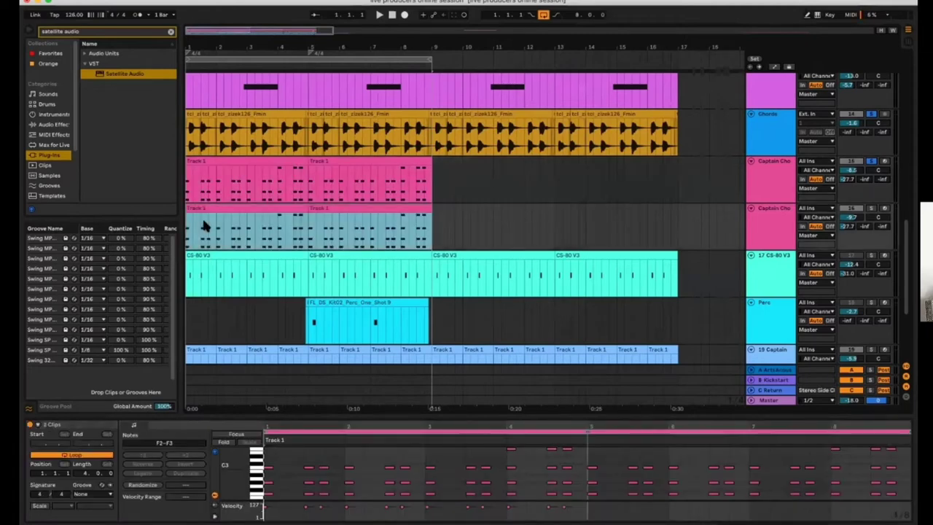
key("0")
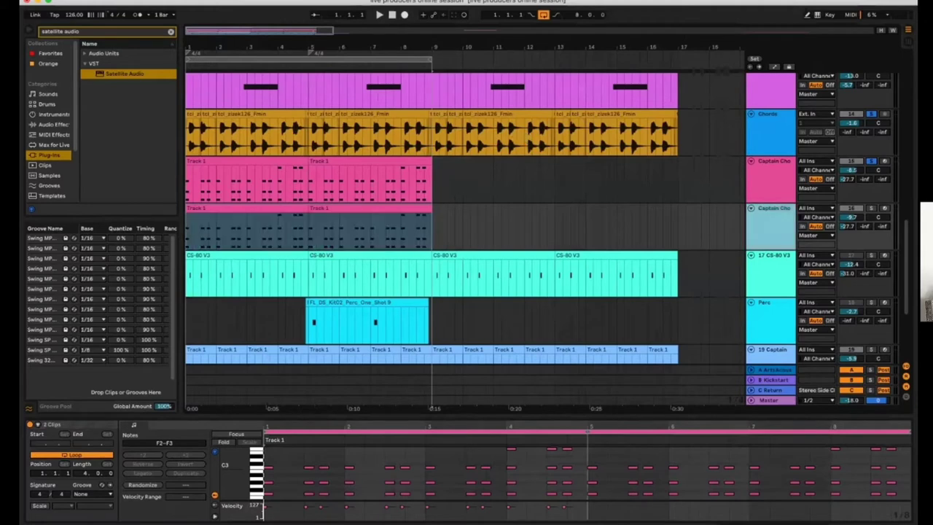
key("shift+Tab")
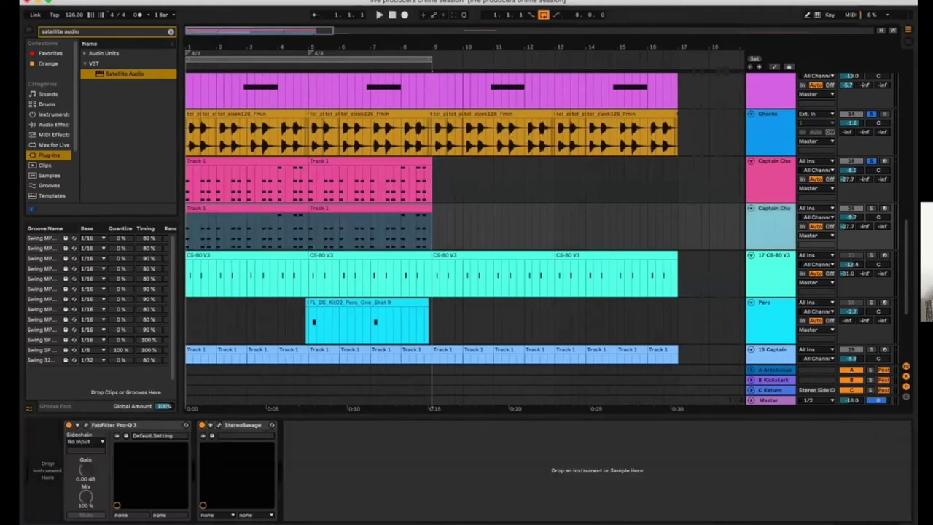
Load Satellite Audio on the first Captain Chords track and rename its stem 'Captain Chords'
left_click(770, 175)
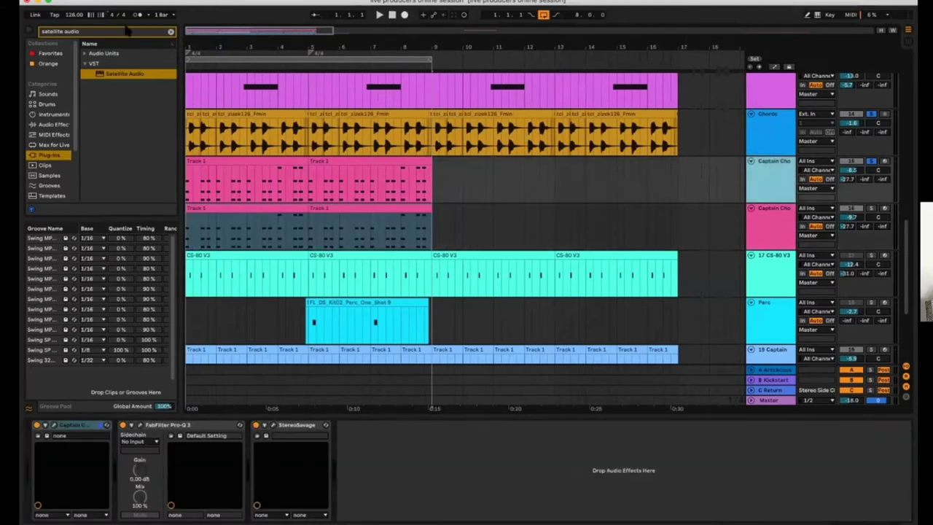
left_click_drag(98, 79, 360, 476)
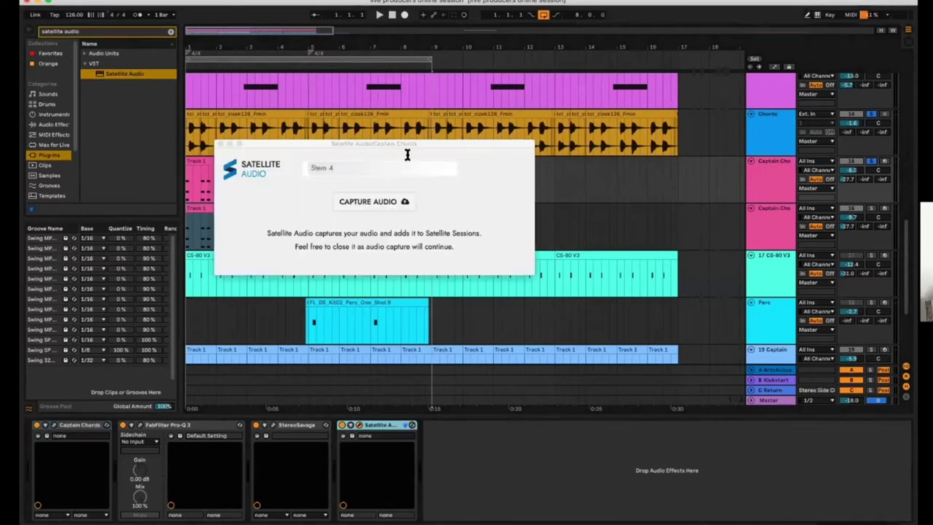
left_click_drag(340, 171, 302, 163)
type("Captain Chords")
left_click(219, 144)
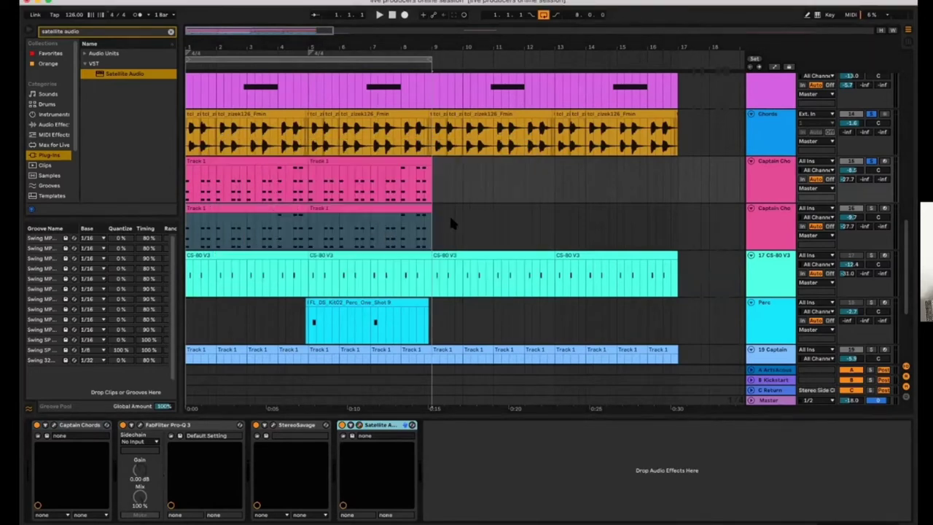
left_click(771, 226)
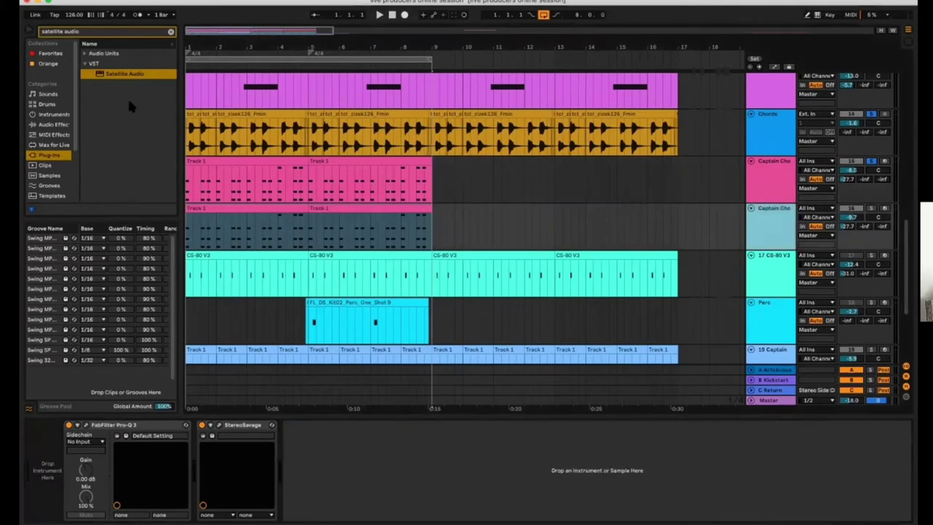
Search 'satellite midi', add Satellite MIDI to the second Captain Chords track, and name its stem 'CC MIDI'
left_click(84, 33)
key("BackSpace")
key("BackSpace")
key("BackSpace")
key("BackSpace")
key("BackSpace")
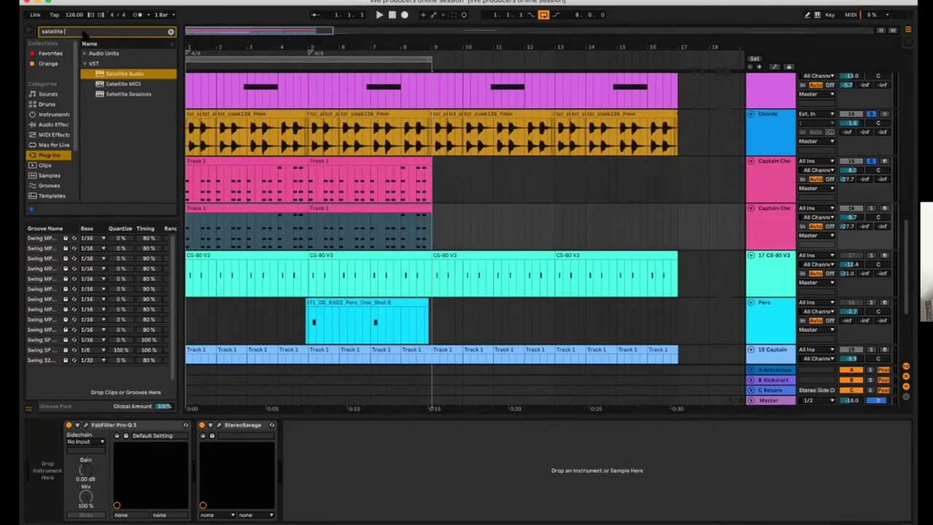
type("midi")
left_click_drag(121, 74, 44, 452)
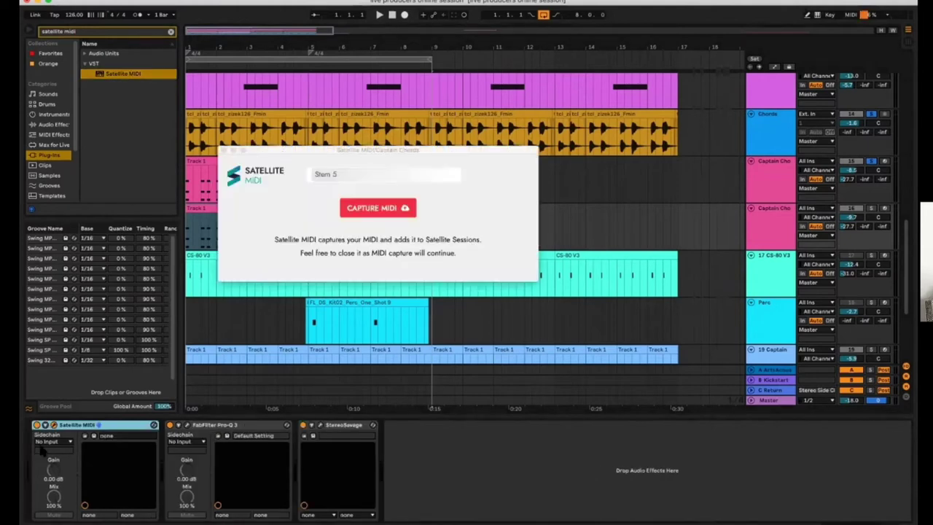
left_click(347, 180)
triple_click(309, 169)
key("BackSpace")
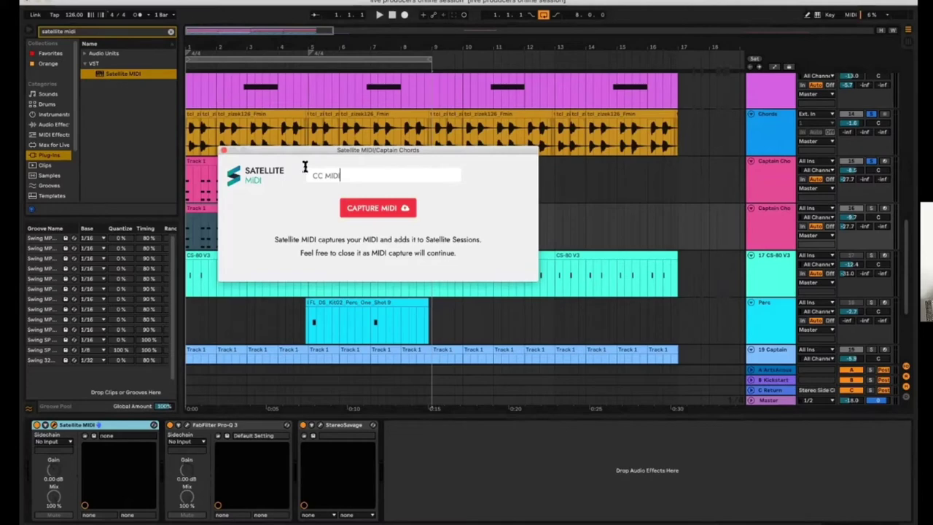
left_click(224, 150)
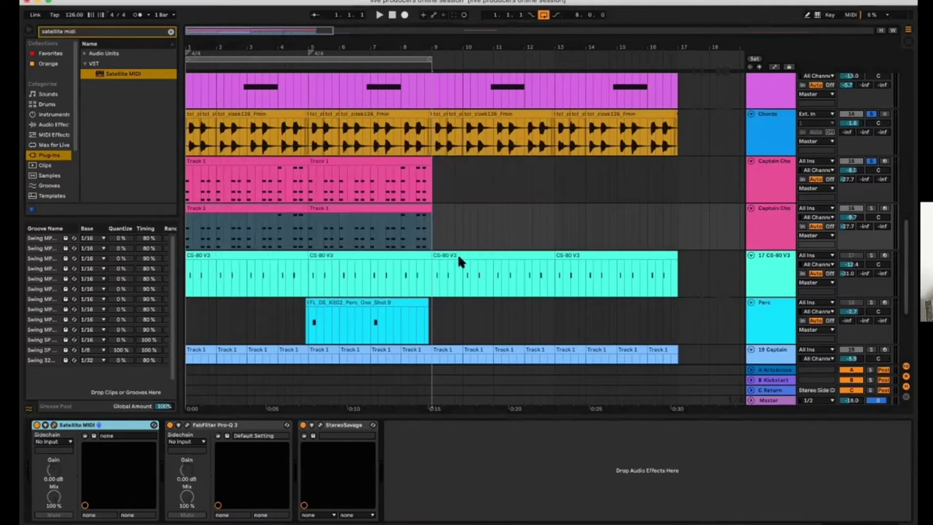
scroll(457, 252, "up", 10)
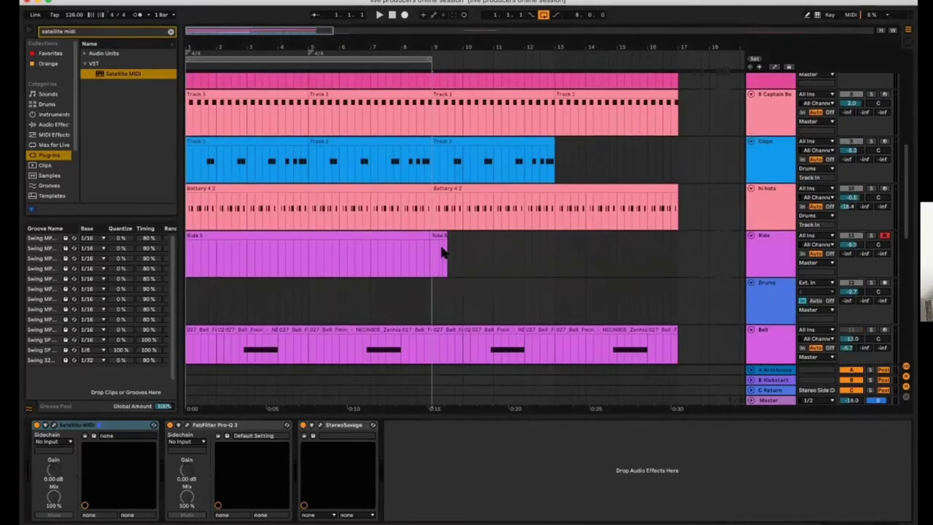
Open the Satellite Sessions window and restart playback to capture CC MIDI and Captain Chords
scroll(441, 248, "down", 8)
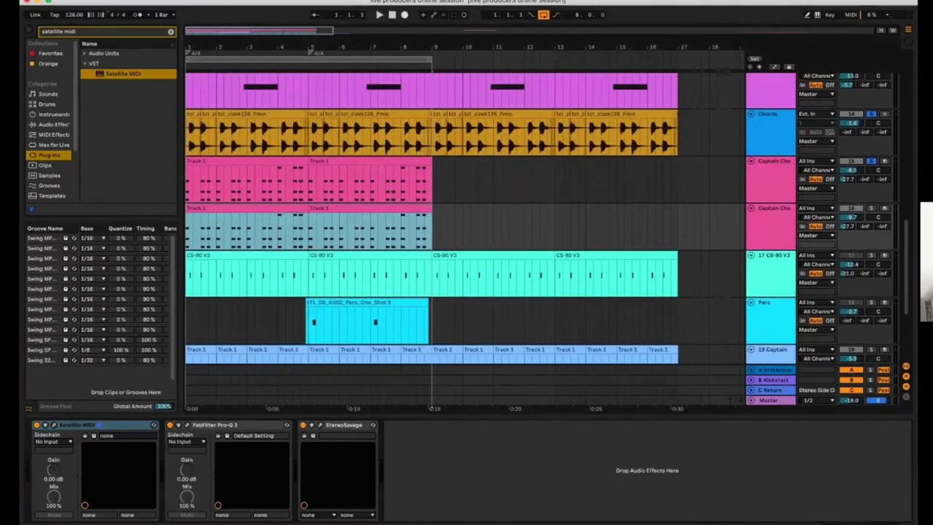
scroll(457, 218, "up", 15)
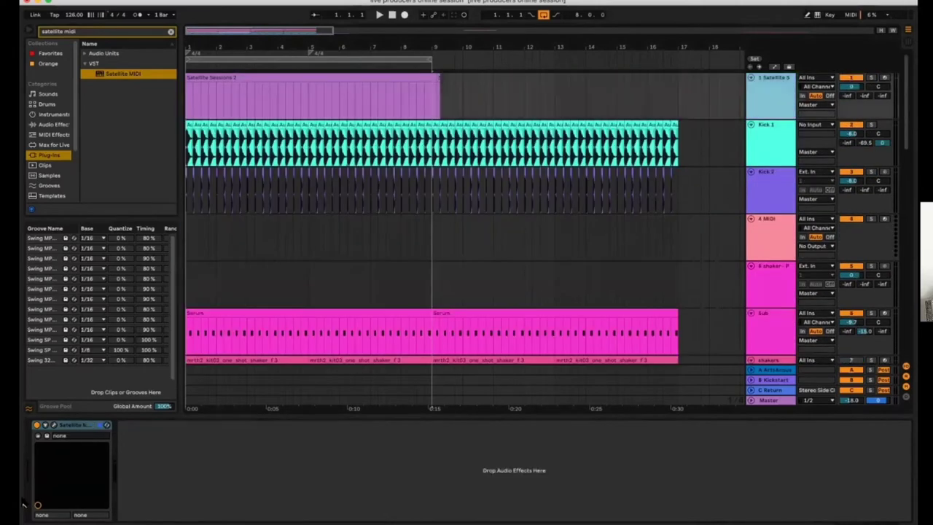
left_click(54, 426)
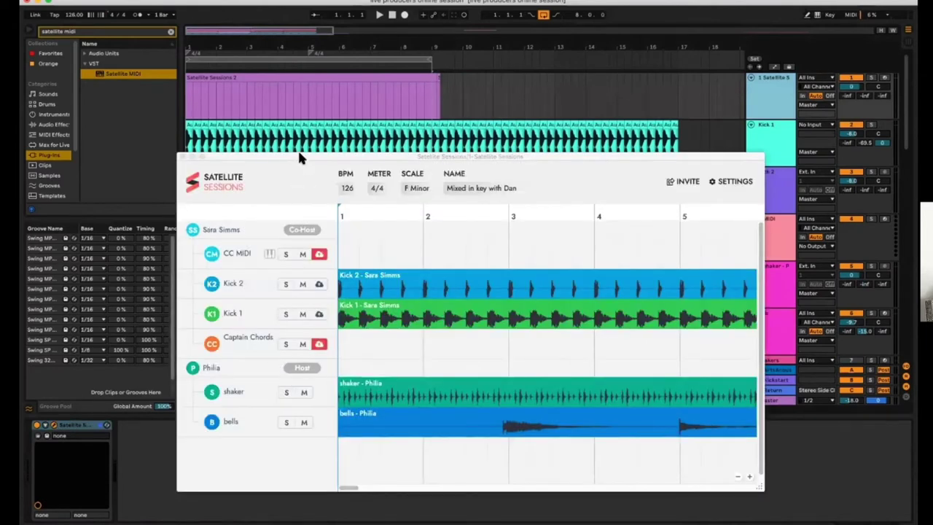
left_click_drag(299, 153, 268, 91)
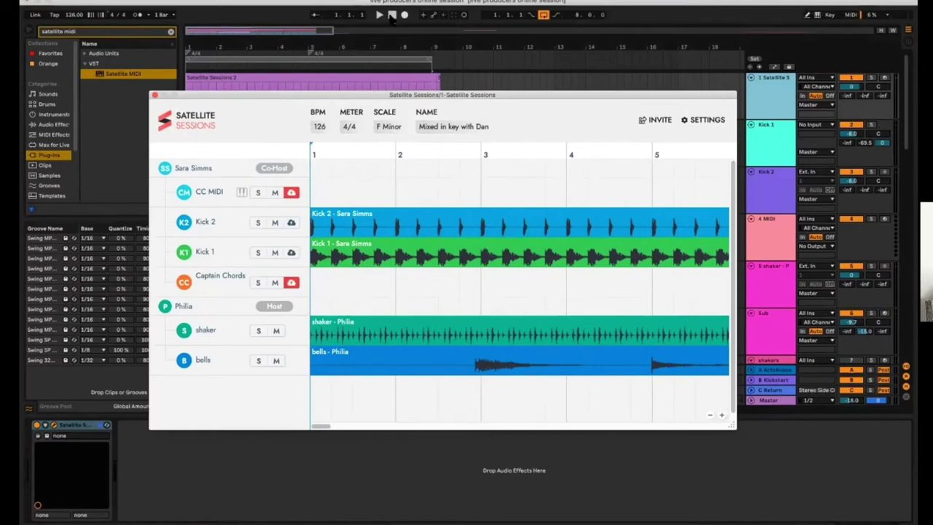
left_click(392, 16)
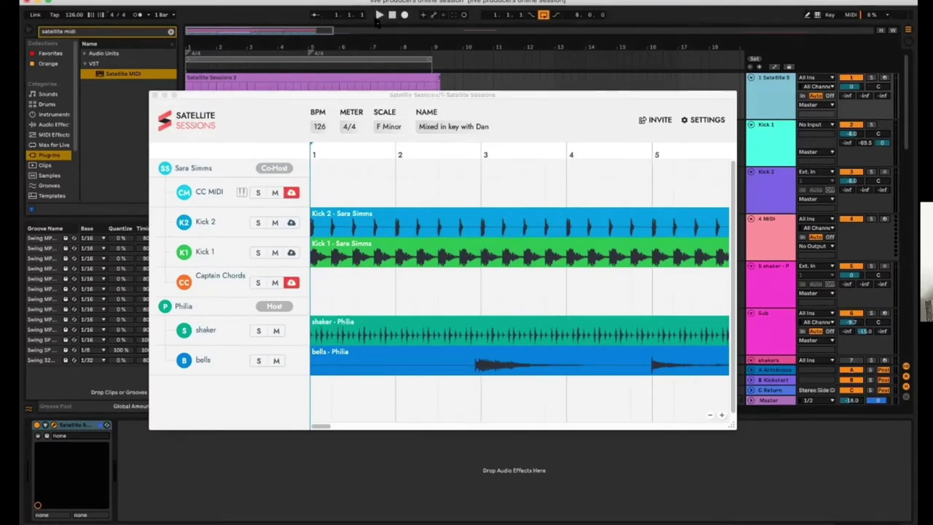
left_click(379, 16)
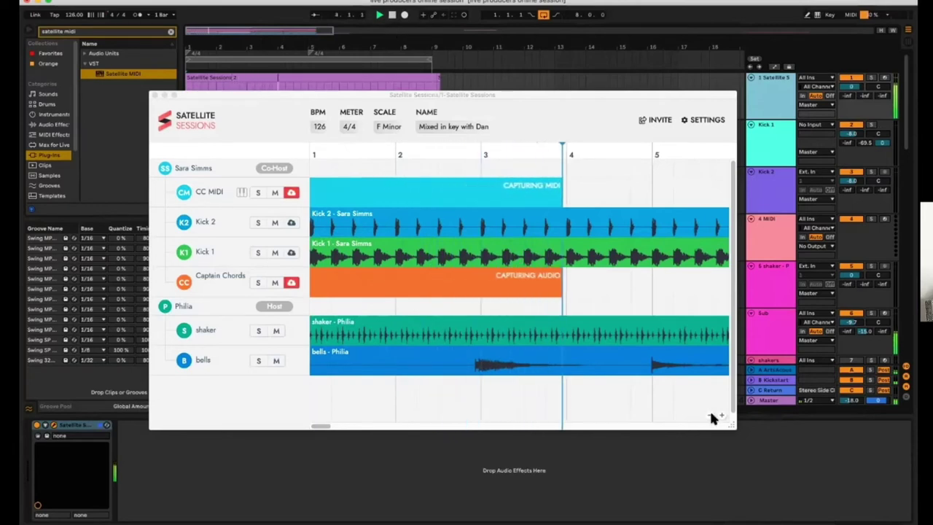
Zoom out the Satellite Sessions timeline to watch the CC MIDI and Captain Chords capture
left_click(713, 417)
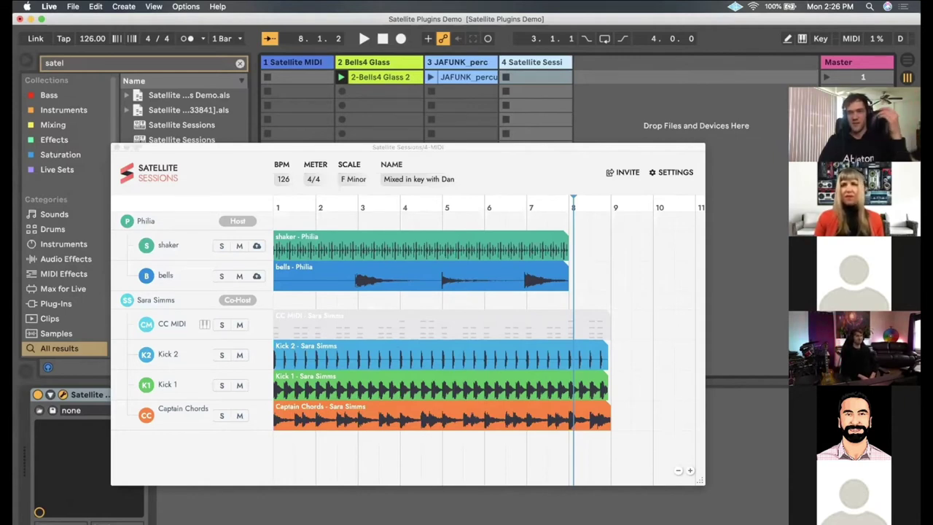
Mark bars 2–5 of the CC MIDI clip and drag that section out toward Live
left_click_drag(438, 148, 454, 102)
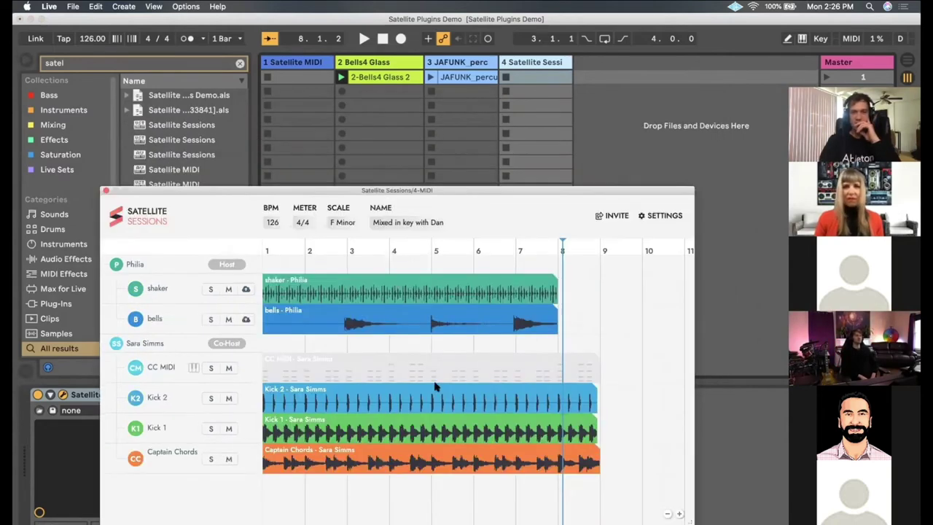
left_click(342, 361)
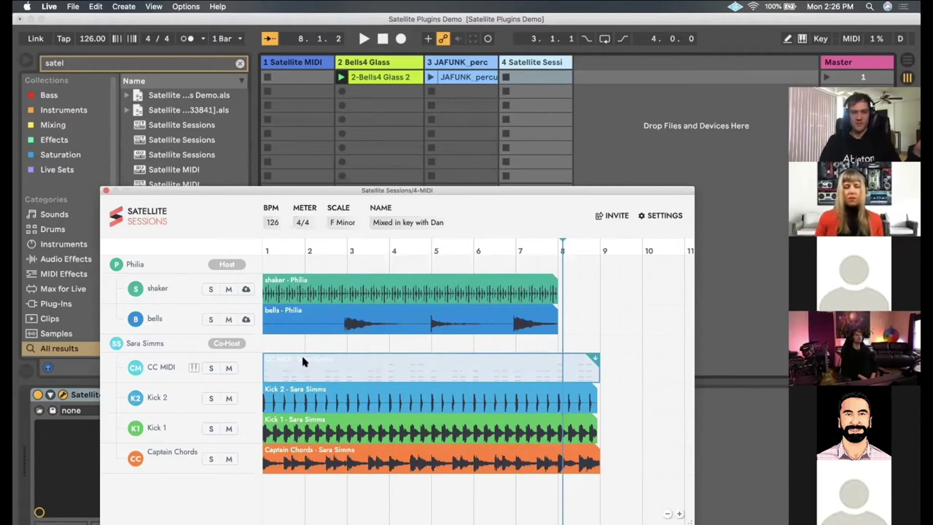
left_click_drag(304, 362, 446, 281)
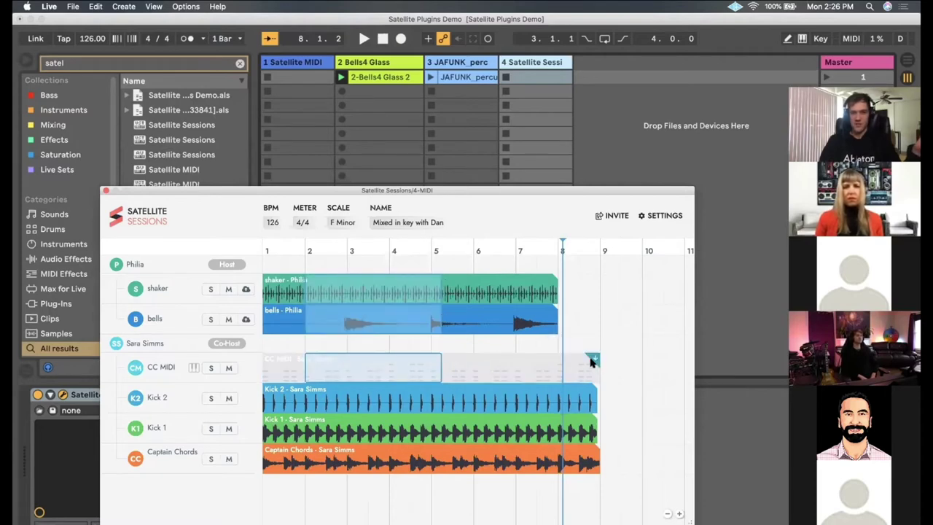
left_click_drag(607, 370, 597, 79)
Drop the CC MIDI section as a new MIDI track, enlarge the note editor, and clear the browser search
left_click(603, 77)
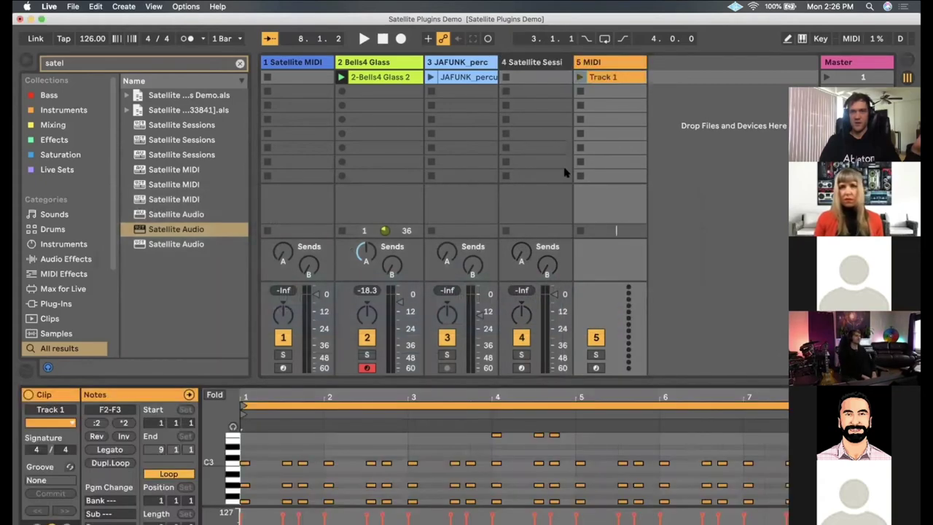
left_click_drag(429, 384, 428, 277)
left_click(450, 405)
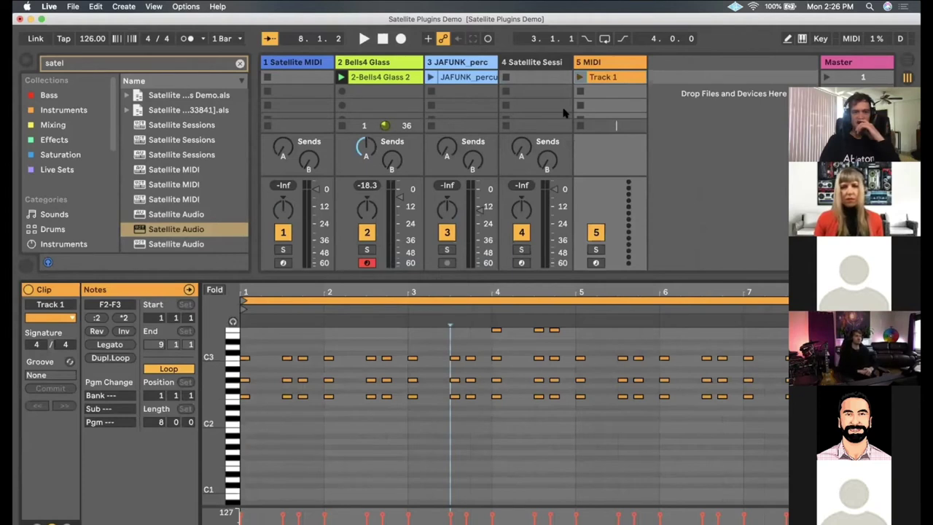
left_click(240, 64)
left_click(56, 146)
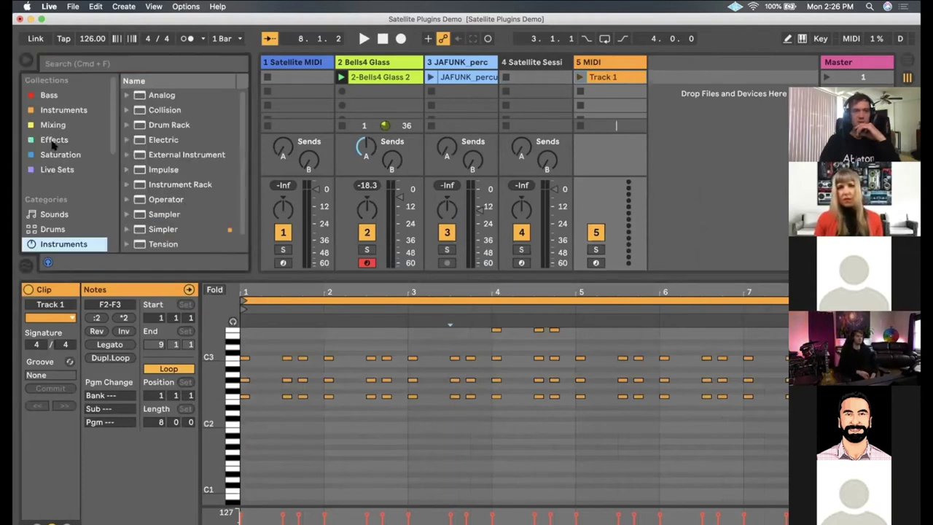
Move the new MIDI track to position 4 and clear the bars 2–5 range in Satellite Sessions
left_click(601, 63)
left_click_drag(536, 62, 631, 64)
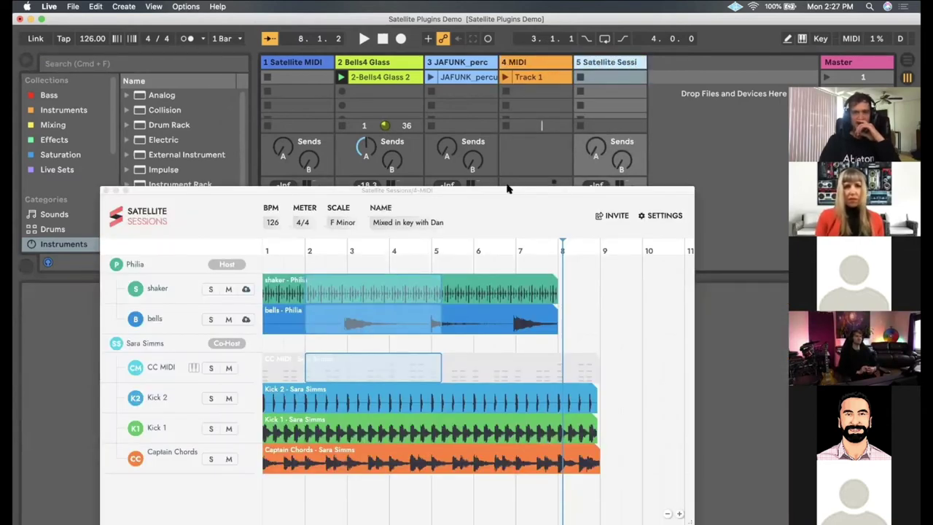
left_click_drag(508, 188, 492, 158)
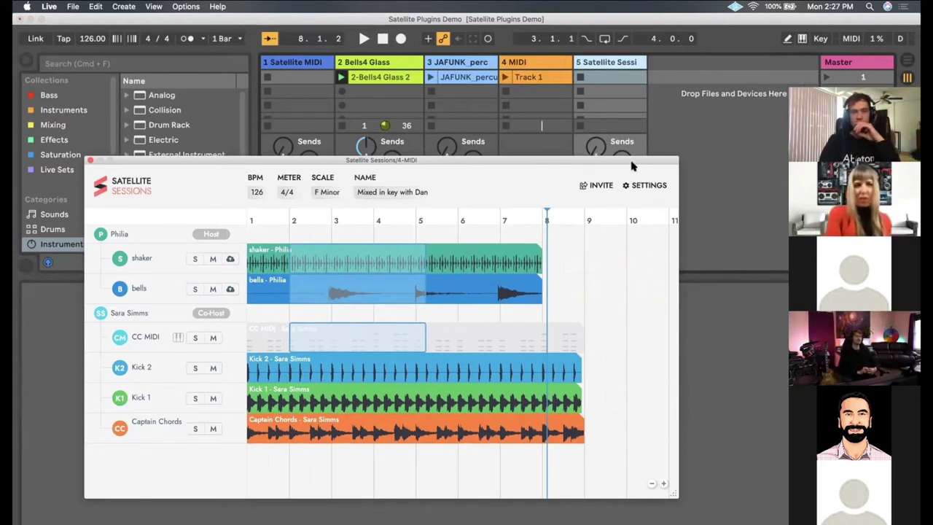
left_click(599, 314)
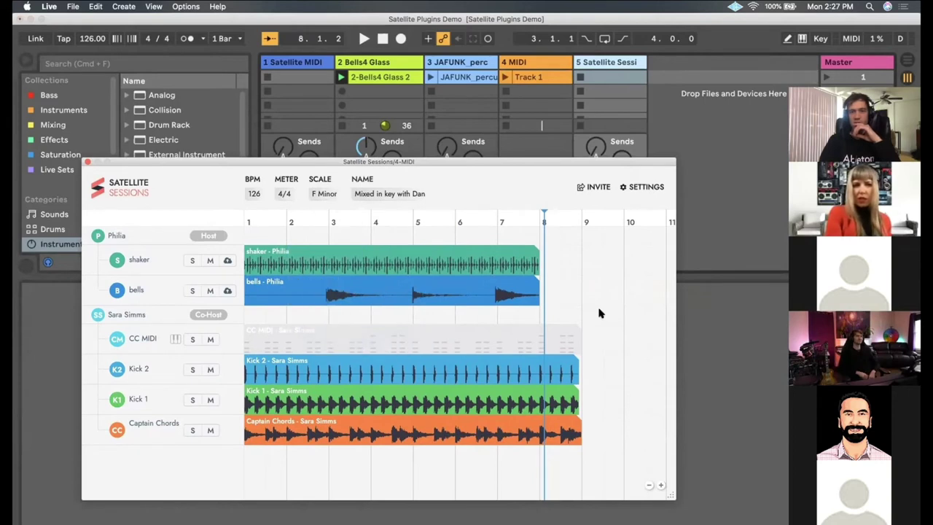
mouse_move(559, 341)
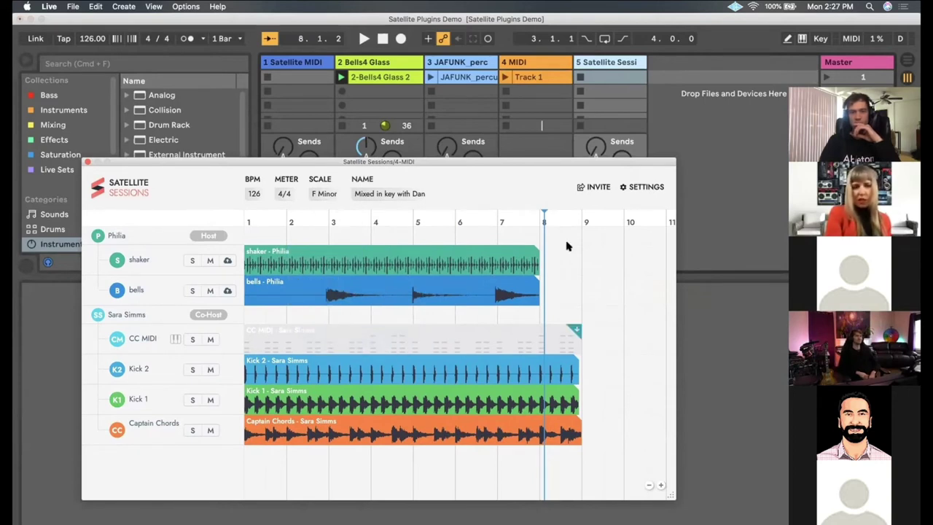
Switch CC MIDI's PLAYBACK toggle to ON so it sounds with Piano Strings
left_click(175, 339)
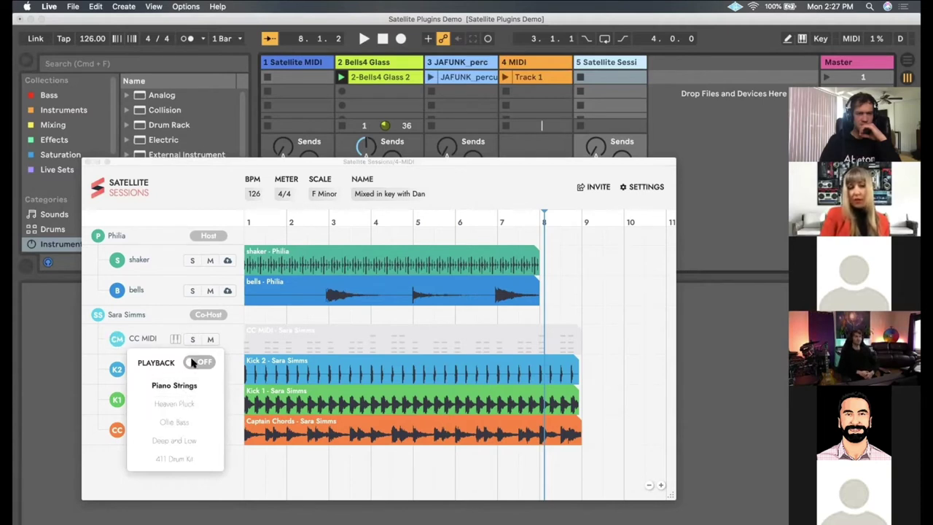
left_click(195, 362)
left_click_drag(397, 169, 413, 181)
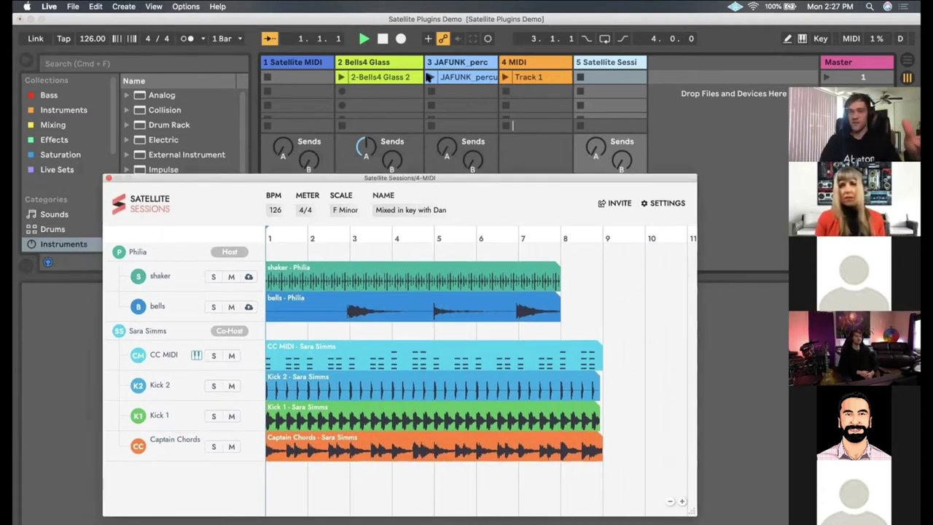
left_click(667, 204)
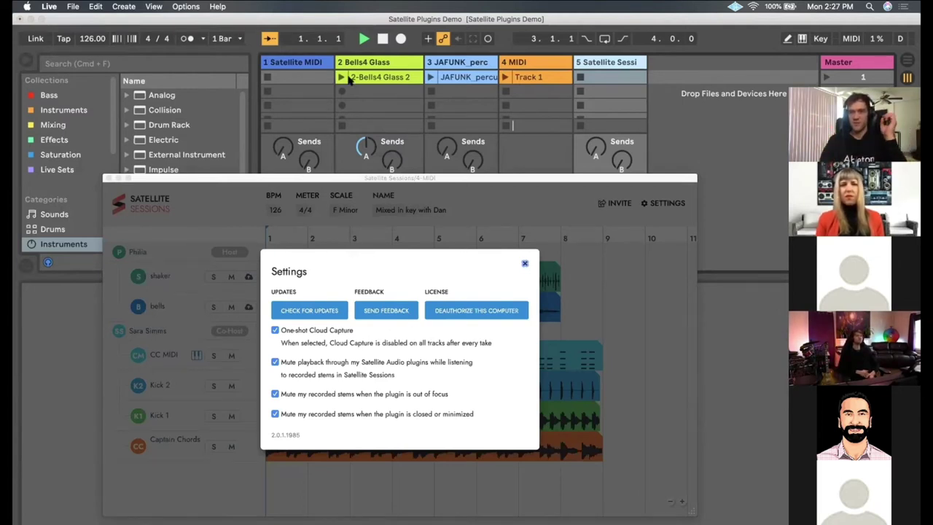
left_click_drag(292, 179, 296, 179)
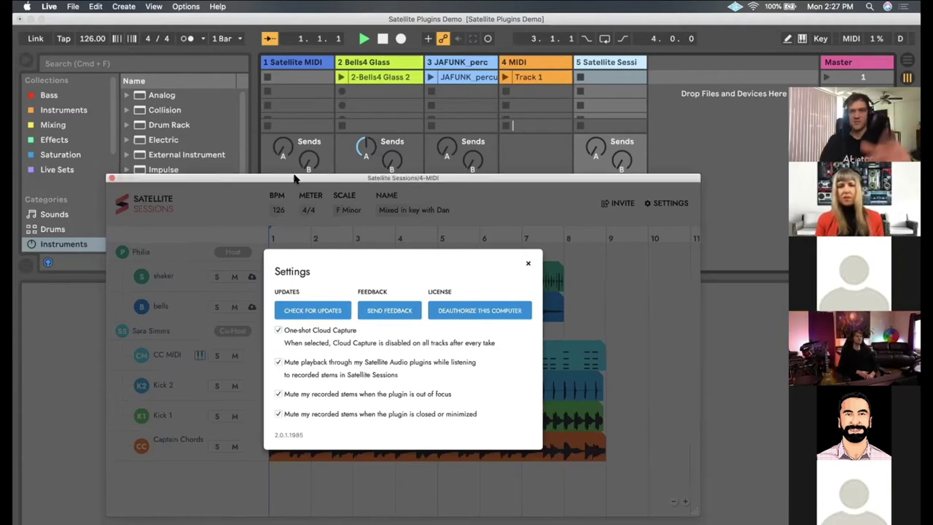
left_click(527, 262)
left_click_drag(442, 178, 454, 129)
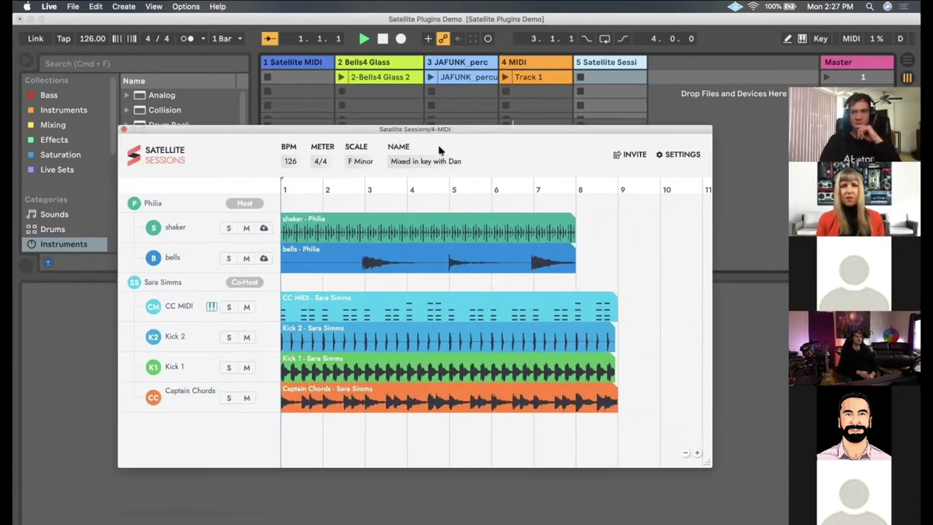
Pick Heaven Pluck from CC MIDI's Playback list and start session playback to audition it
left_click(211, 307)
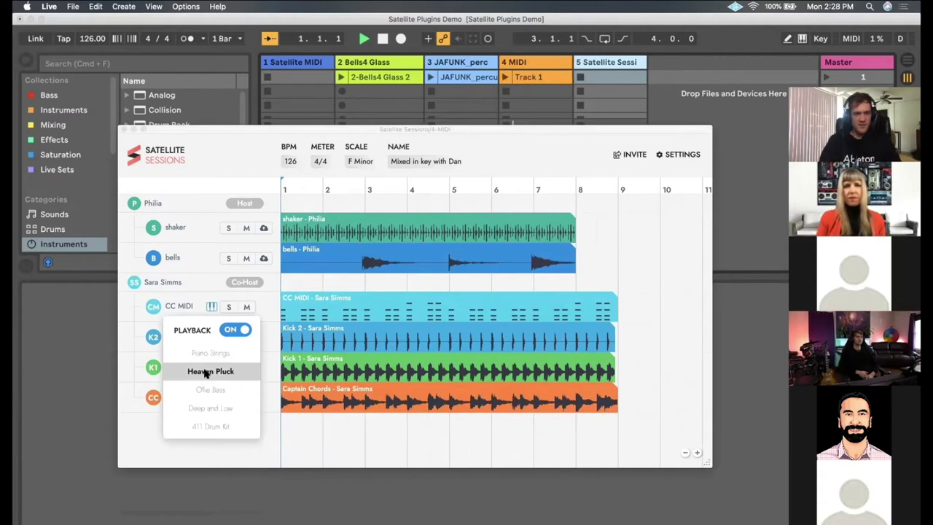
left_click(205, 371)
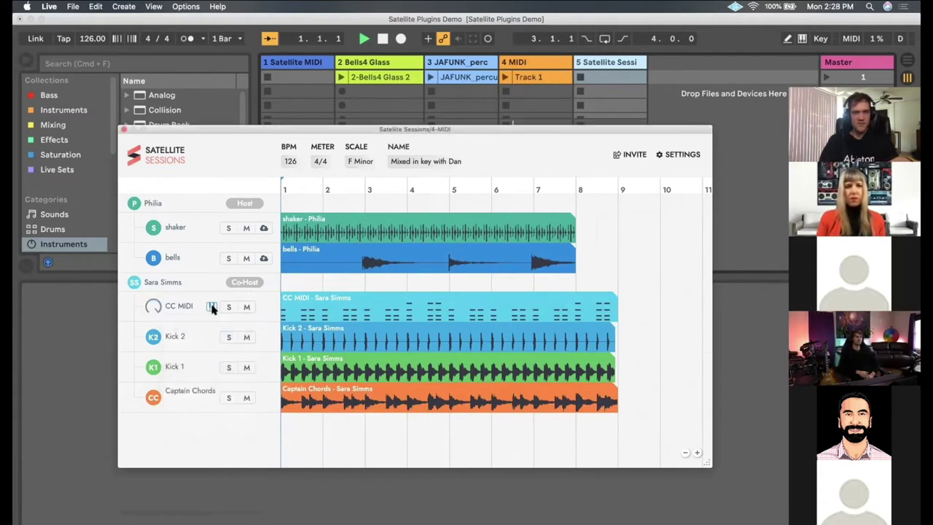
left_click(323, 302)
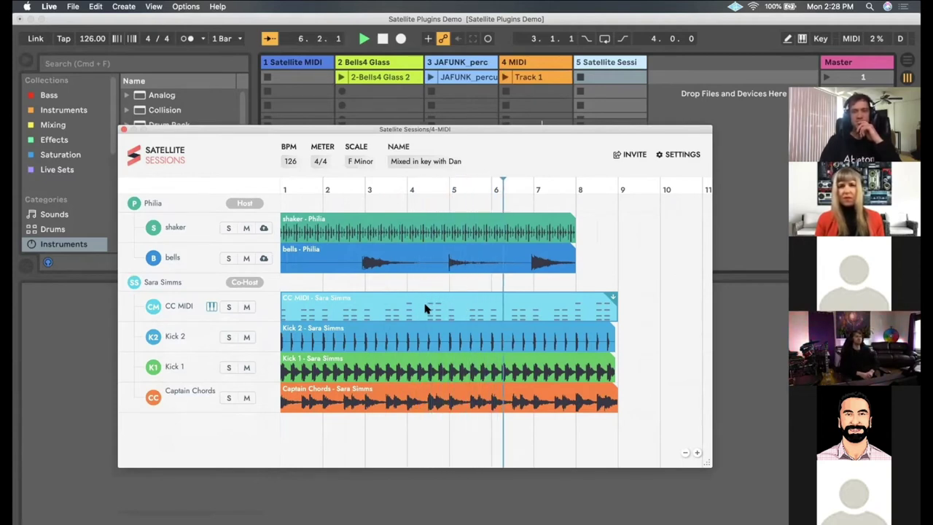
scroll(500, 295, "right", 2)
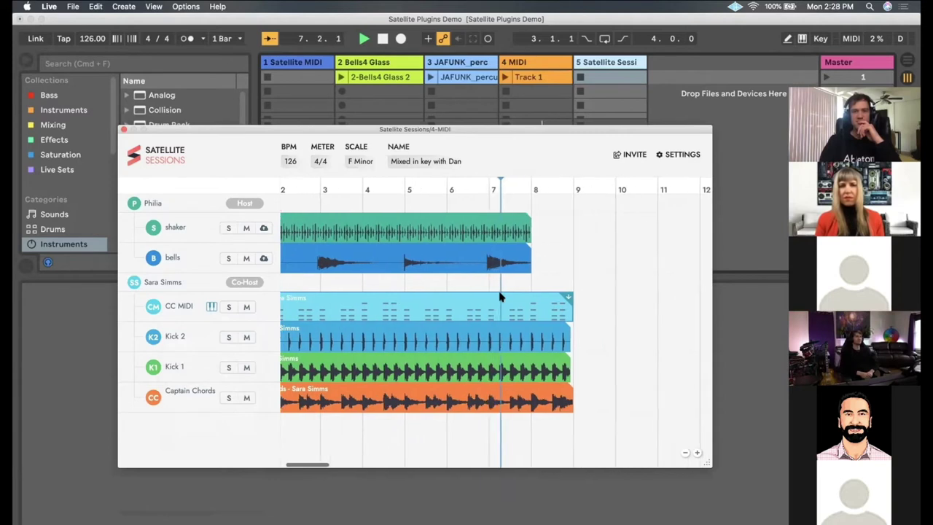
scroll(501, 295, "left", 2)
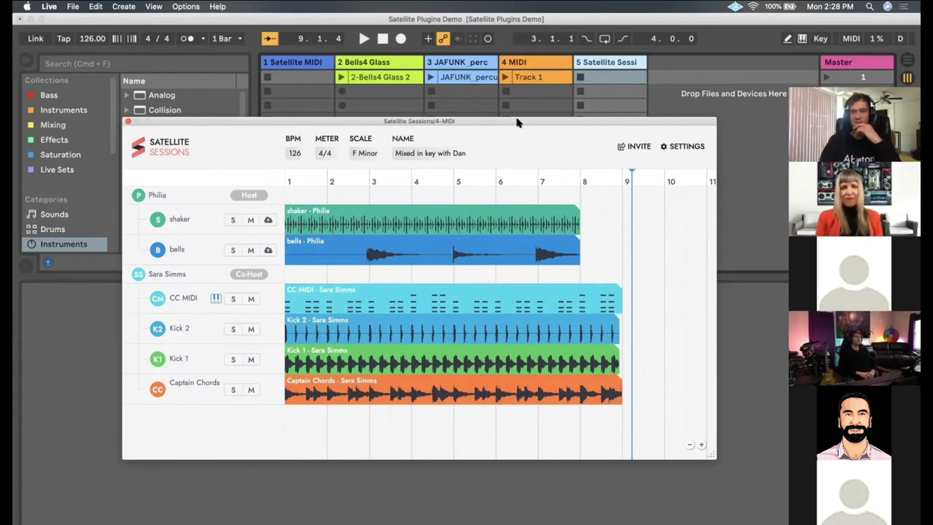
Drag the Kick 1 region from the plugin window into Live's track 4
left_click_drag(516, 122, 510, 135)
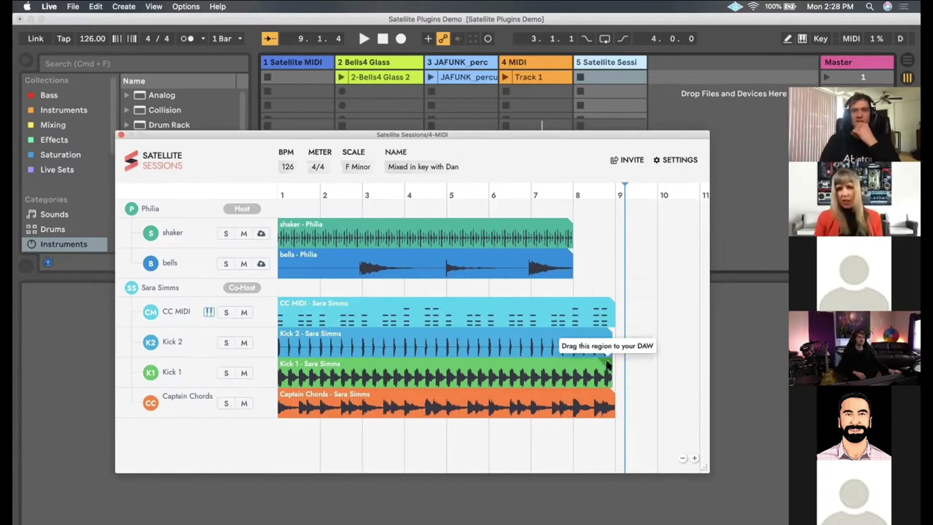
left_click_drag(607, 365, 501, 96)
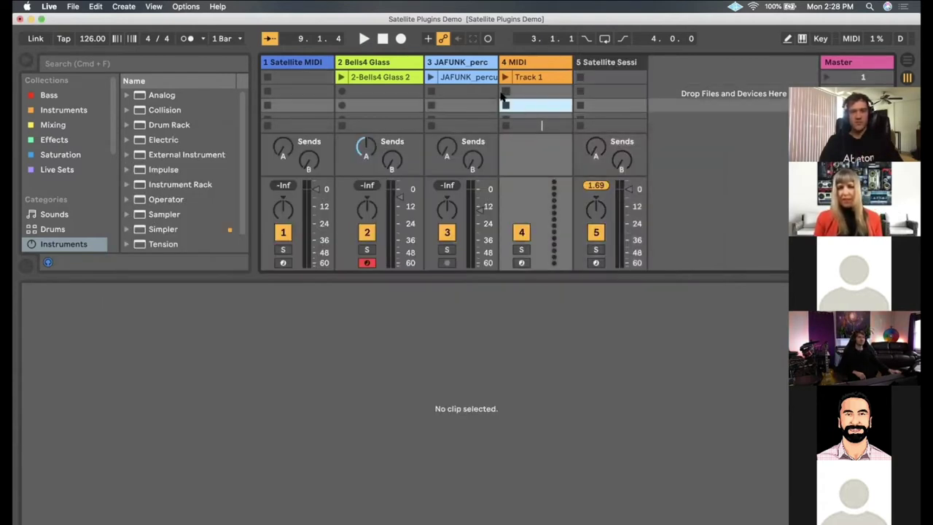
left_click_drag(424, 277, 430, 383)
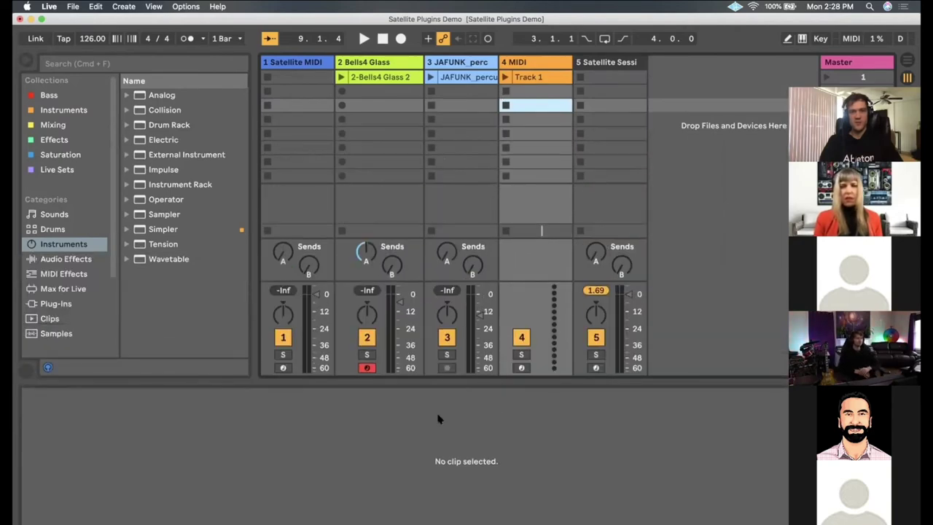
From the JAFUNK track's Satellite Sessions window, drag the CC MIDI region into the arrangement
key("Tab")
left_click(677, 182)
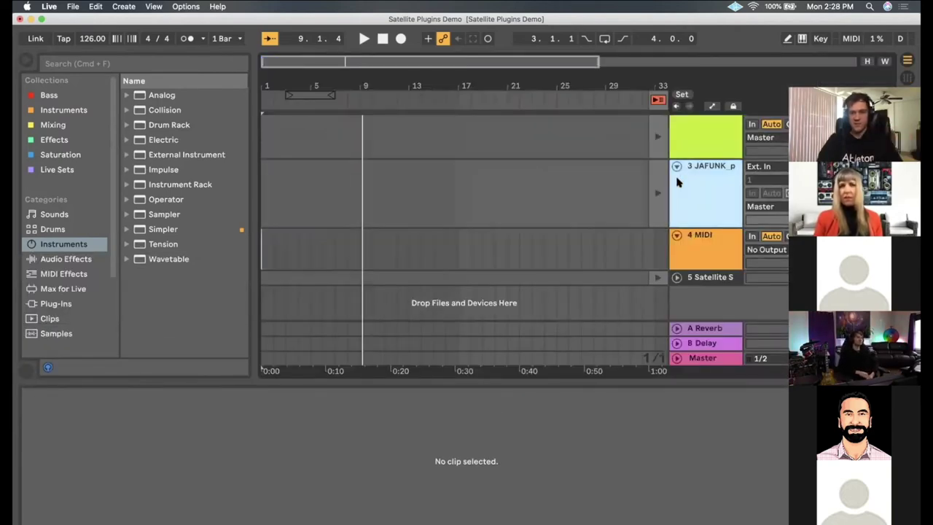
left_click(676, 166, "alt")
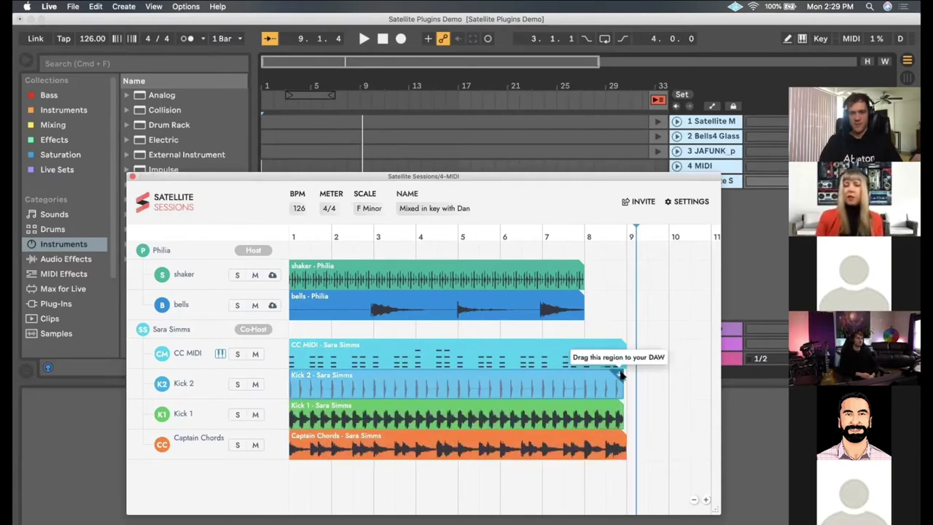
left_click_drag(503, 204, 503, 289)
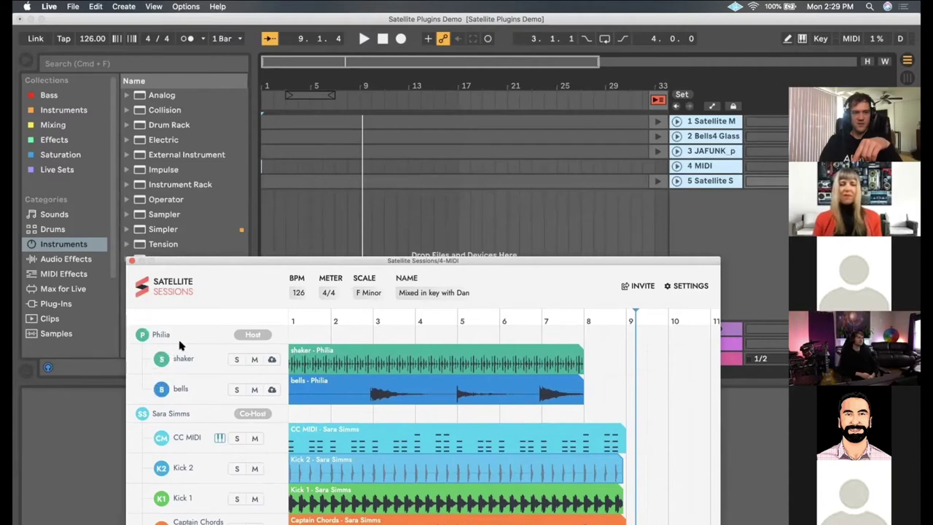
mouse_move(621, 429)
left_mouse_down()
mouse_move(569, 250)
mouse_move(264, 223)
left_mouse_up()
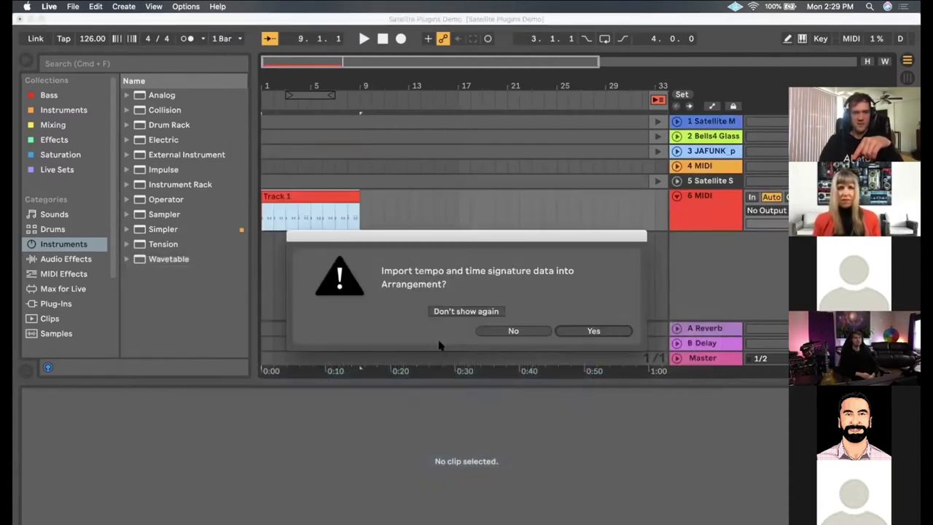
Accept importing the tempo and time signature, then add the Kick 2 stem to the arrangement
left_click(576, 331)
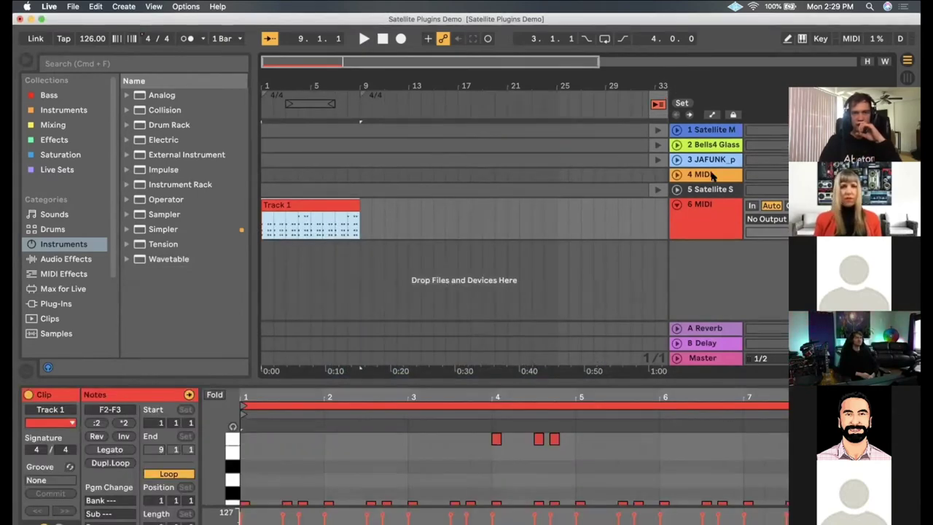
left_click(712, 177)
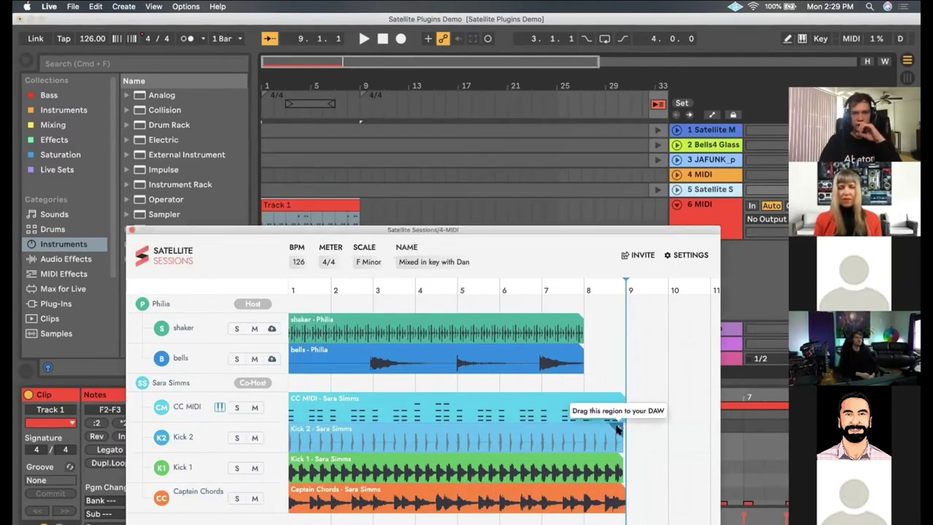
left_click_drag(618, 427, 294, 256)
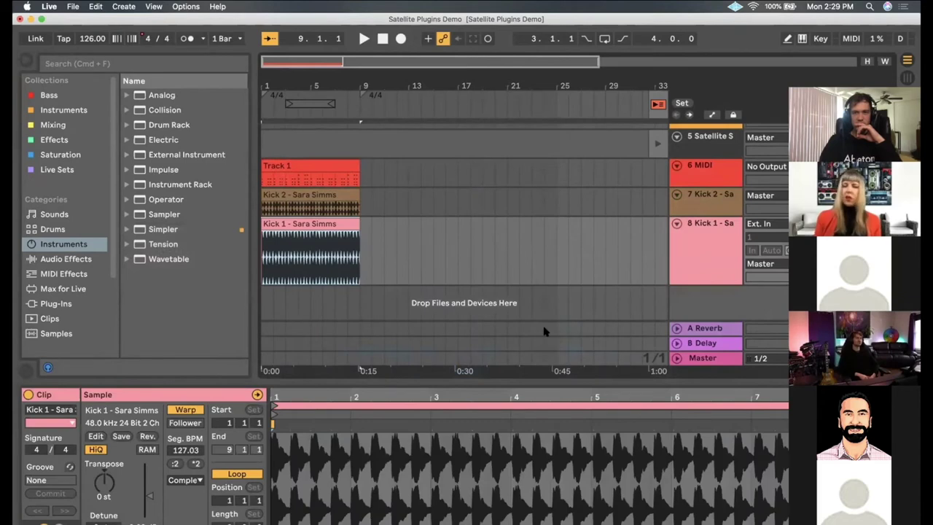
Add the Captain Chords stem as a new track and bring the Satellite Sessions window back up
left_click(689, 155)
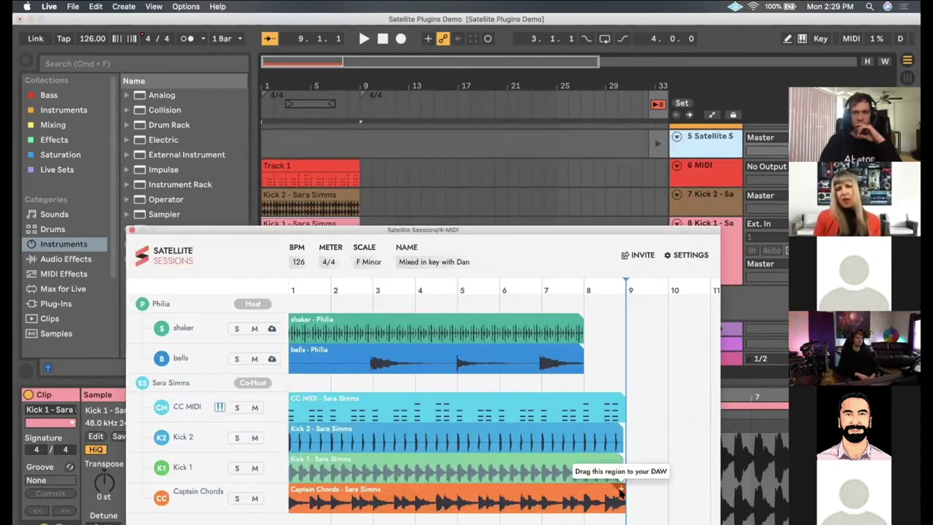
left_click_drag(621, 493, 266, 302)
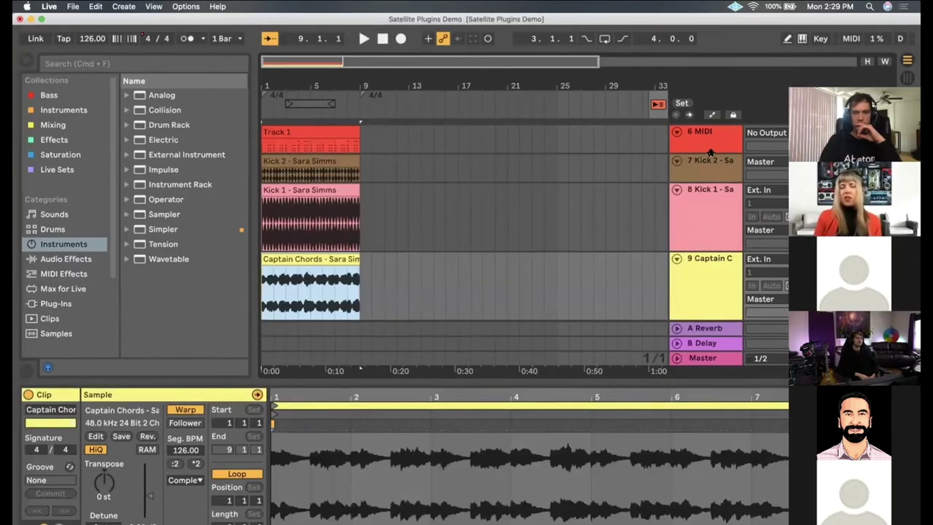
right_click(710, 151)
key("Escape")
scroll(467, 219, "up", 1)
left_click(700, 143)
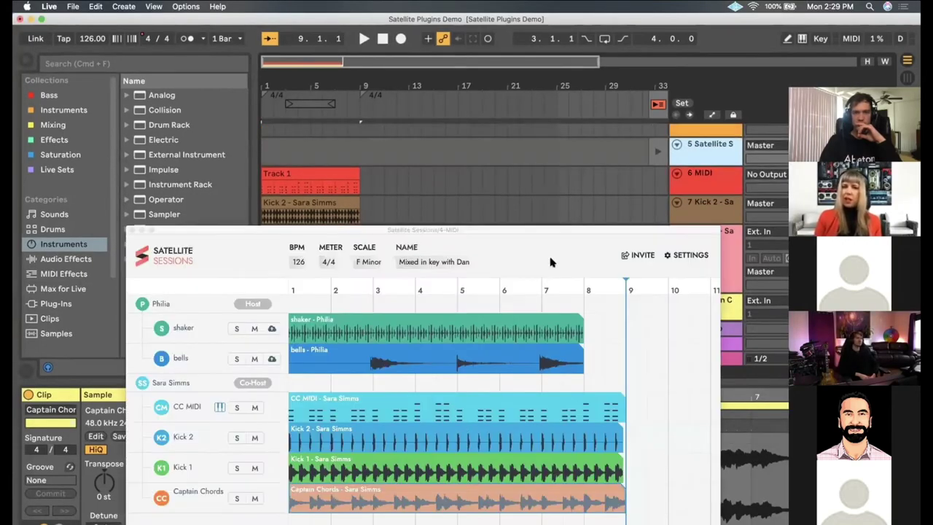
left_click_drag(525, 232, 547, 176)
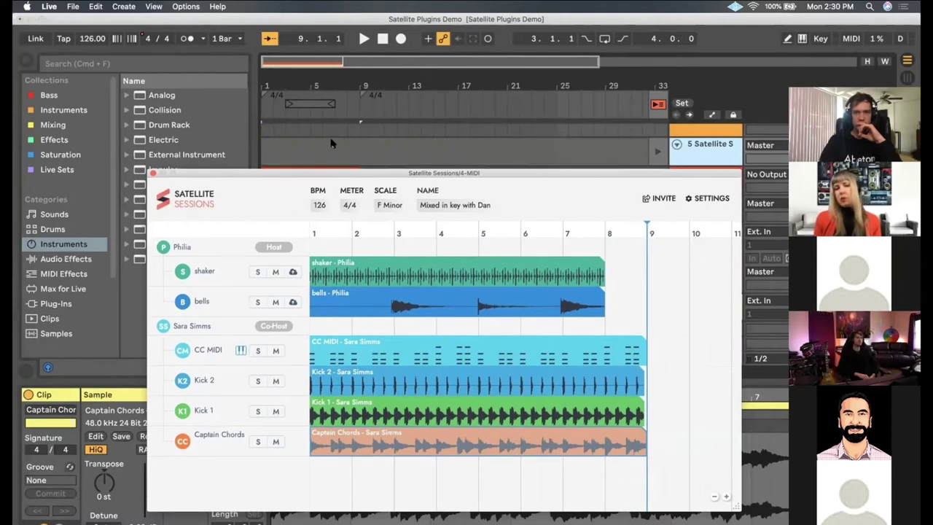
left_click_drag(340, 176, 335, 143)
left_click(704, 169)
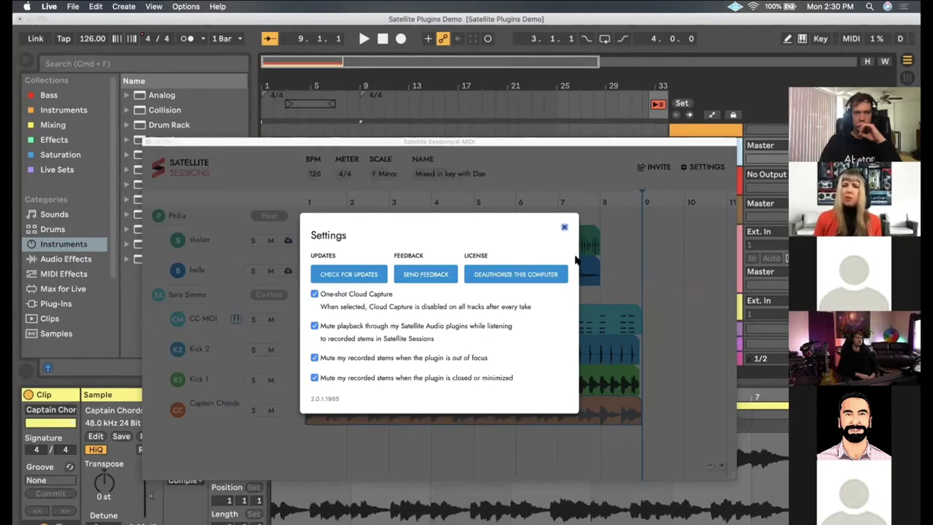
left_click(565, 230)
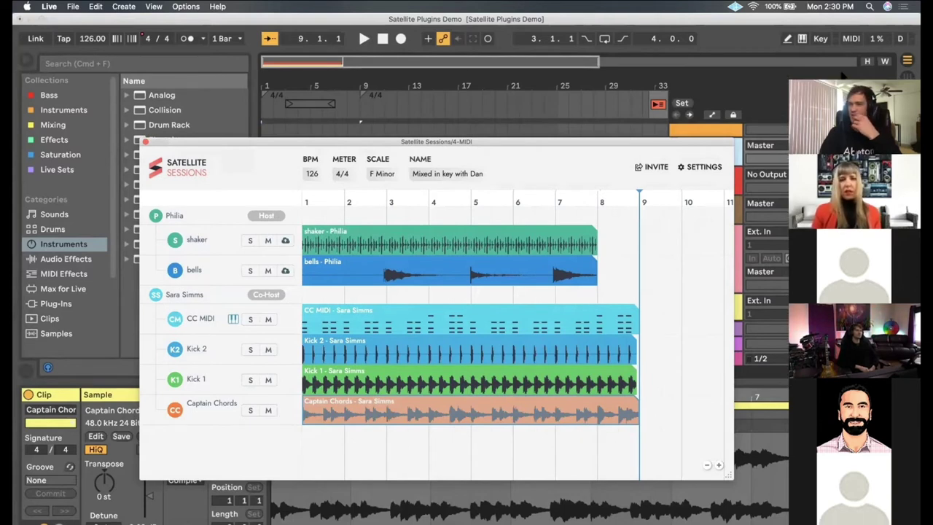
left_click_drag(844, 76, 819, 66)
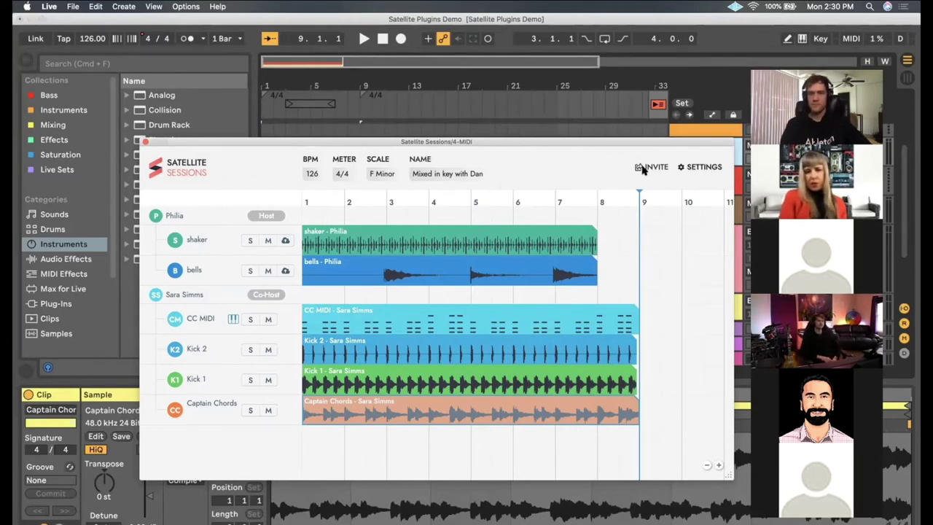
In the INVITE options, keep the collaborator as Co-Host and set 'Make this session public' to OFF
left_click(643, 170)
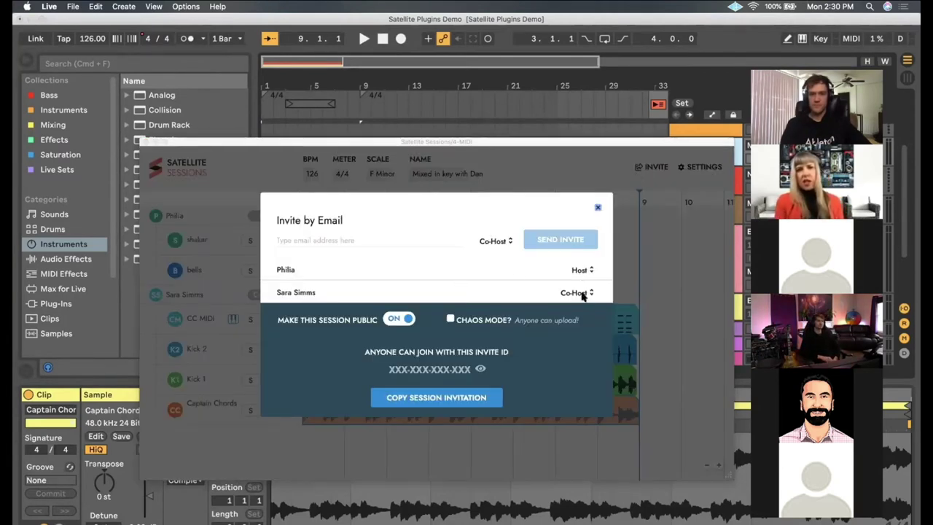
left_click(583, 293)
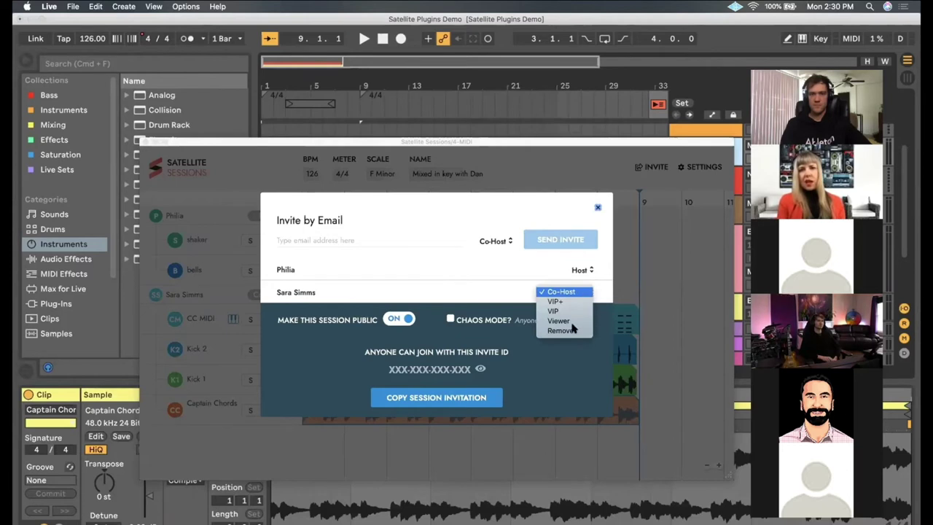
left_click(507, 296)
left_click(399, 320)
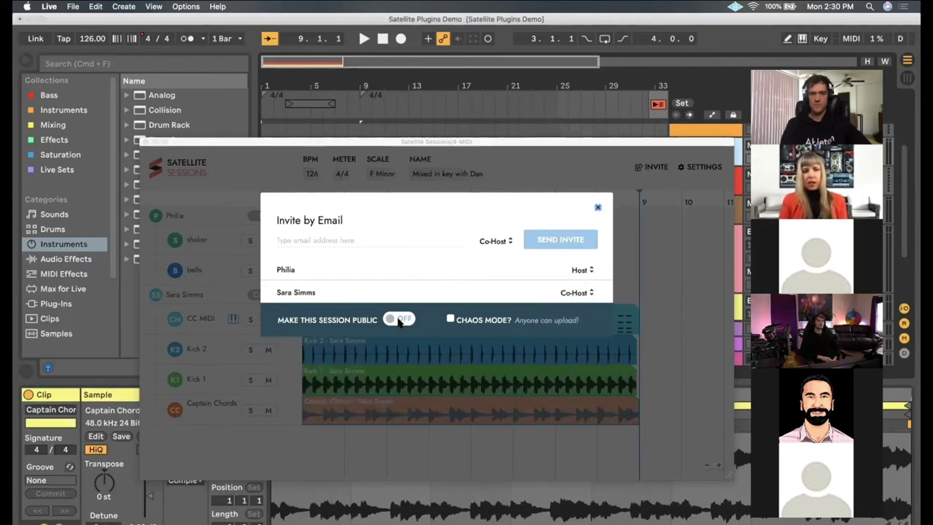
left_click(597, 210)
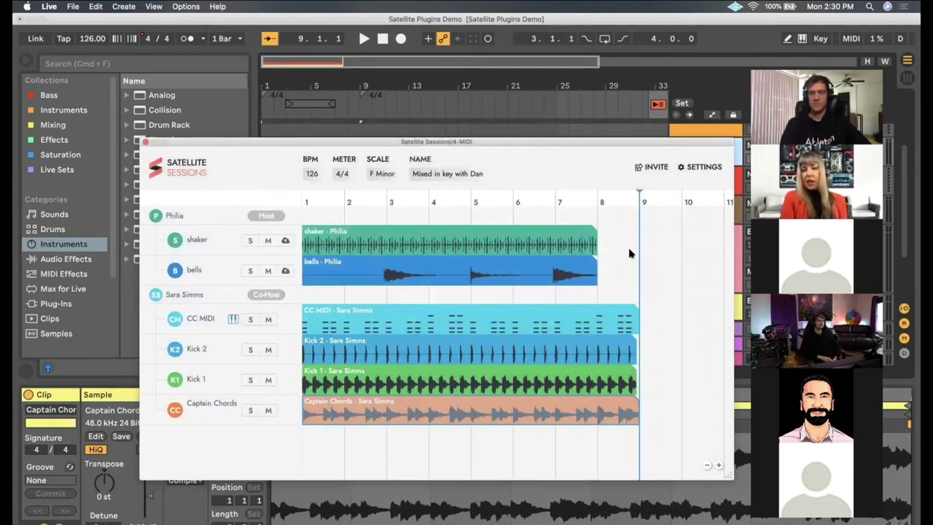
left_click_drag(580, 146, 580, 136)
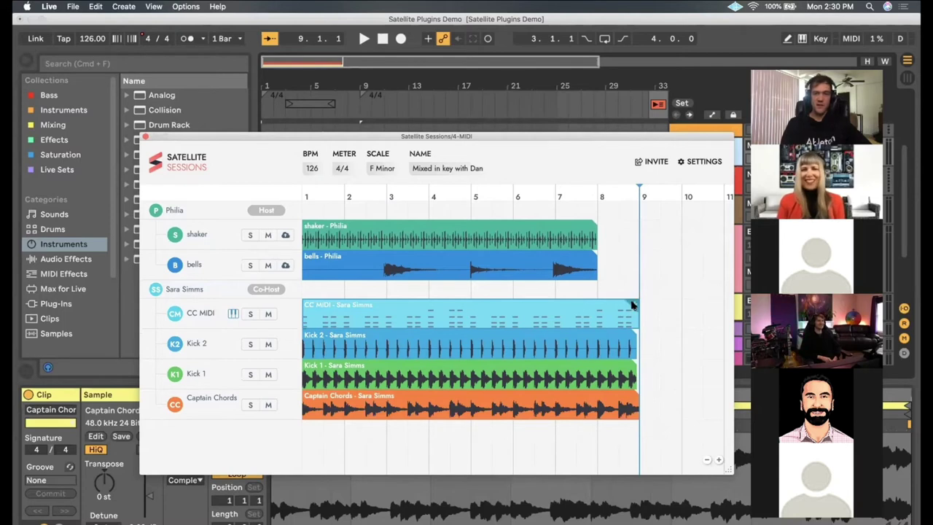
left_click(538, 290)
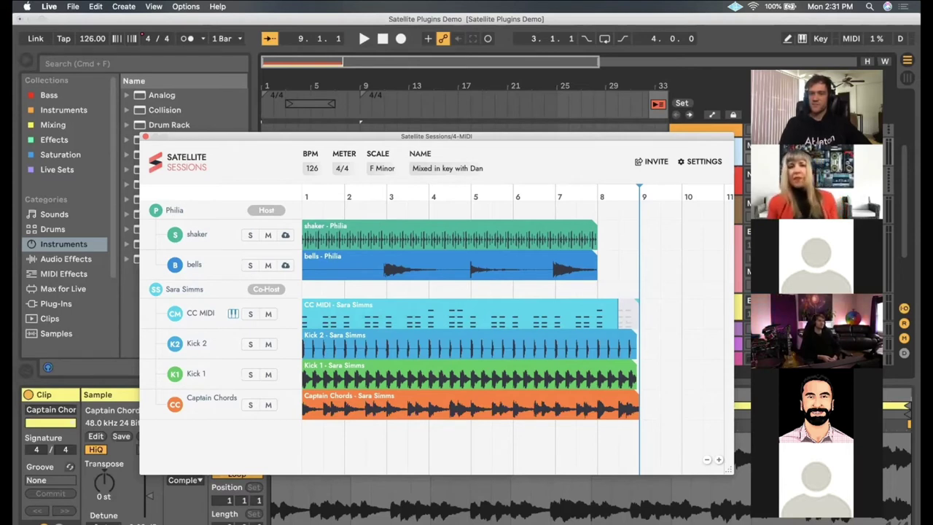
mouse_move(3, 292)
key("ctrl+Up")
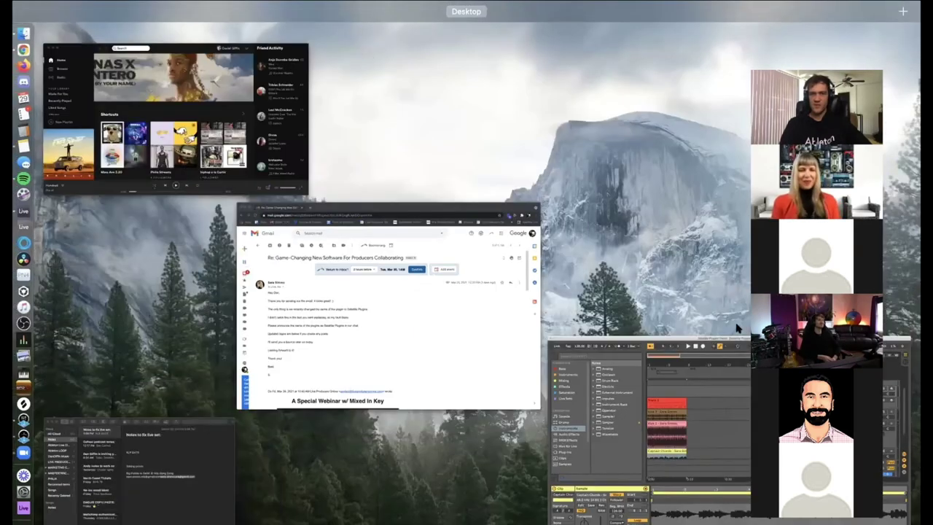
key("ctrl+Up")
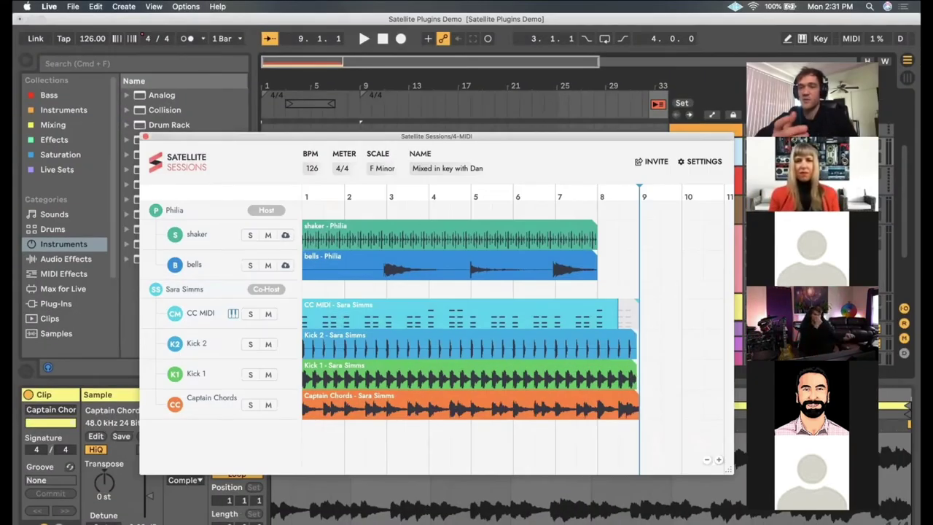
left_click_drag(273, 139, 257, 134)
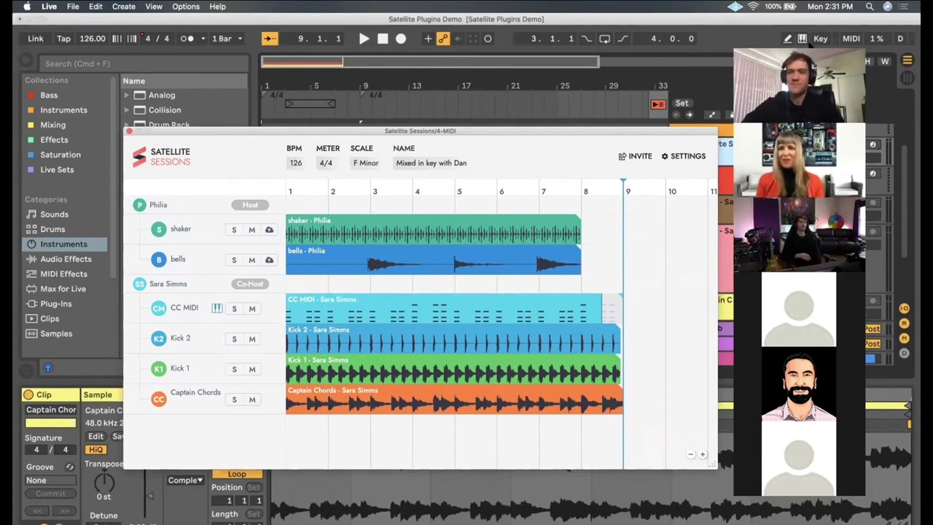
left_click_drag(695, 134, 674, 126)
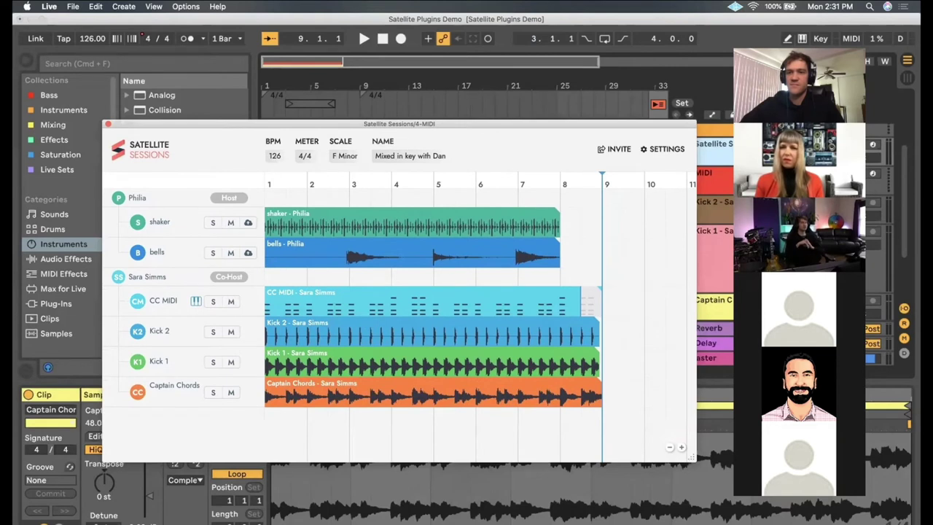